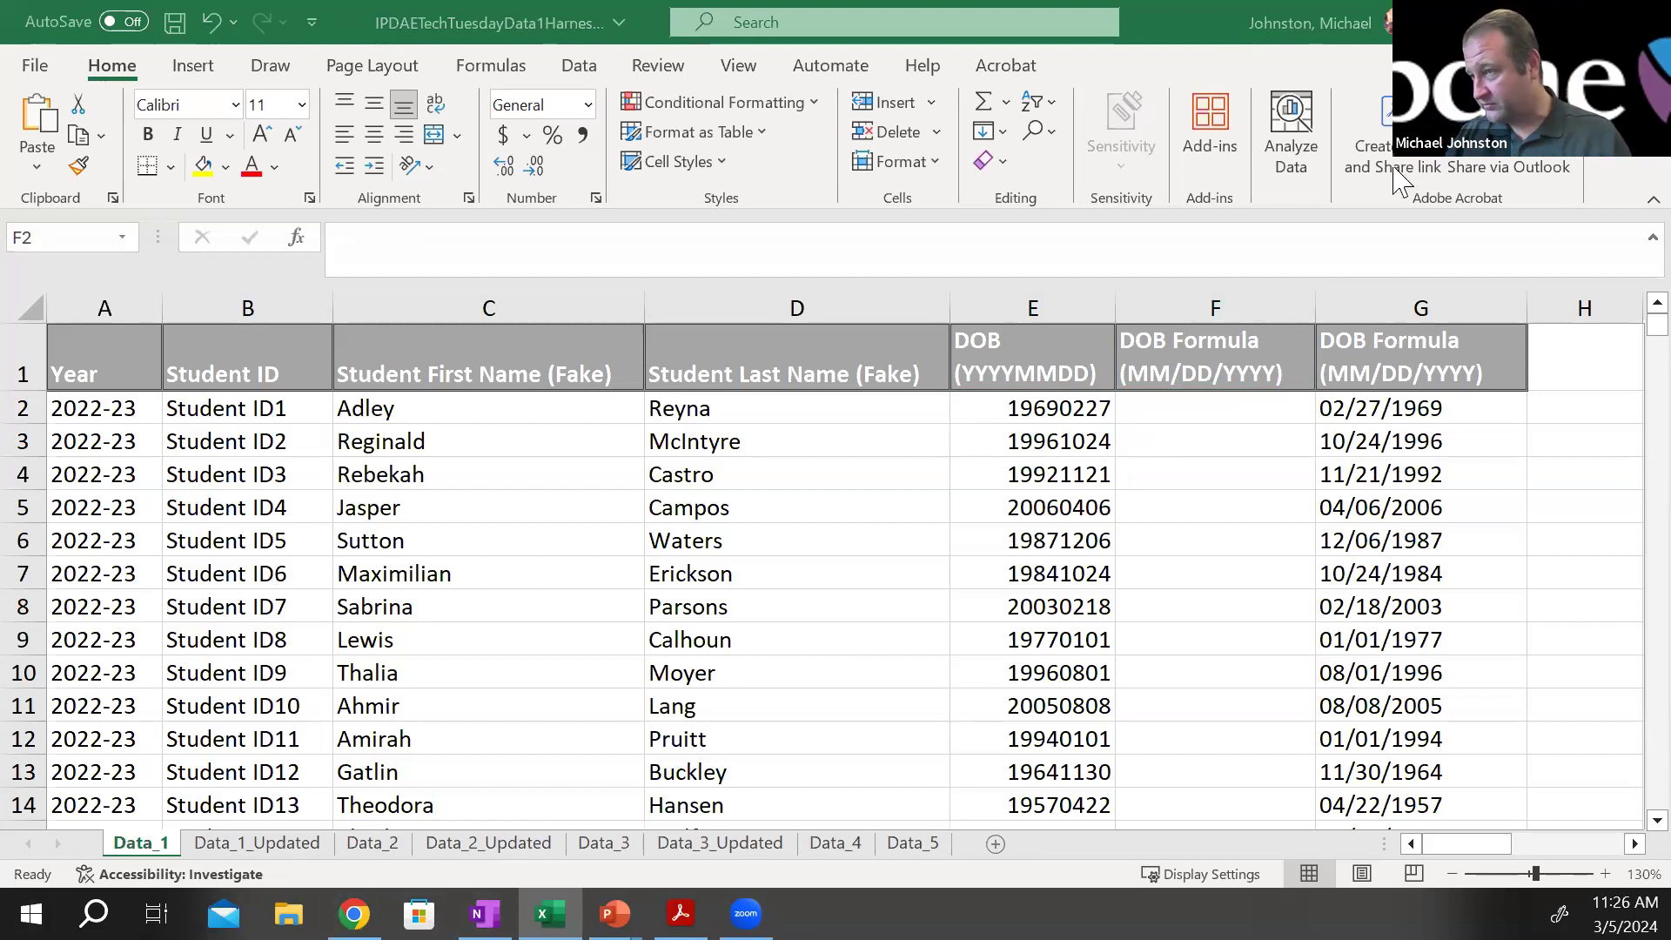
Paste the formula =CONCATENATE(MID(A2,5,2),"/",MID(A2,7,2),"/",MID(A2,1,4)) into cell F2 of the Data_1 sheet
left_click(1193, 415)
key("ctrl+v")
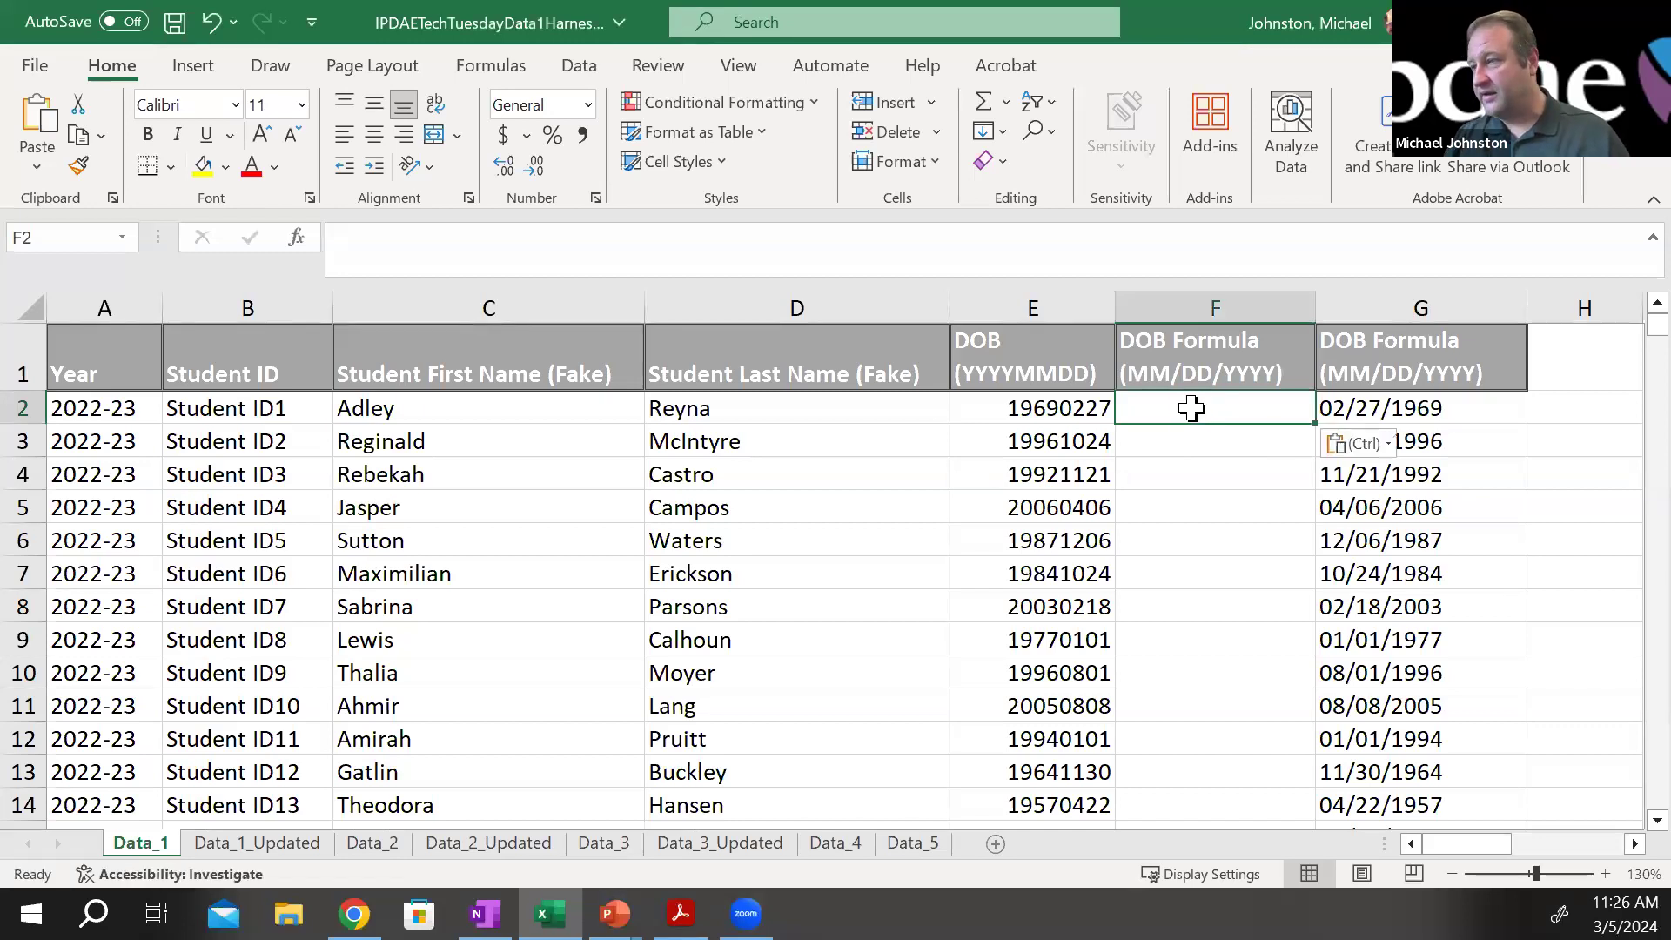
left_click(847, 259)
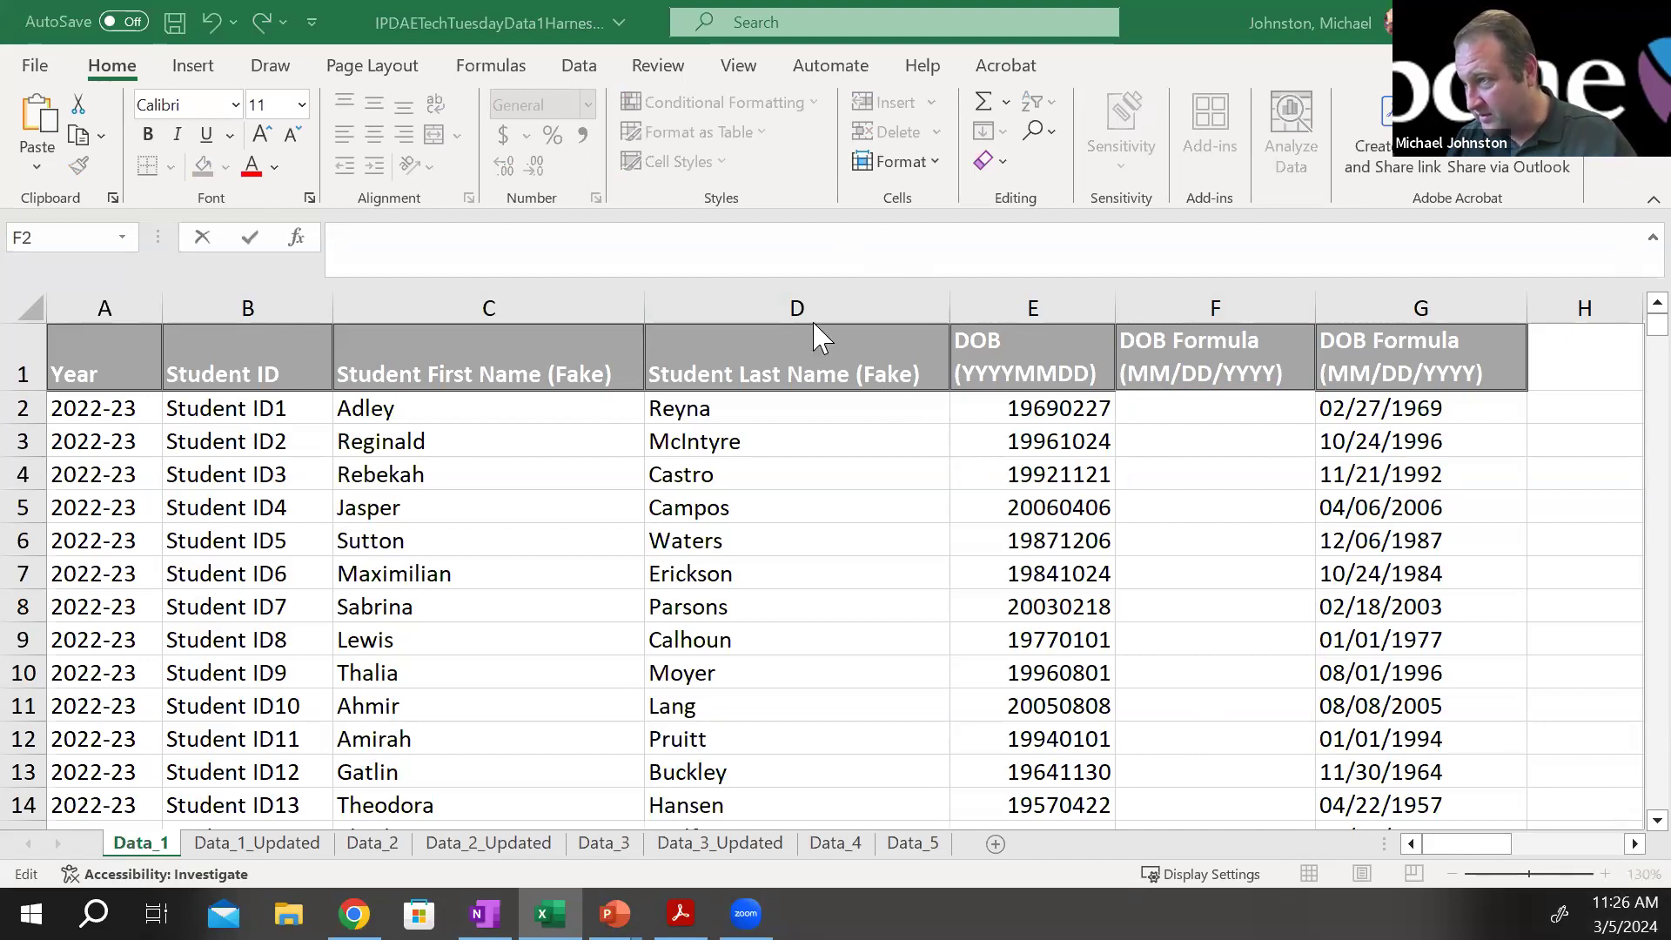
left_click(677, 224)
type("=CONCATENATE(MID(A2,5,2),\"/\",MID(A2,7,2),\"/\",MID(A2,1,4))")
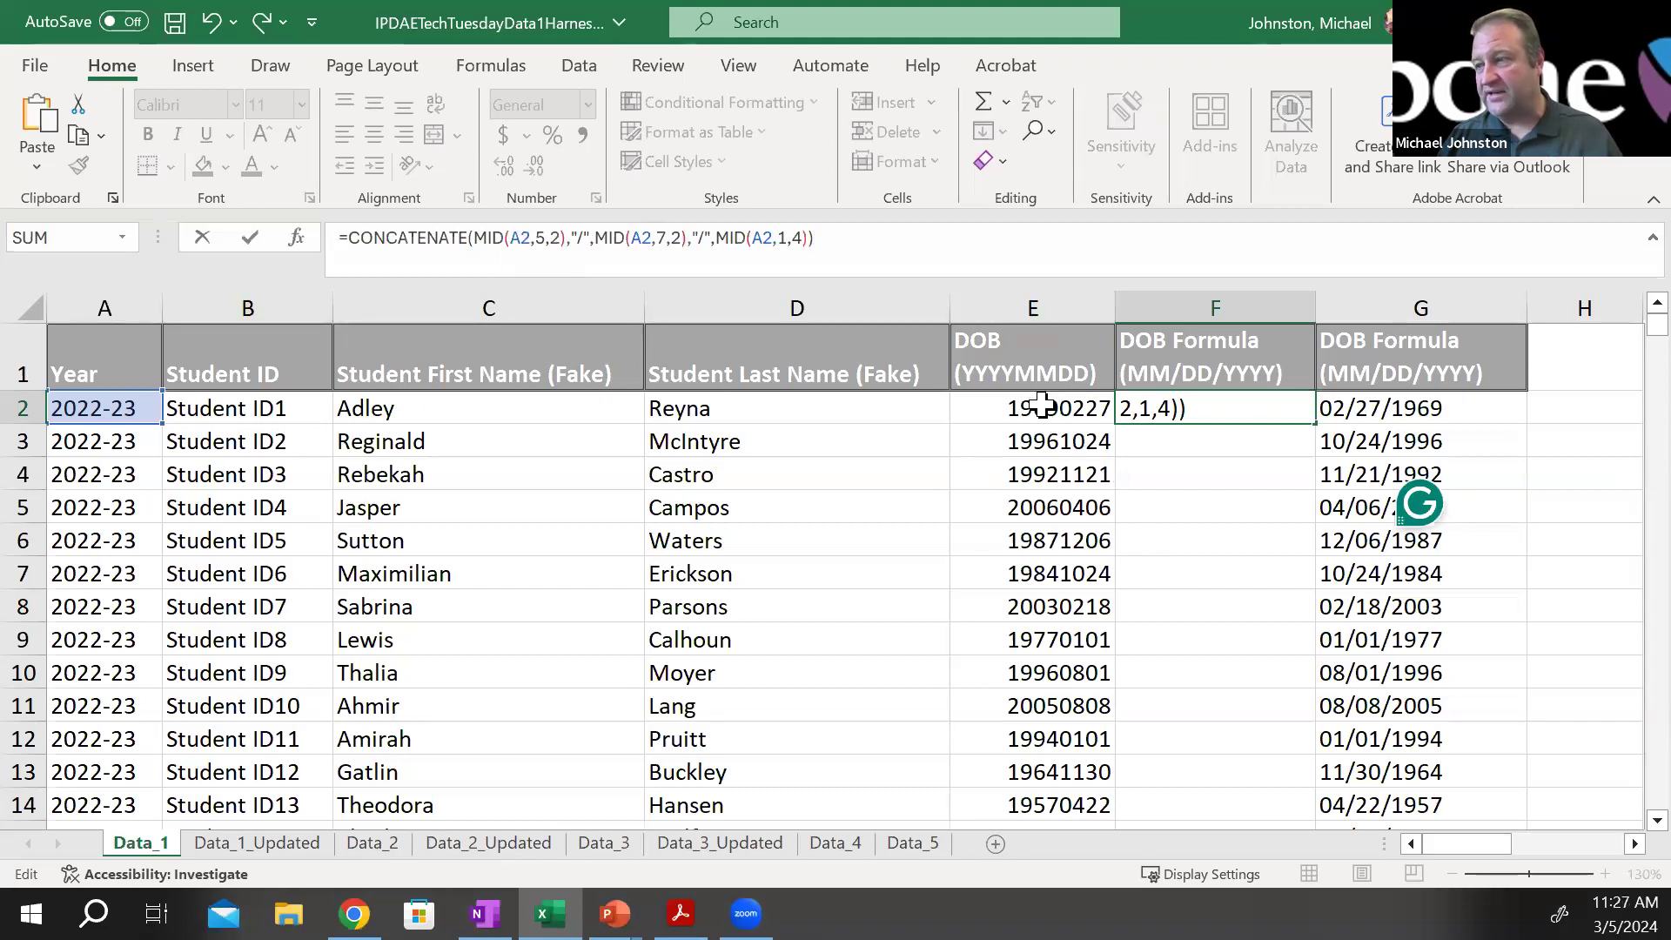
Replace all three A2 references in the F2 formula with E2 and commit the formula
left_click(521, 237)
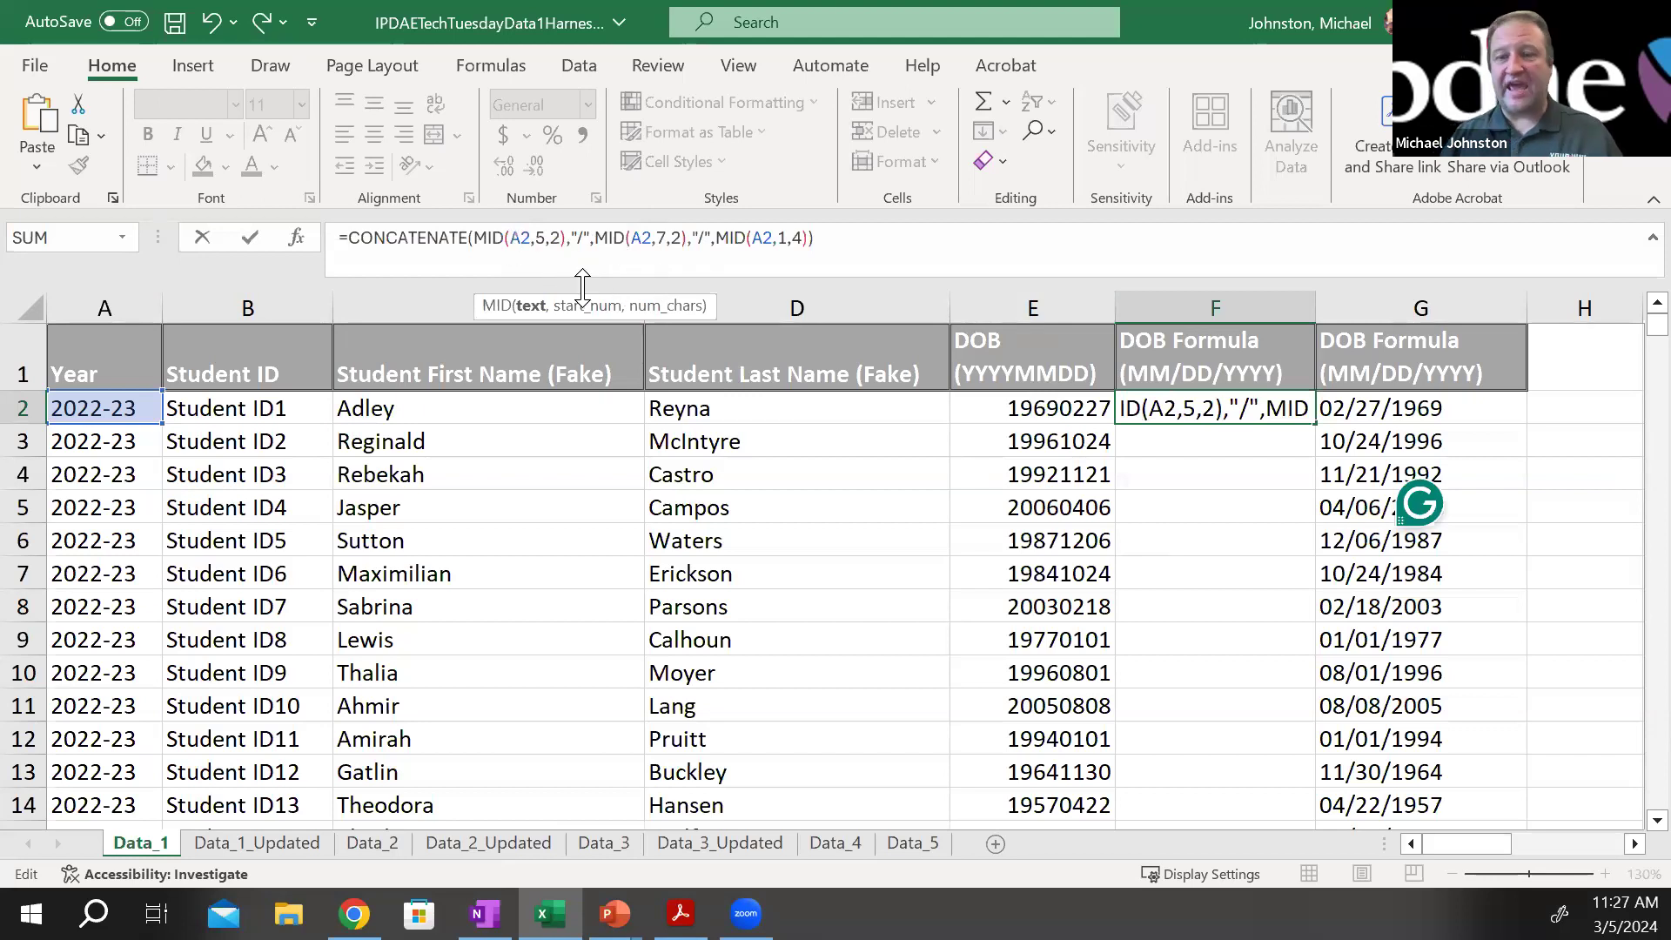
key("BackSpace")
type("E")
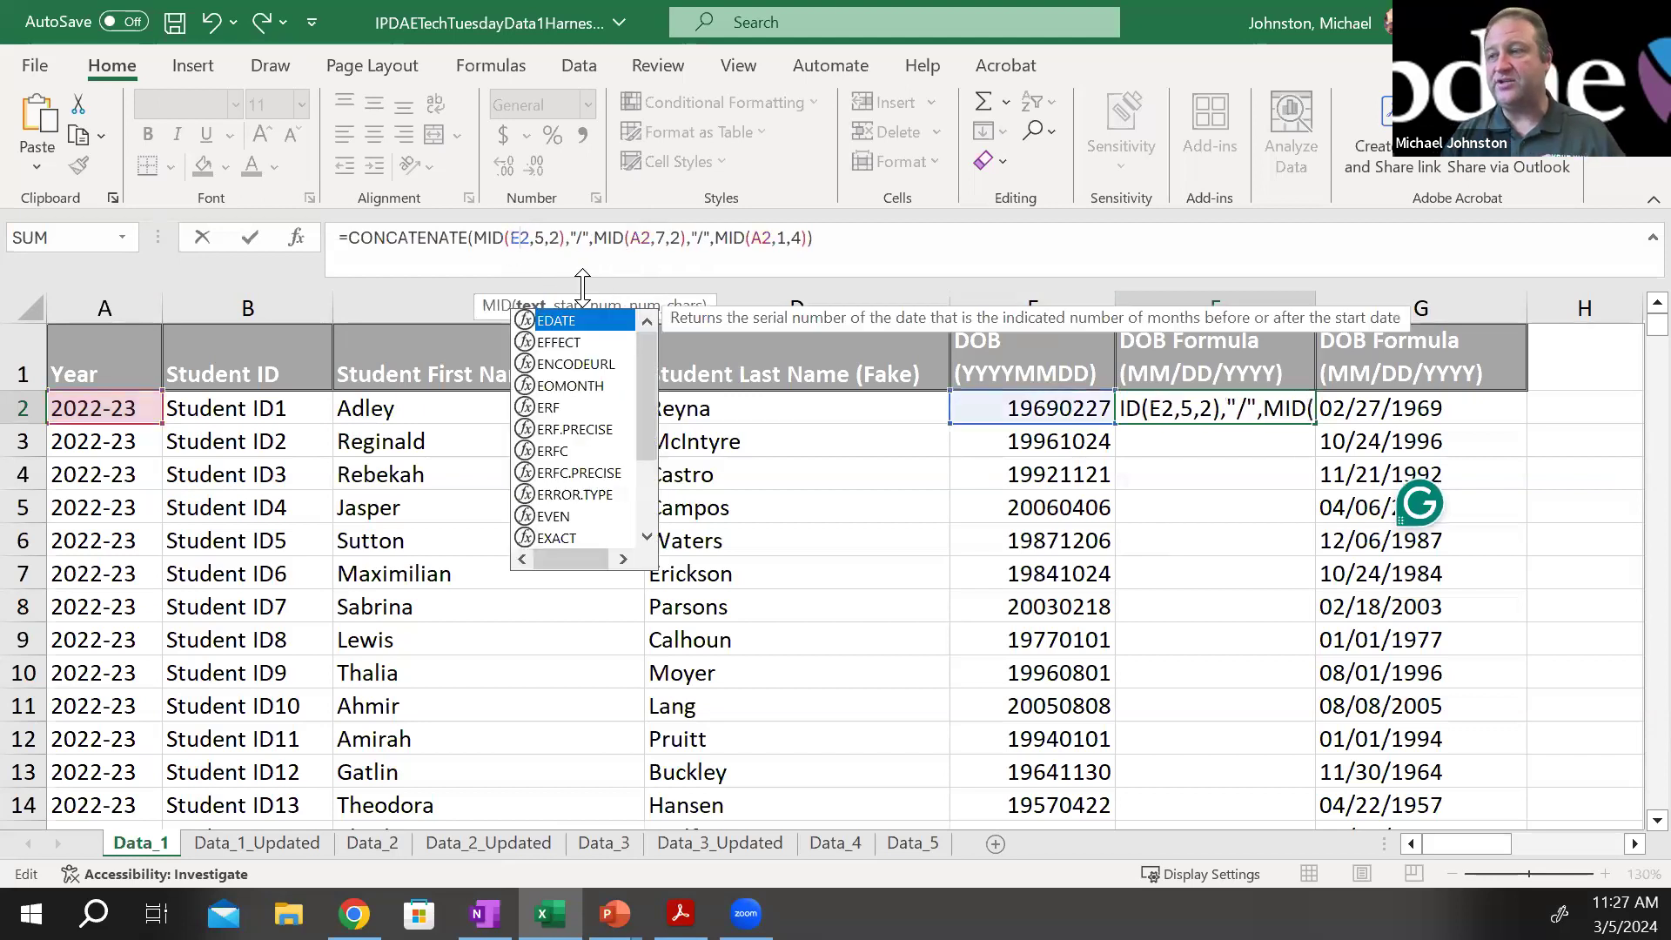
left_click(634, 242)
key("Delete")
type("E")
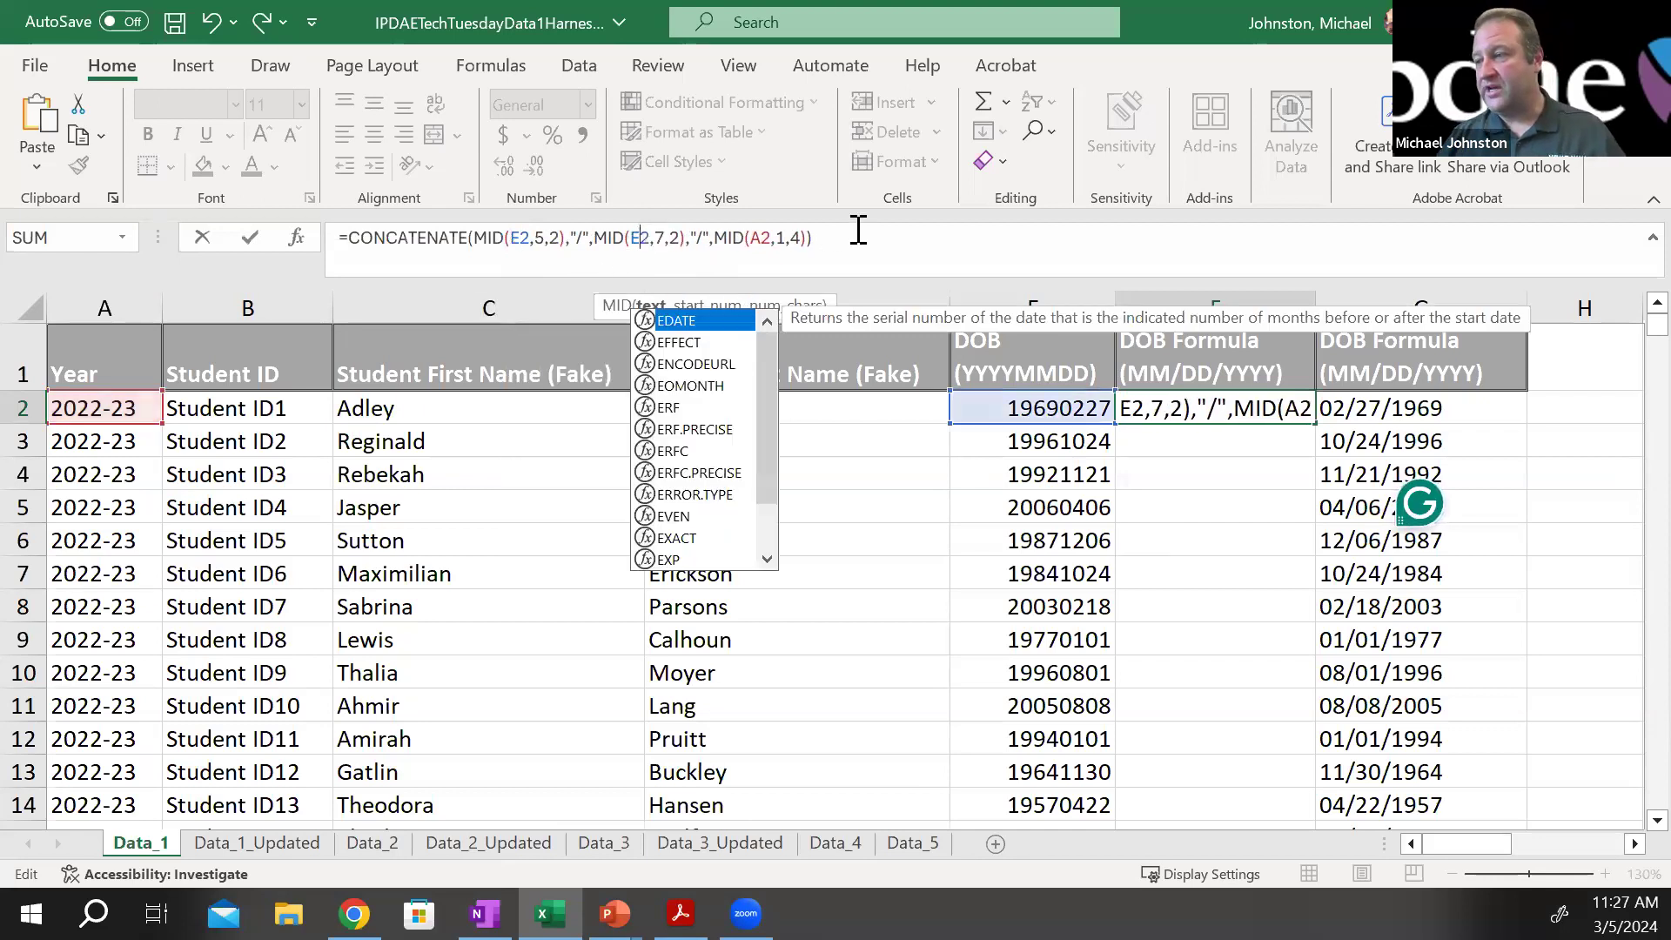
left_click(758, 240)
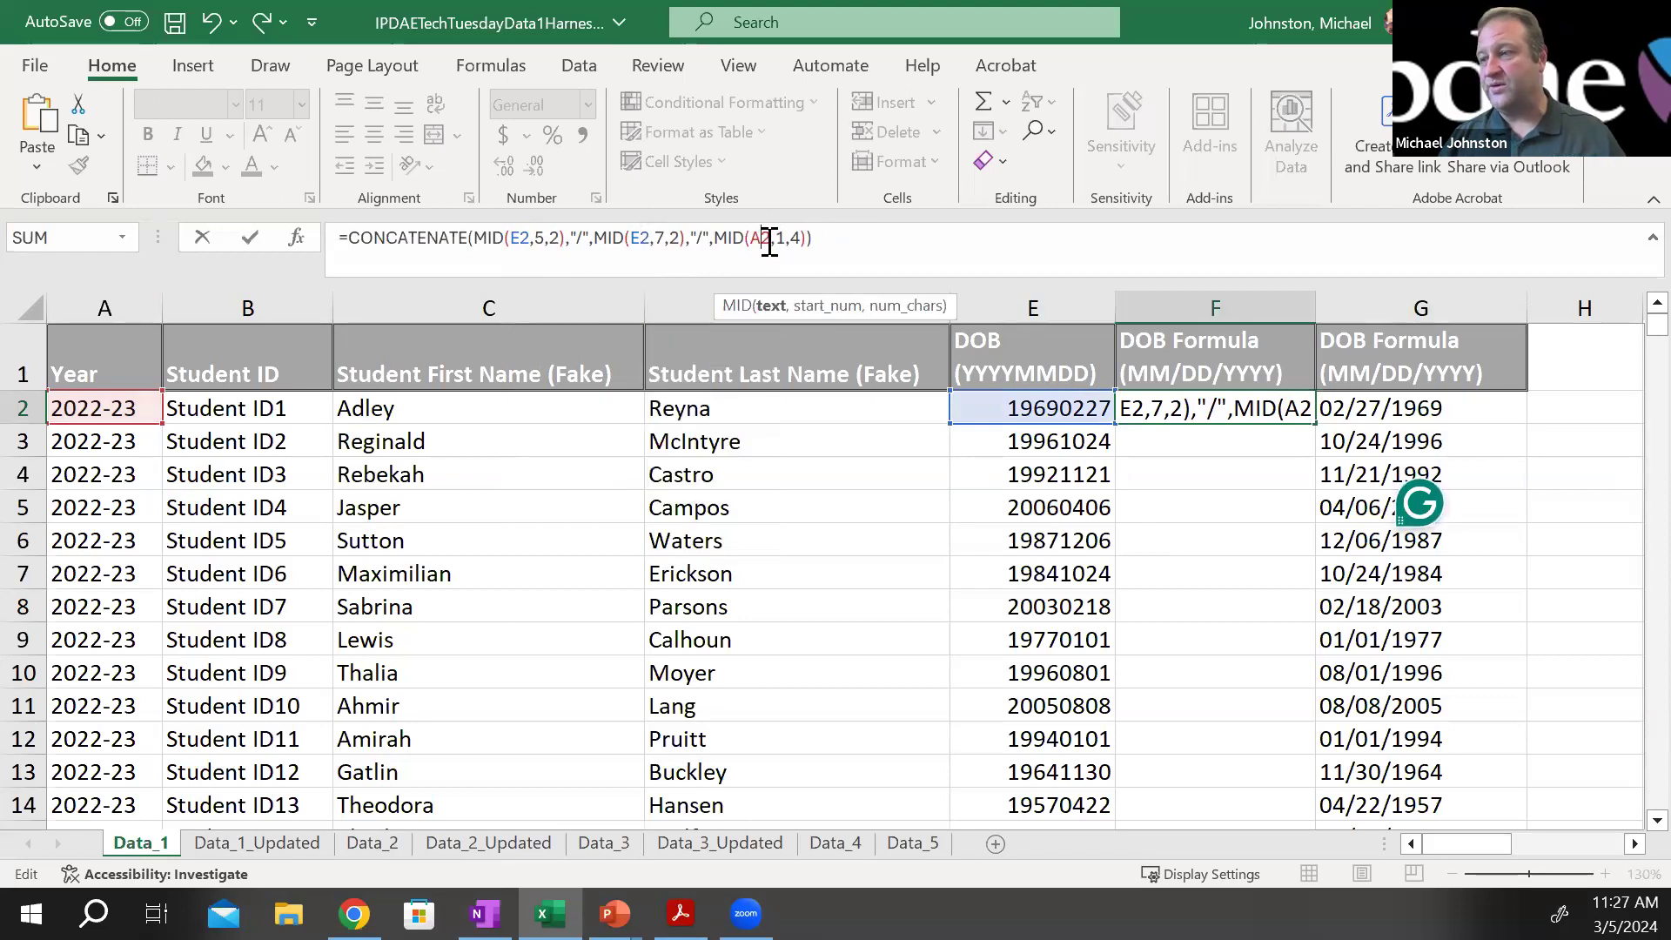
key("Delete")
type("E")
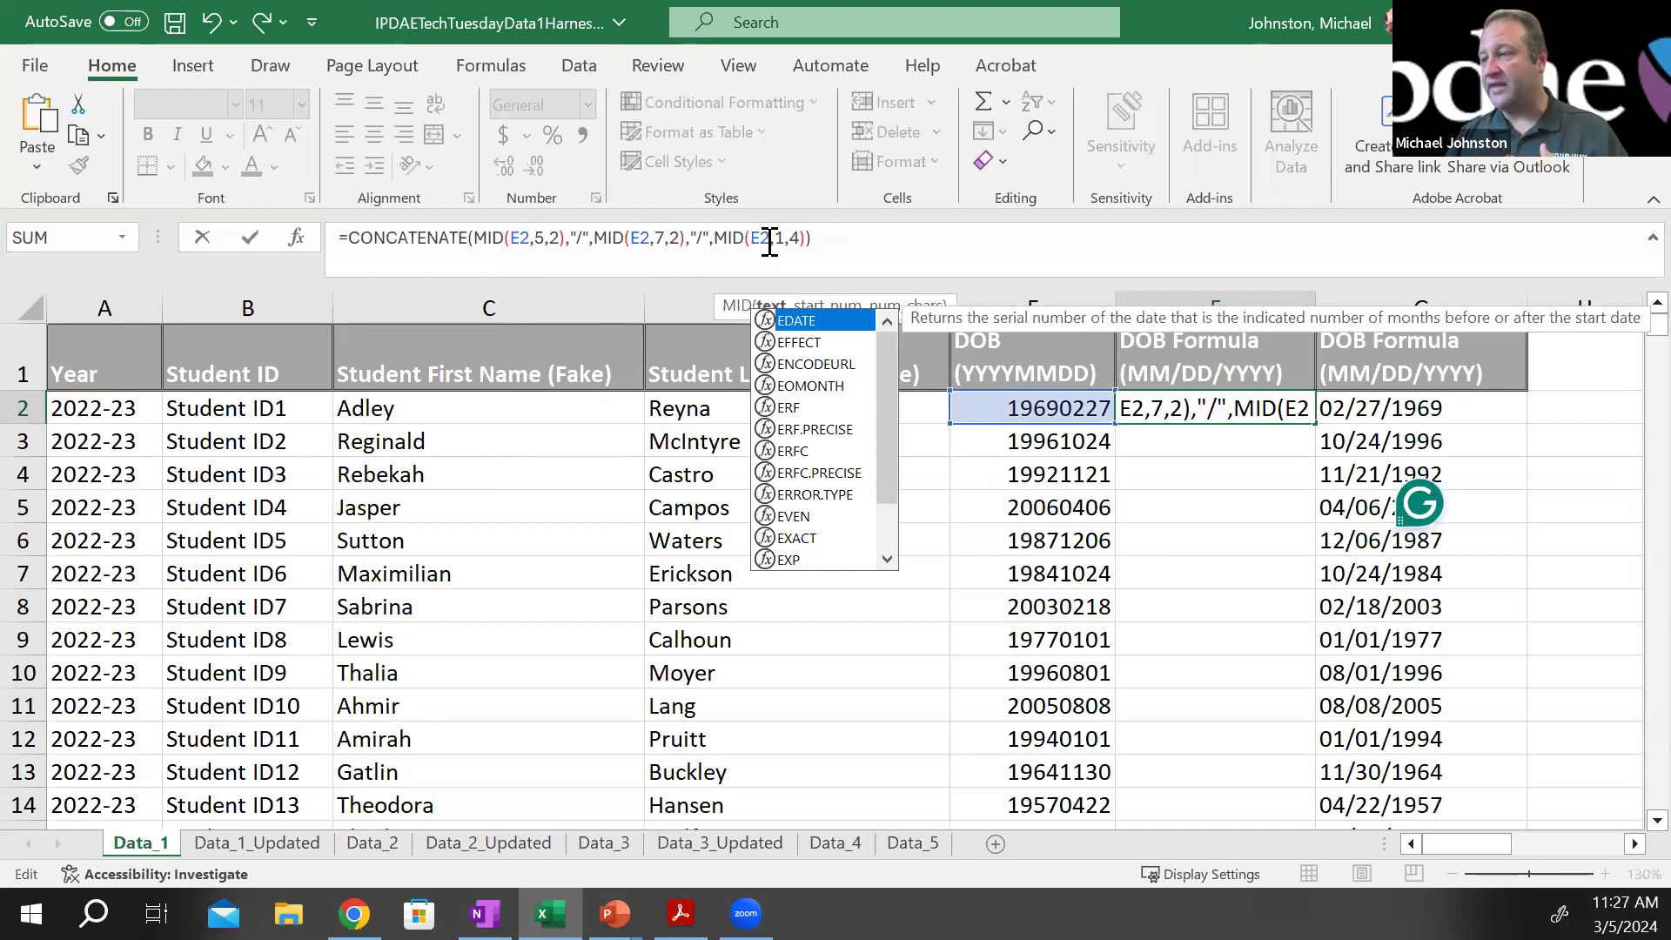
left_click(848, 234)
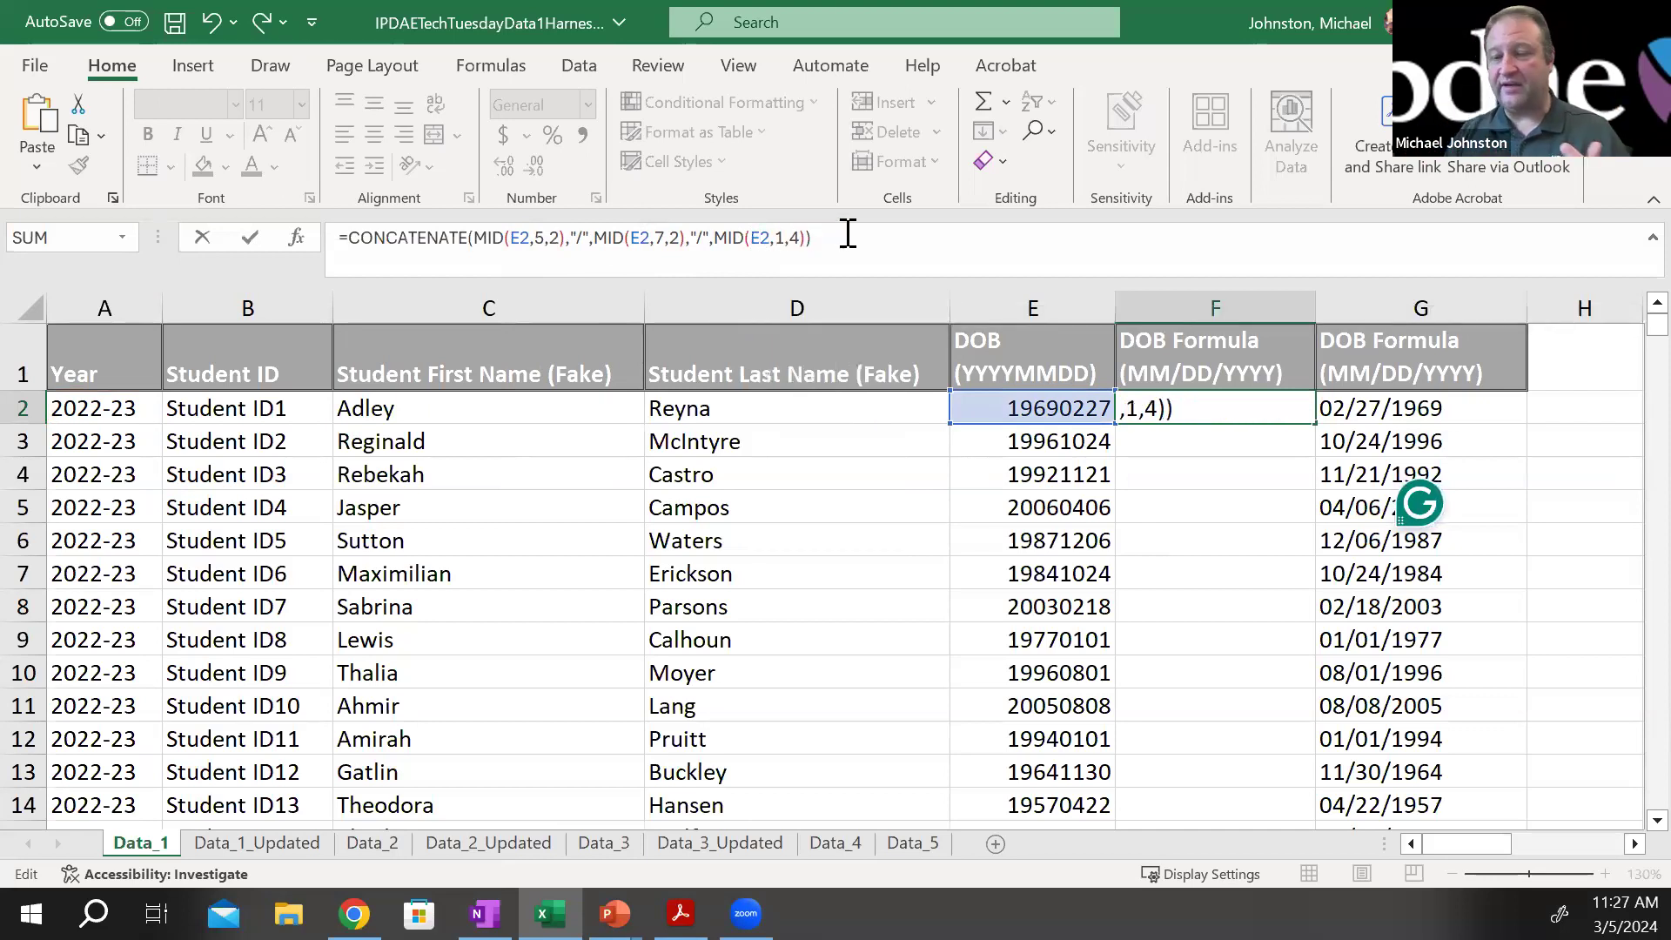
key("Return")
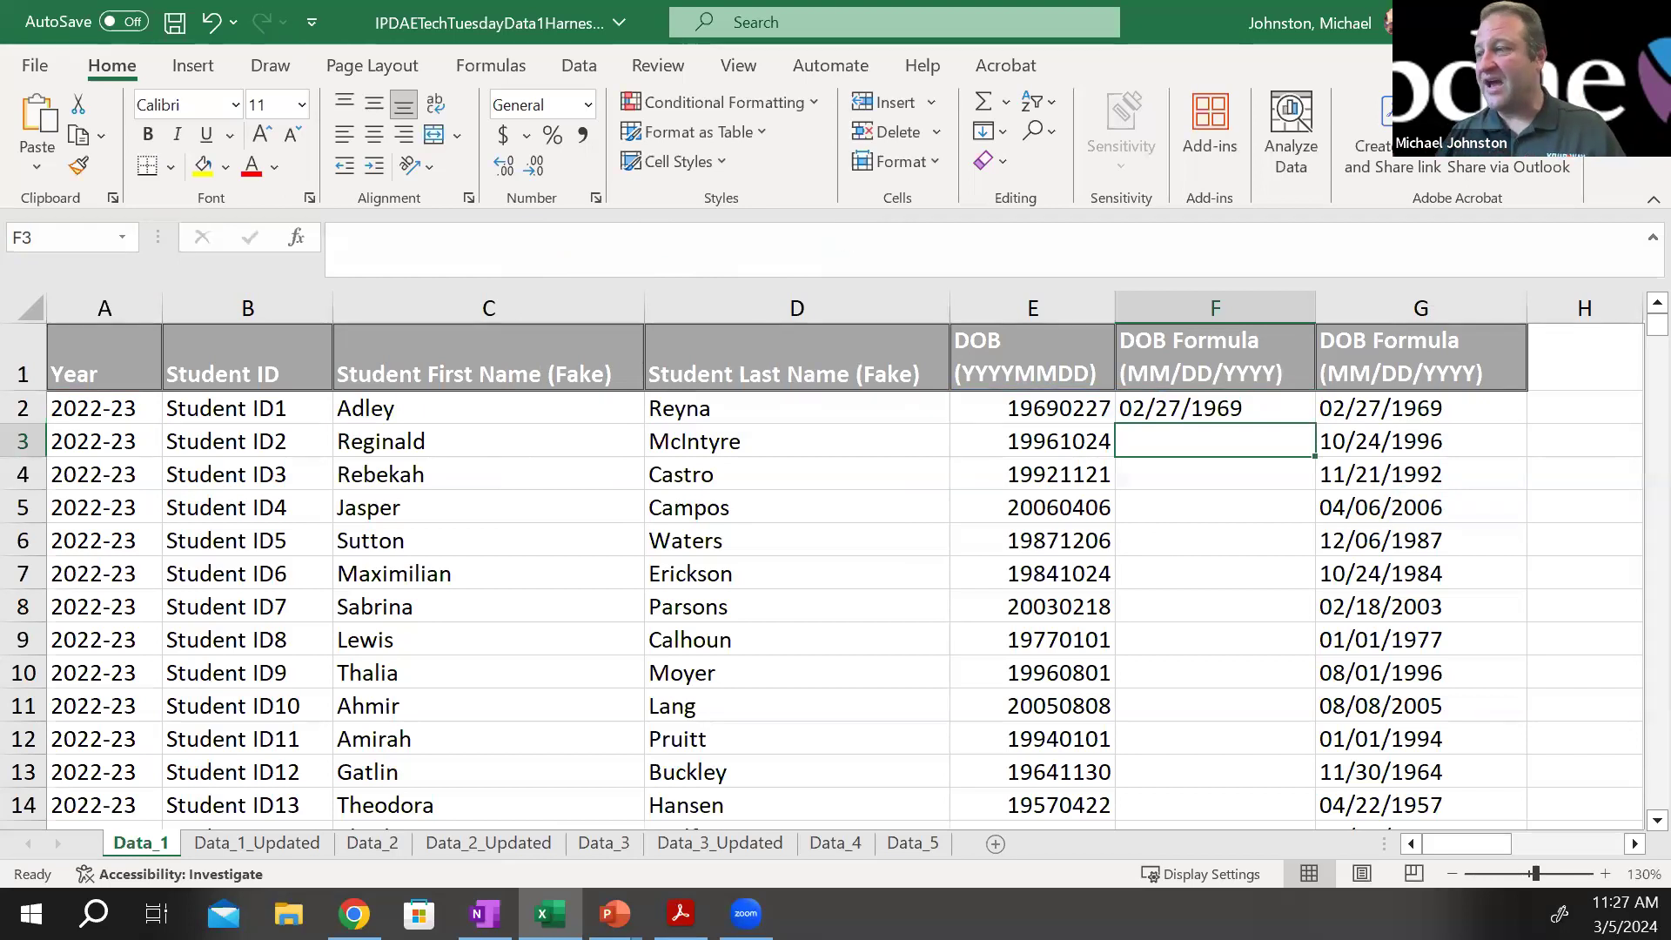
Compare the DOB source cell E2 and the formula cell F2 with the reference dates in column G
left_click(1034, 410)
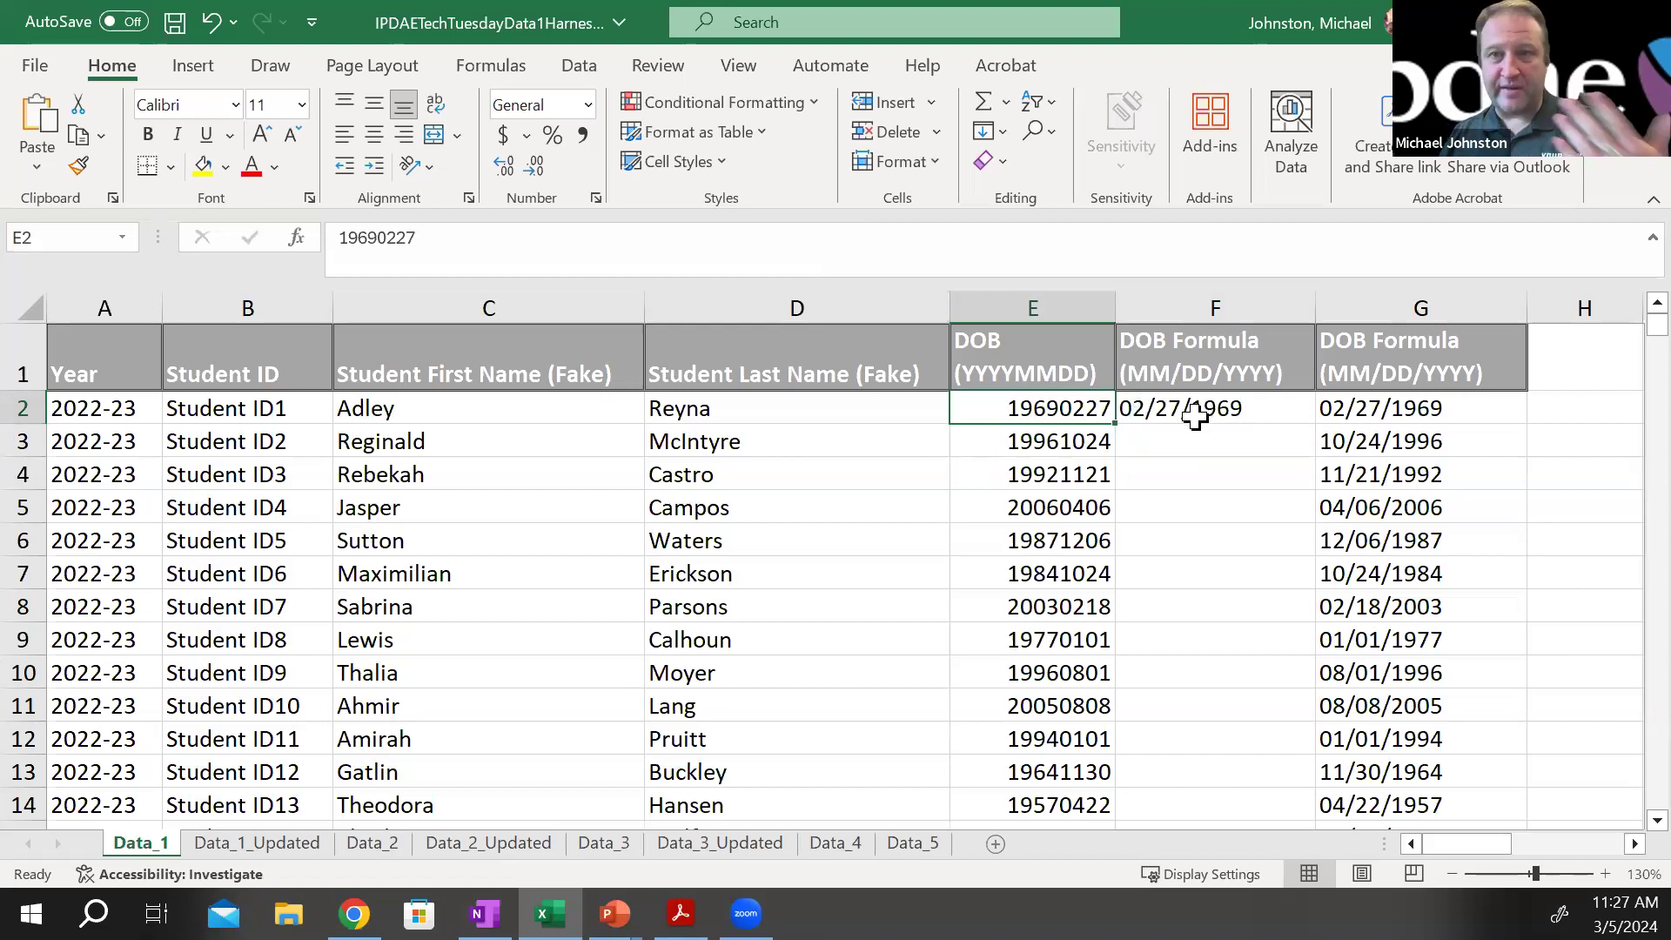
left_click(1227, 407)
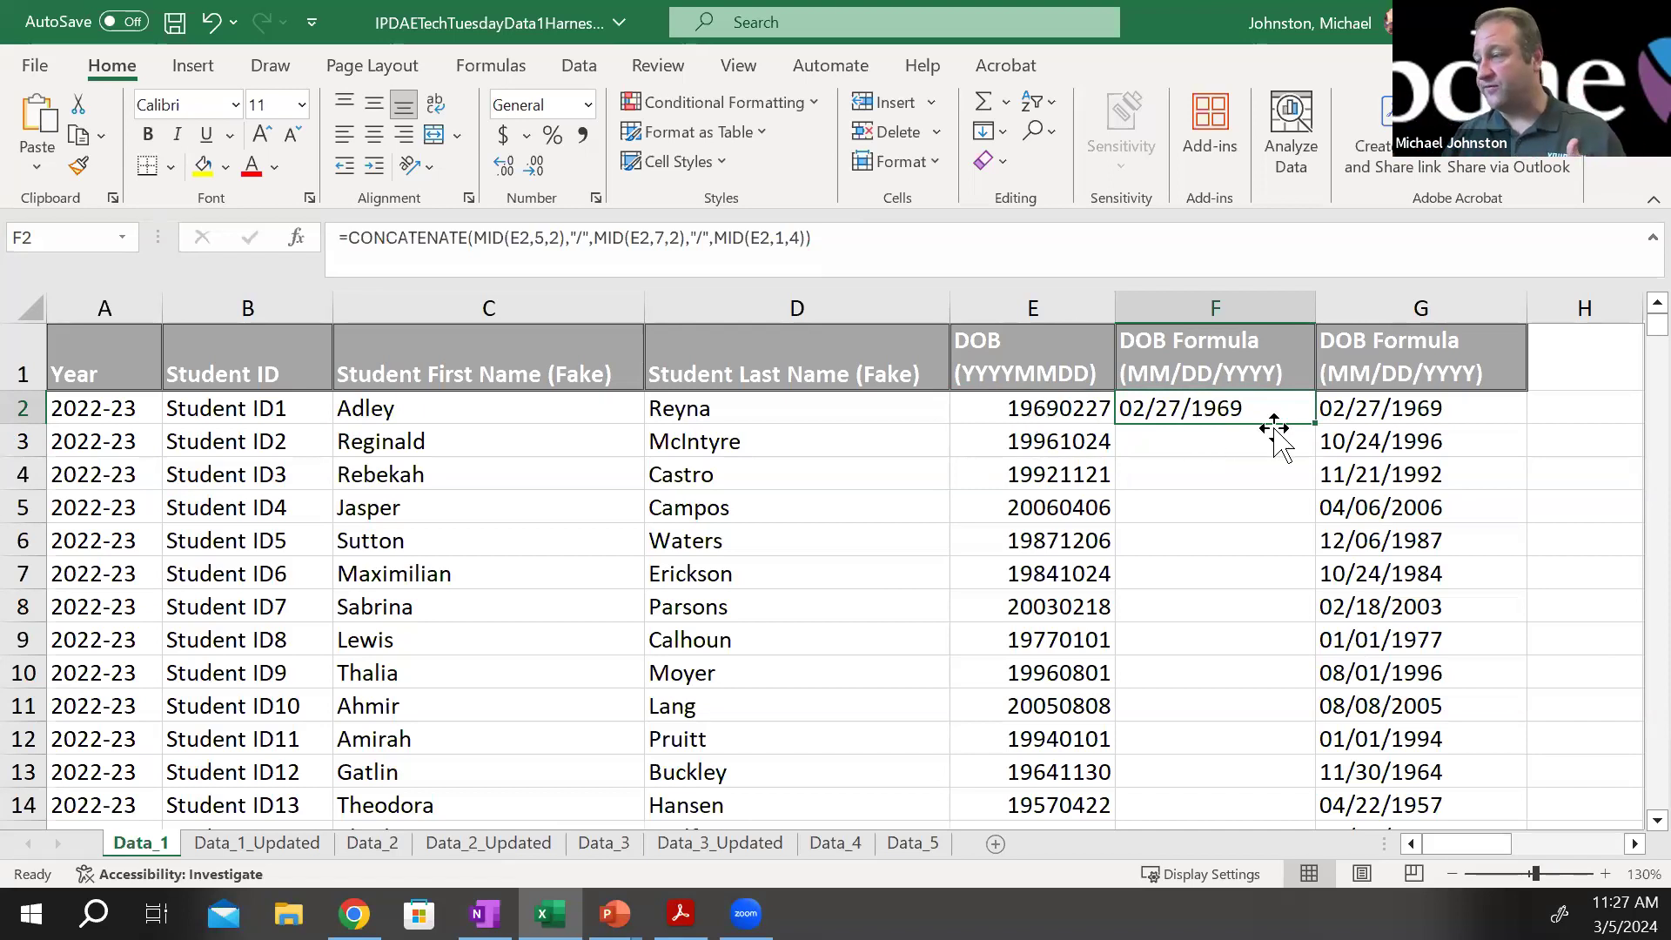
left_click(1393, 422)
left_click(1327, 435)
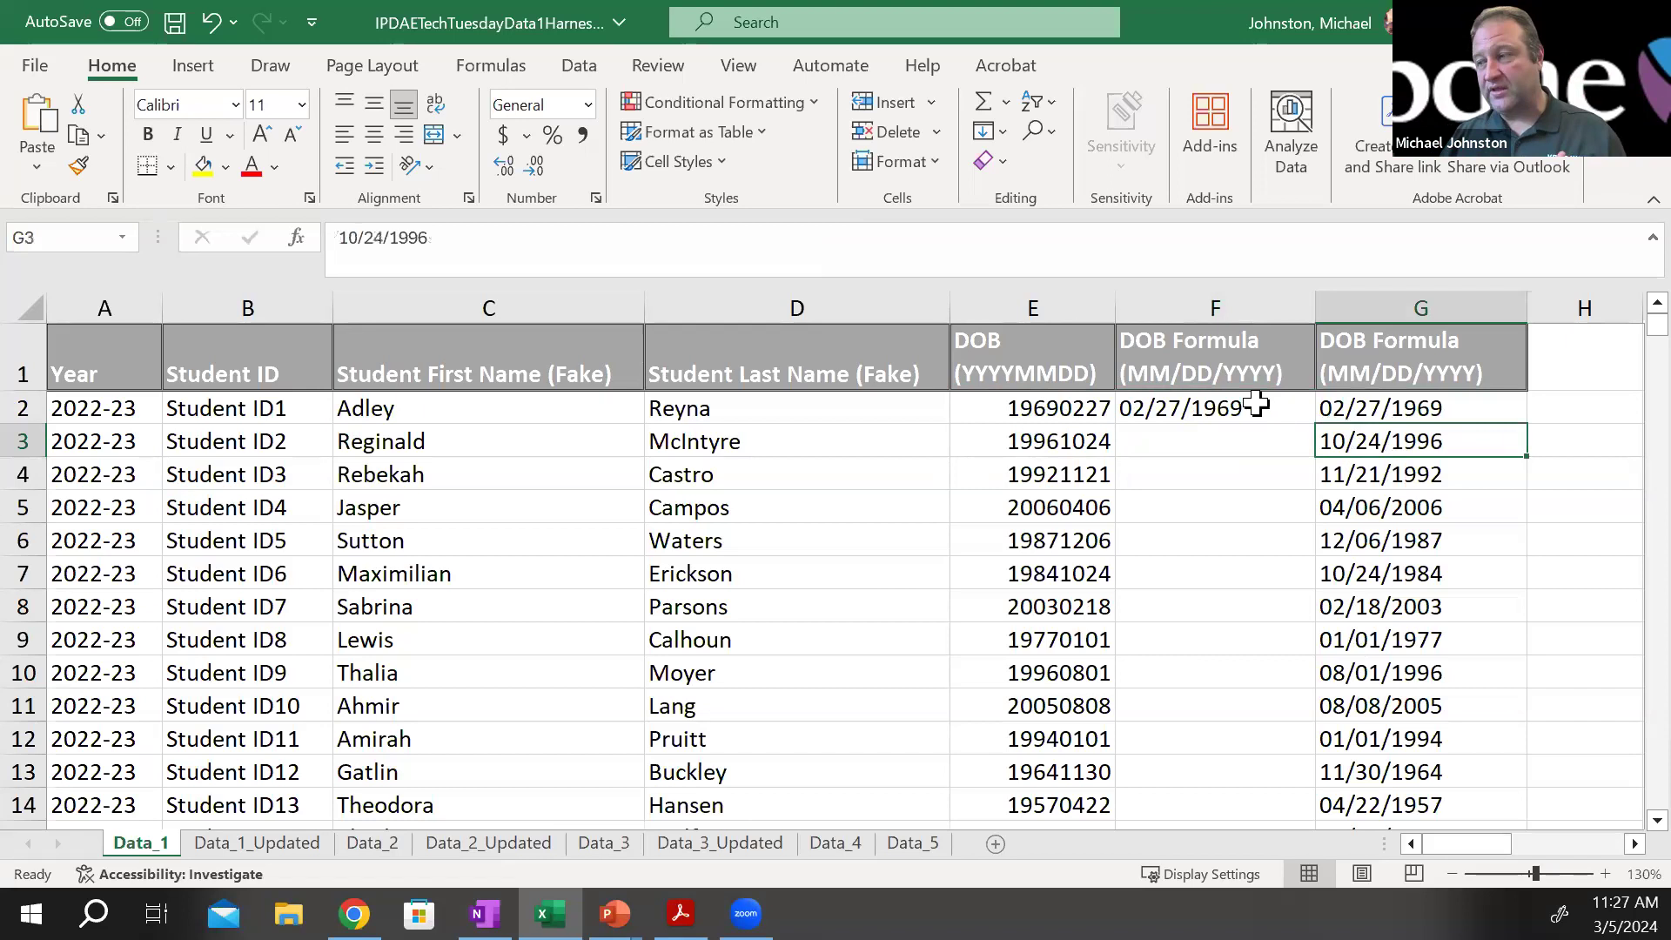
left_click(1257, 407)
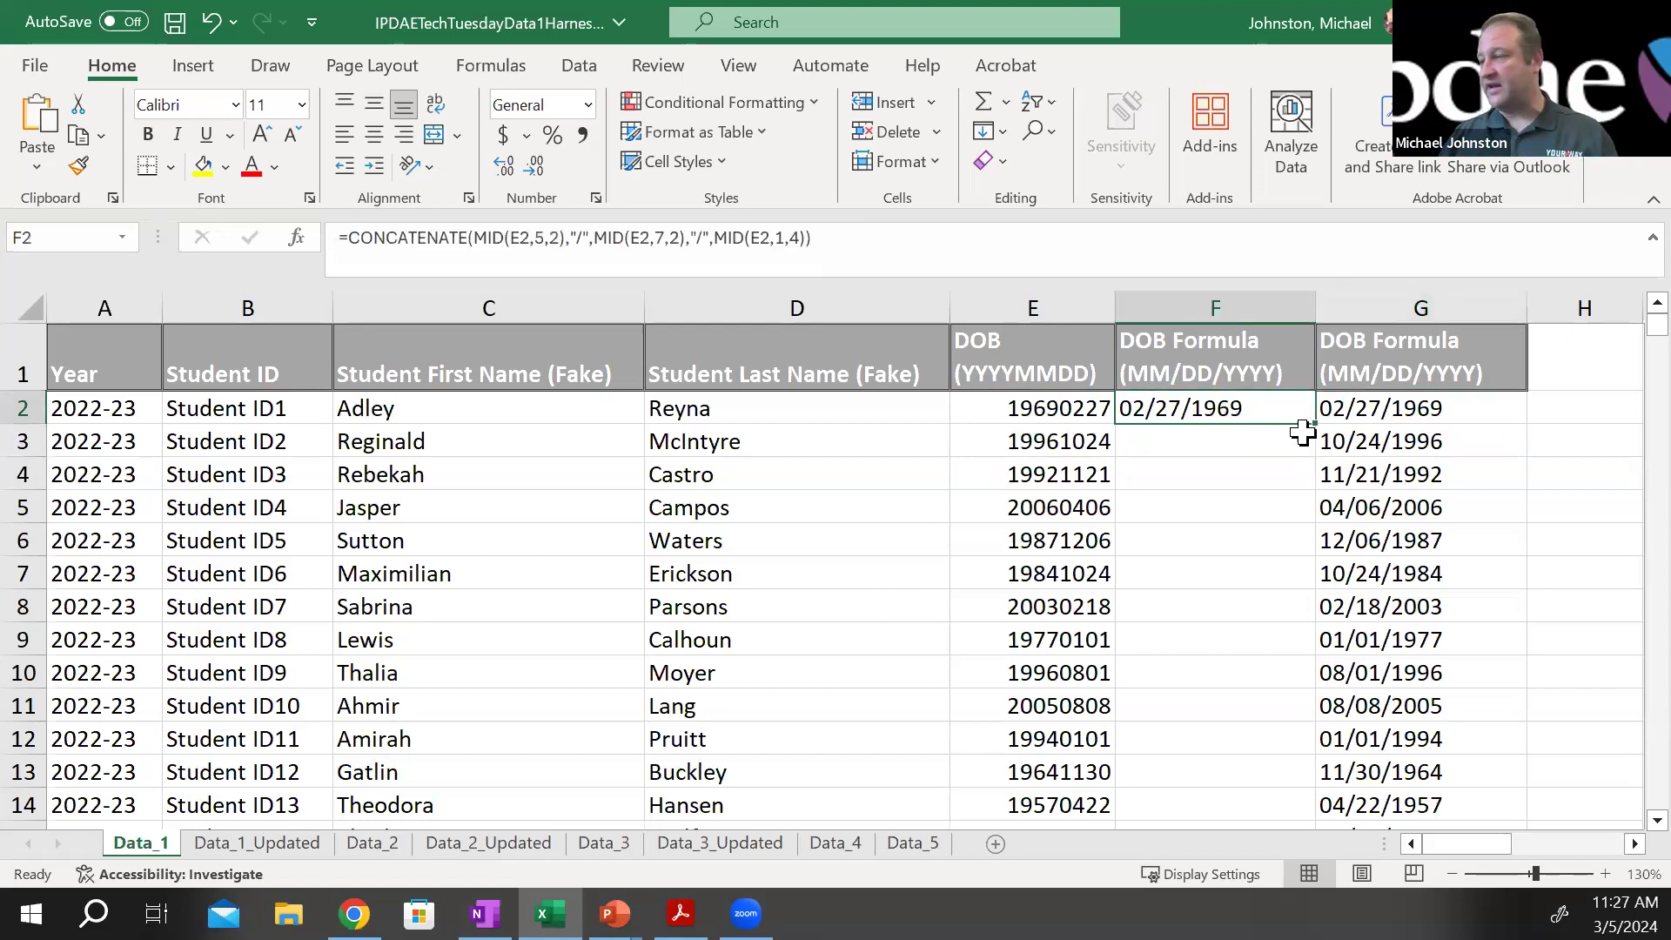
left_click_drag(1536, 873, 1550, 873)
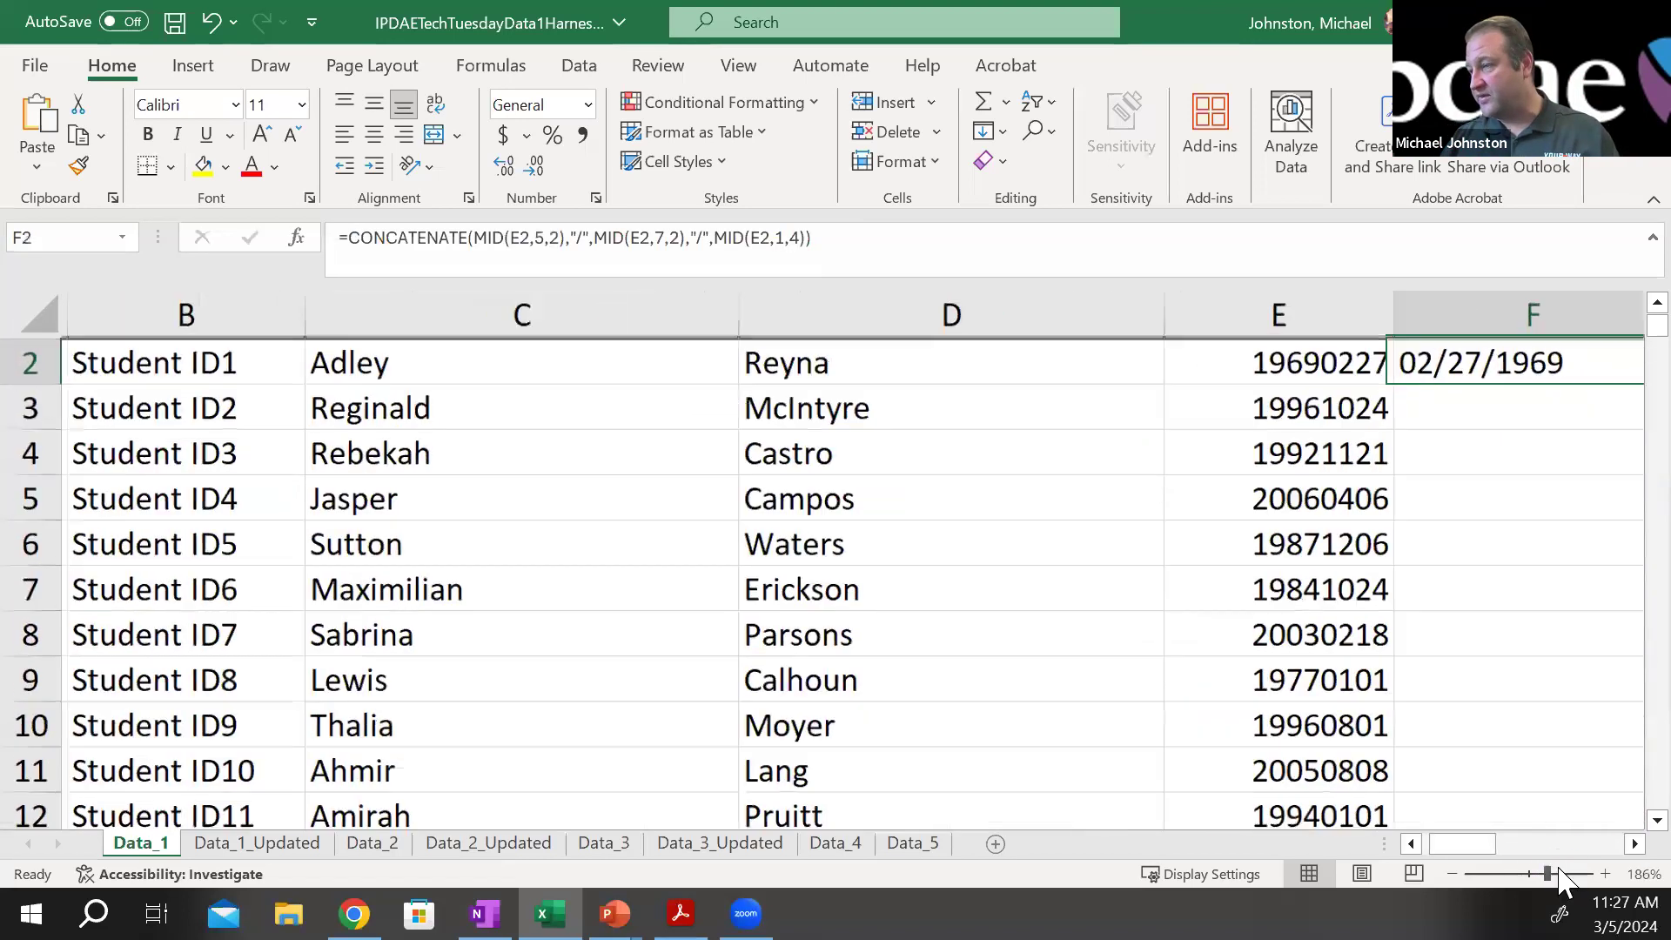
scroll(1471, 523, "up", 1)
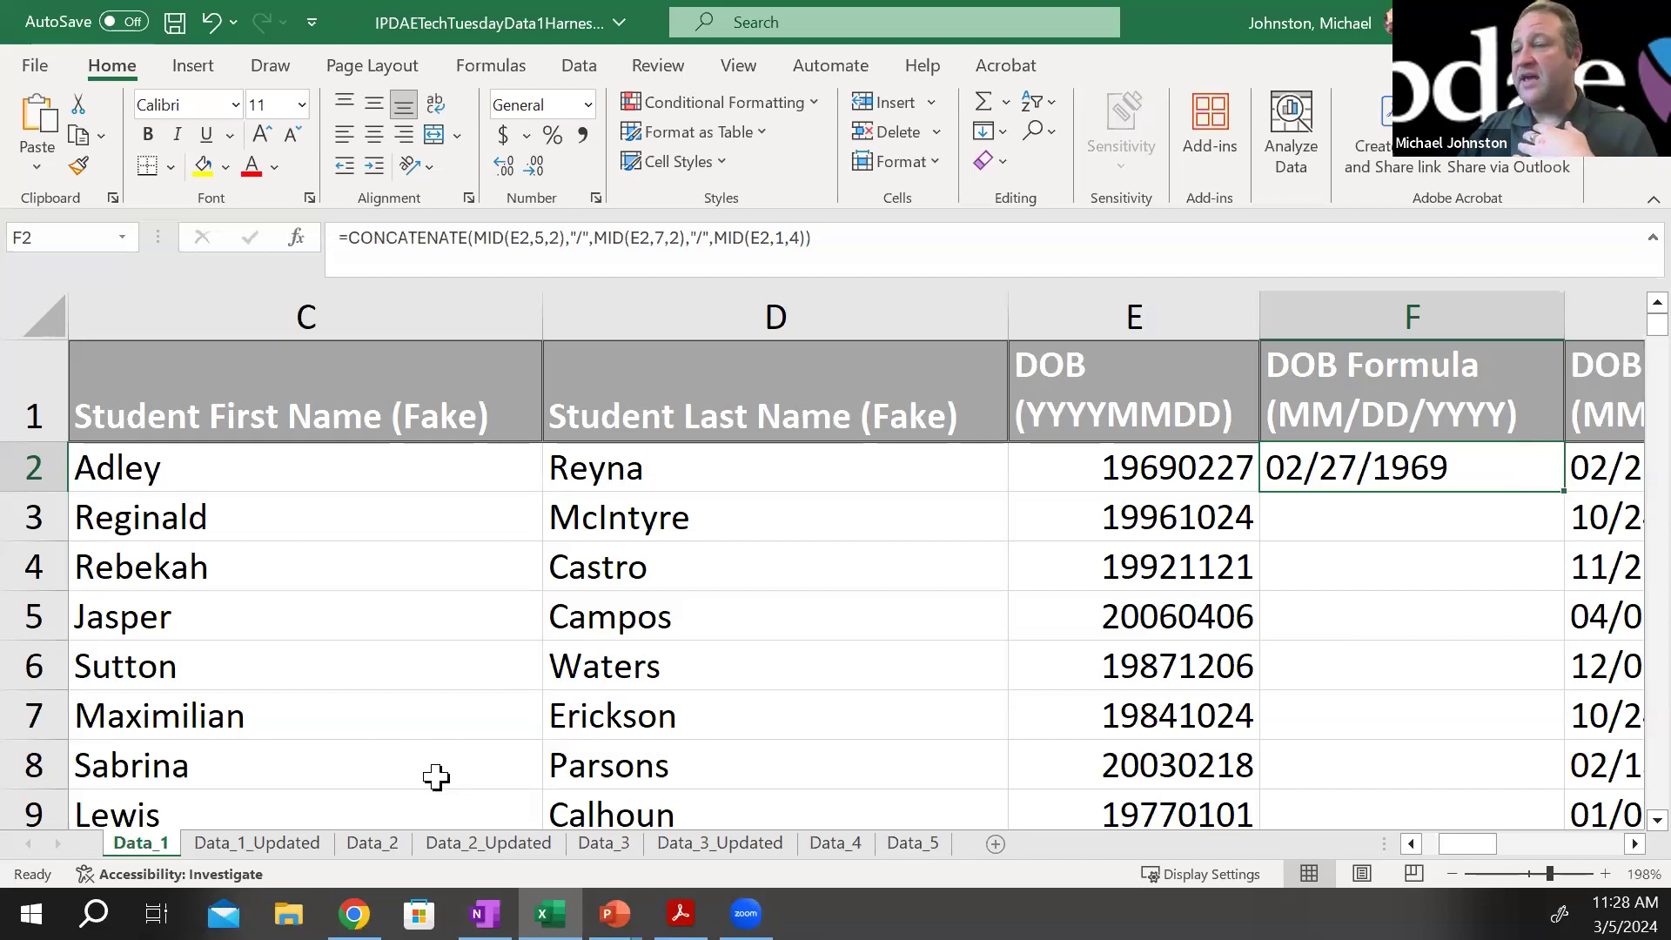
Examine the F2 date formula and the instruction text box on the Data_1_Updated sheet
left_click(258, 842)
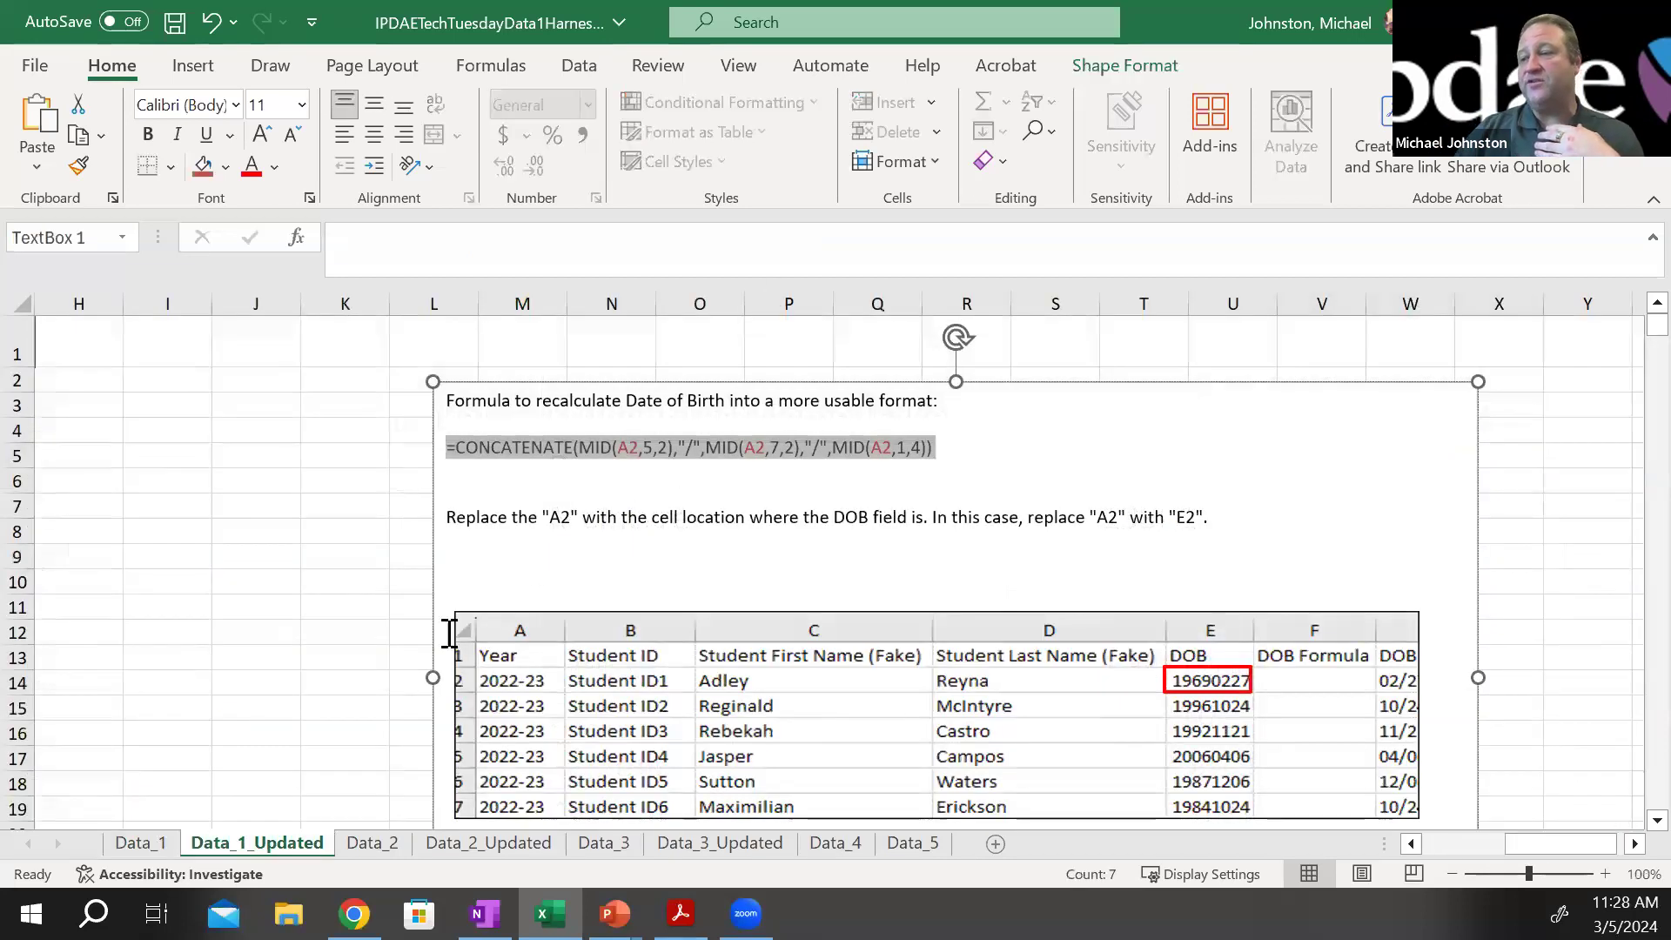
left_click_drag(1538, 842, 1403, 854)
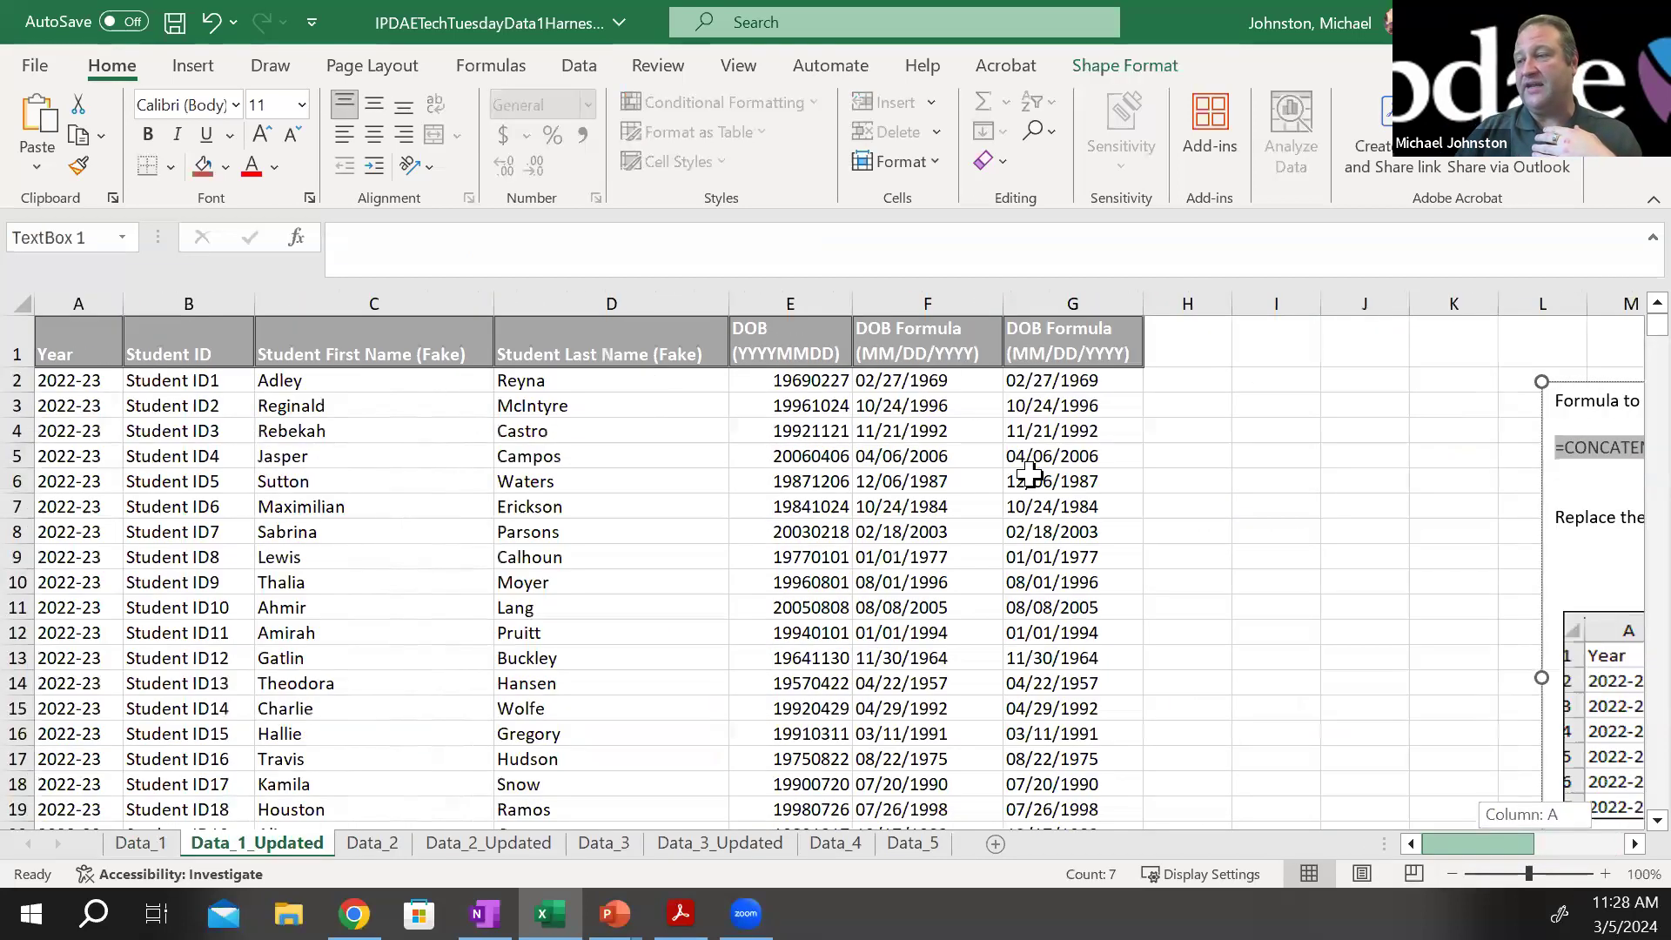
left_click(892, 375)
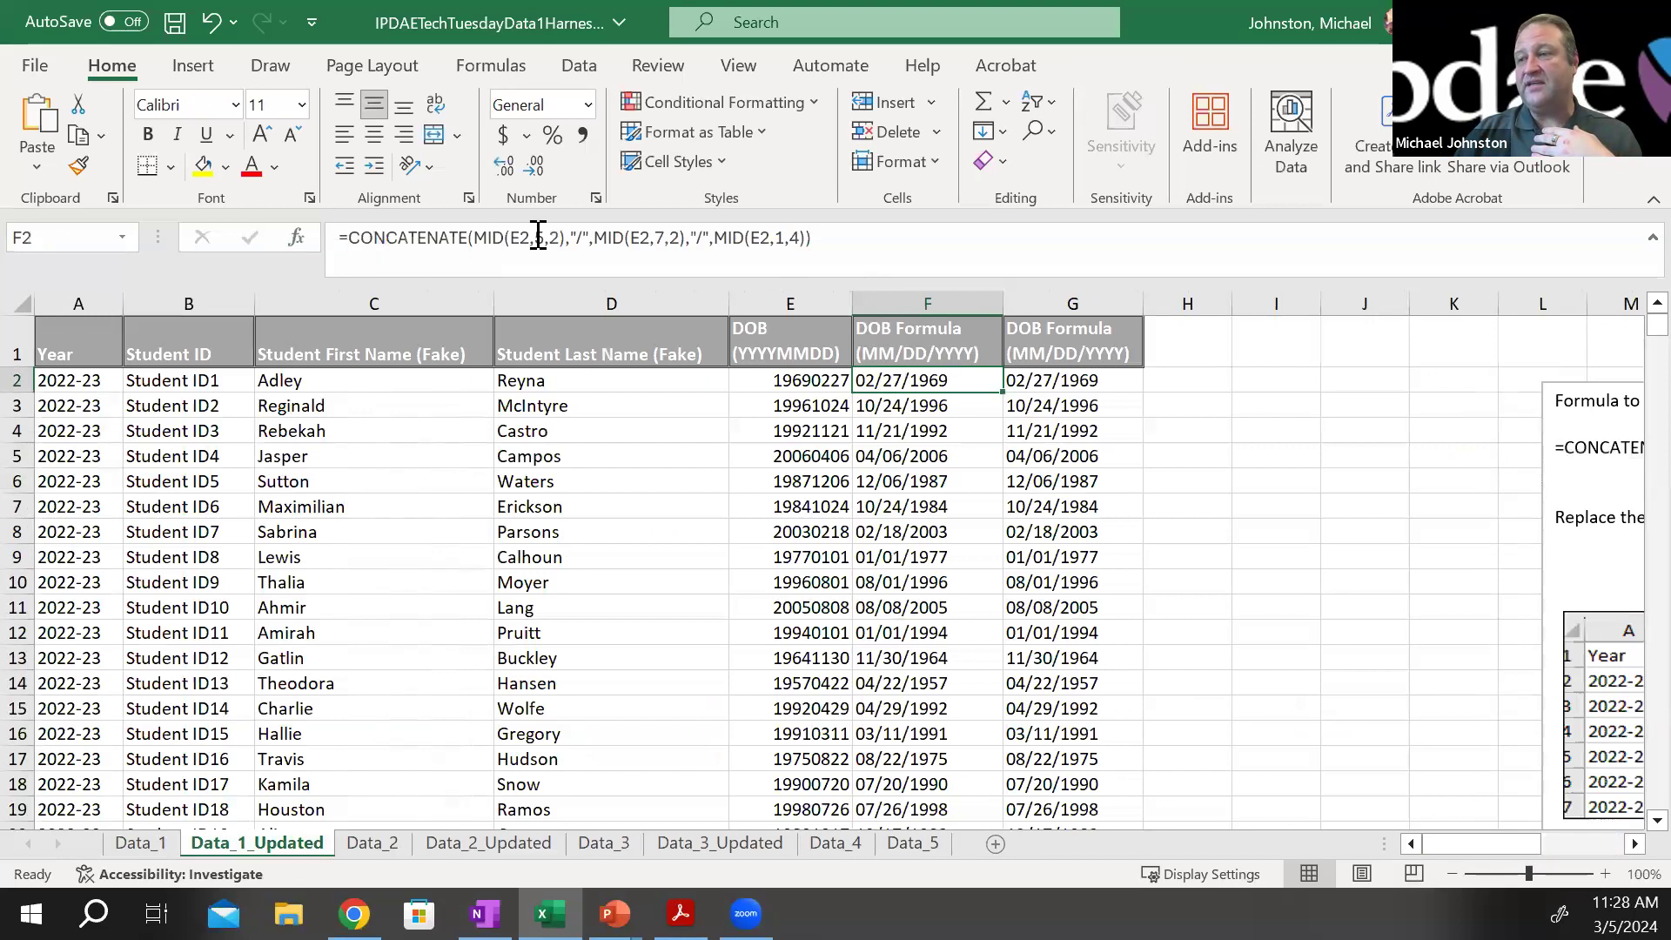
left_click_drag(828, 236, 318, 246)
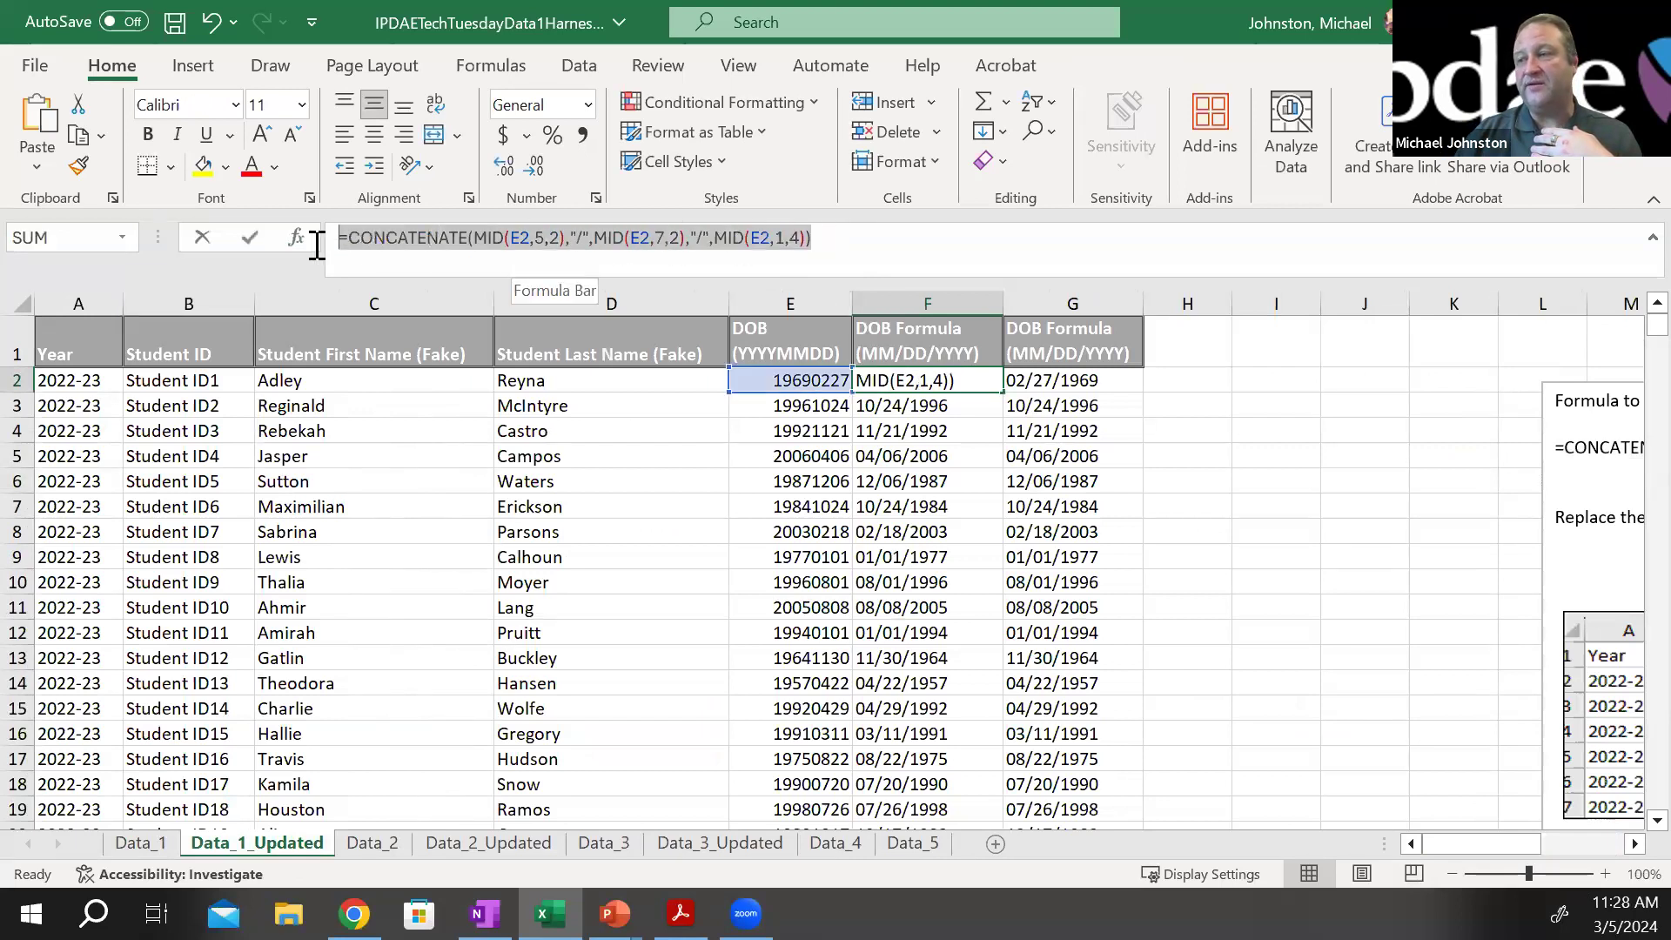
key("Escape")
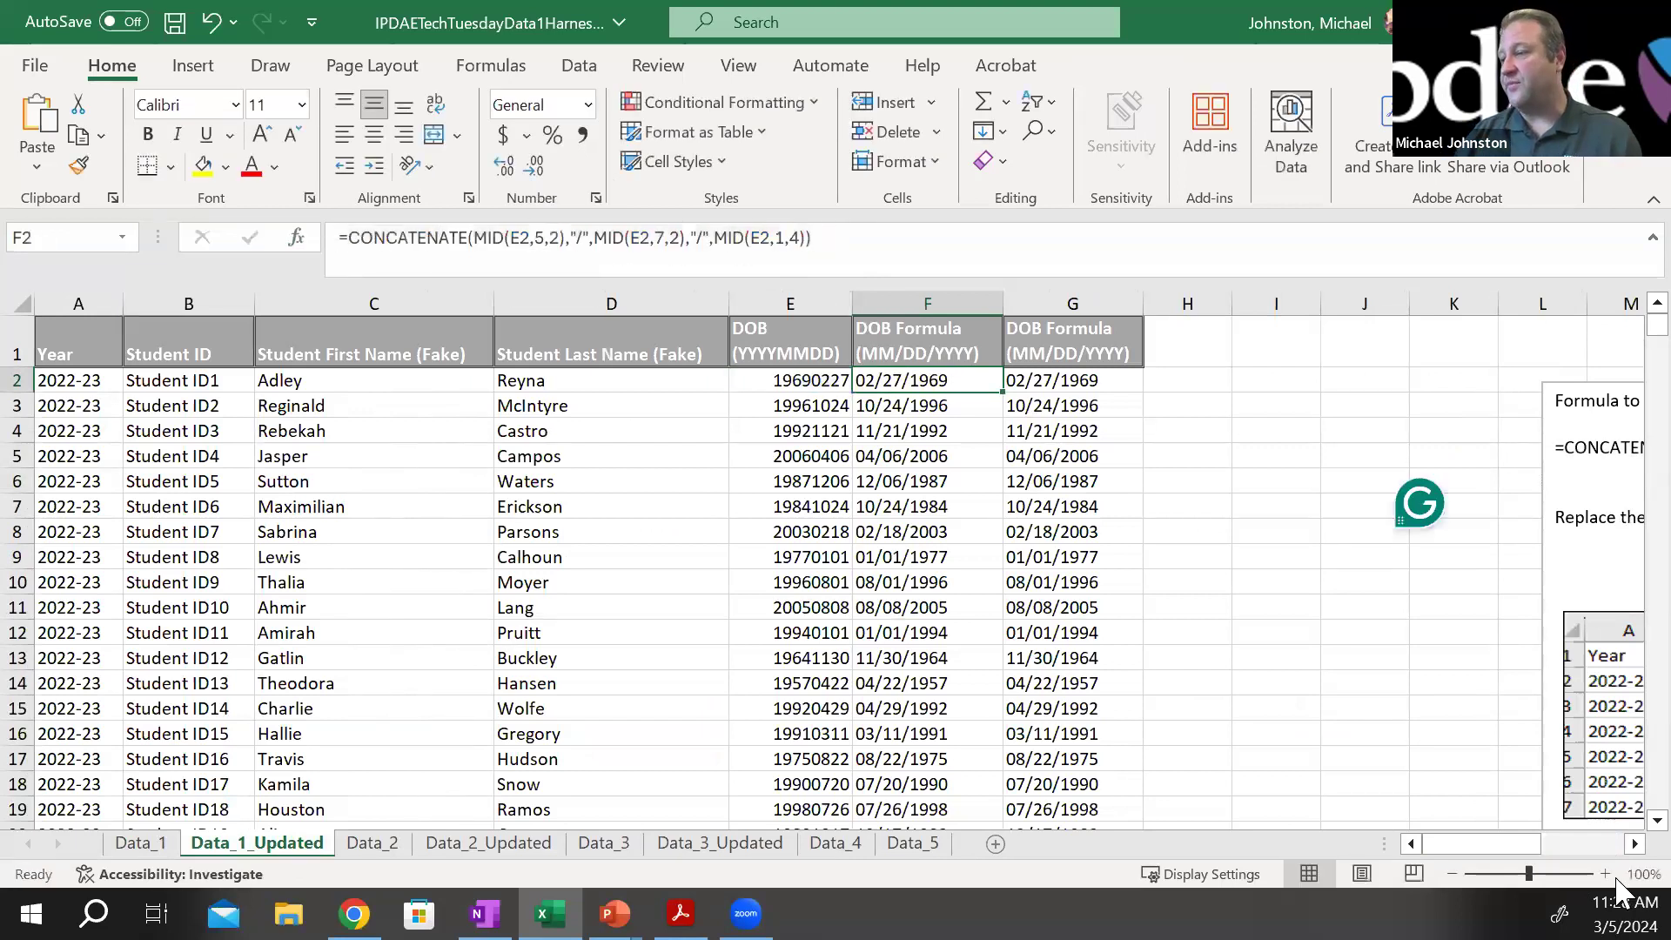
left_click_drag(1499, 844, 1569, 844)
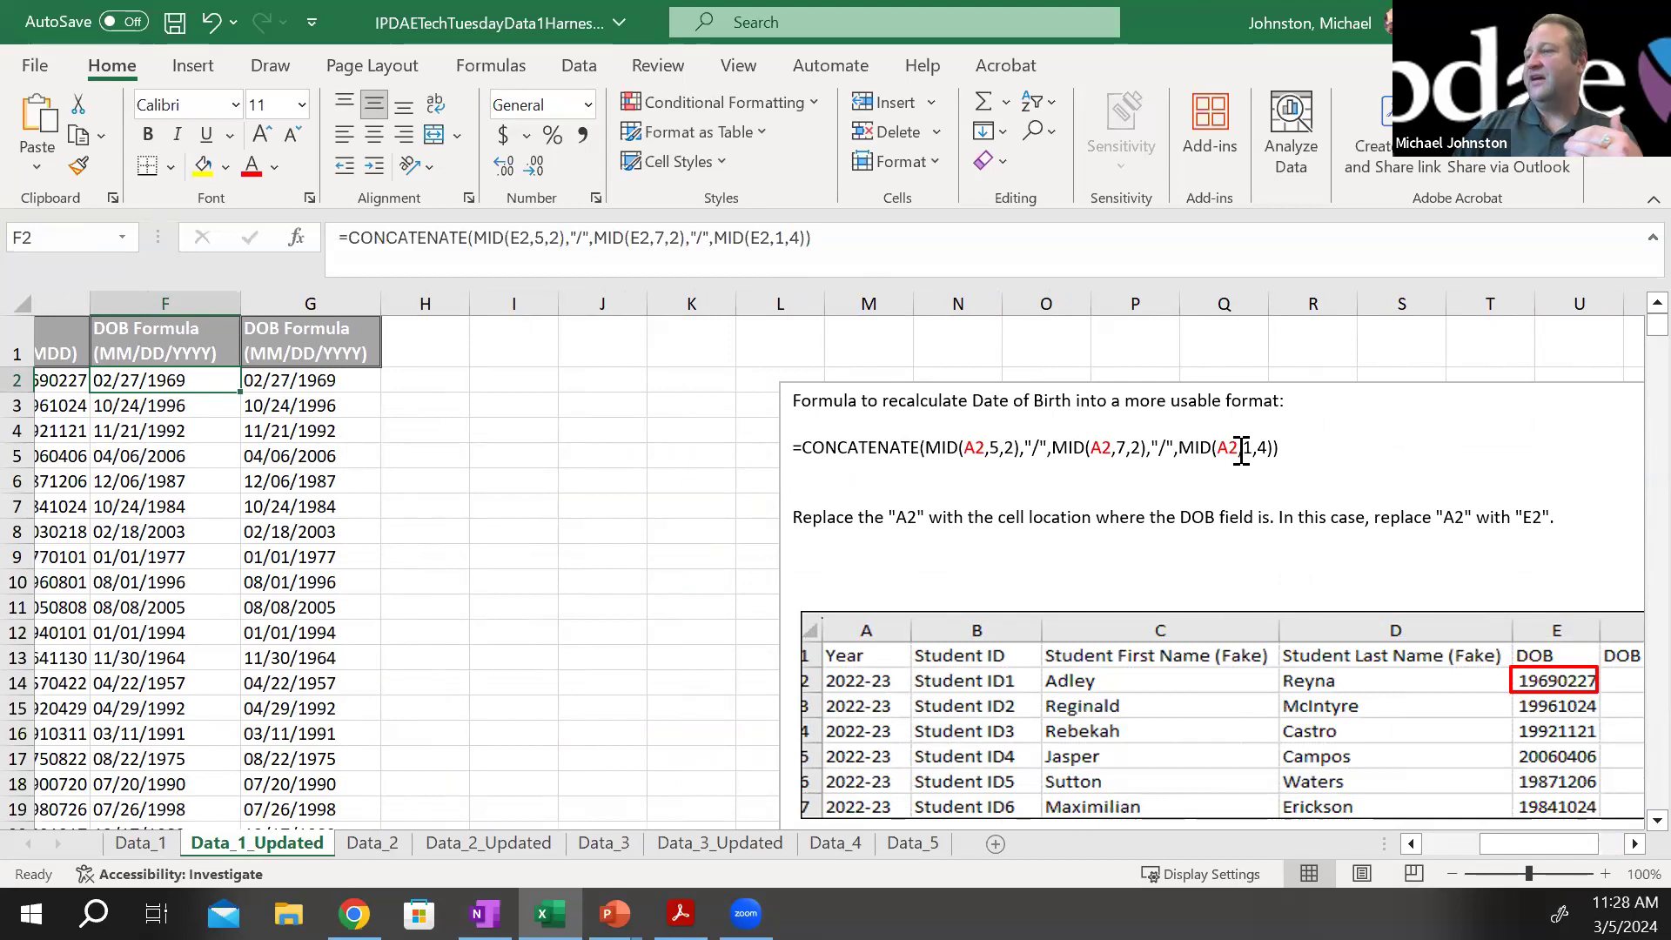
Fill the F2 formula down the DOB Formula column on the Data_1 sheet and check E2 against F2
left_click(155, 843)
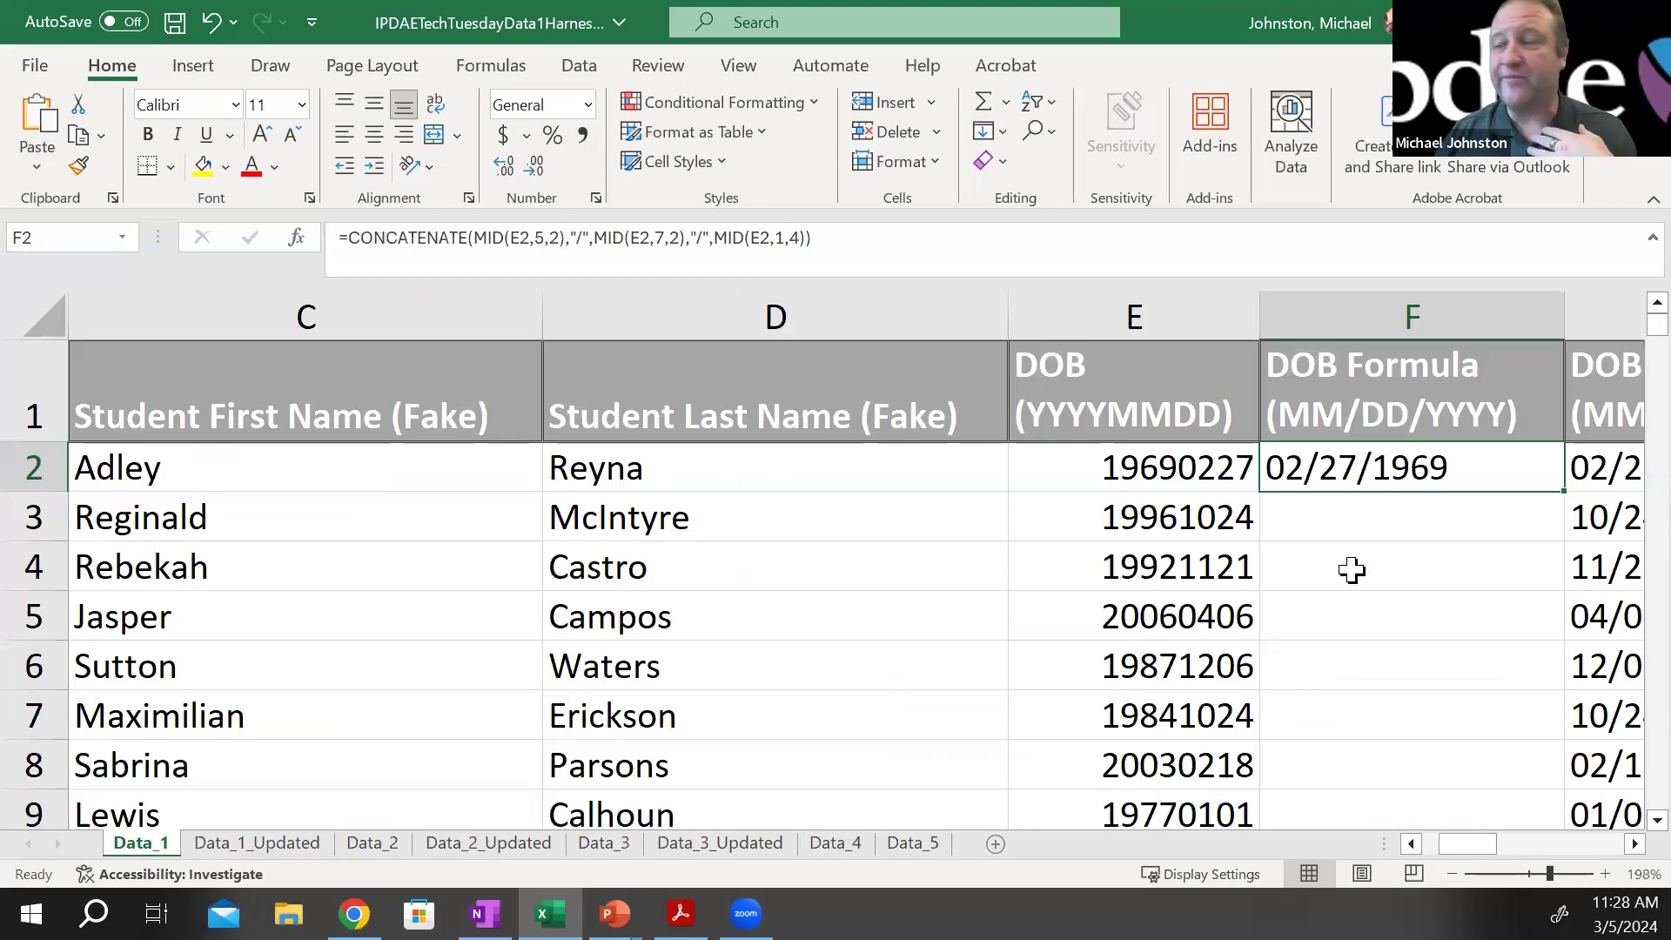
double_click(1563, 487)
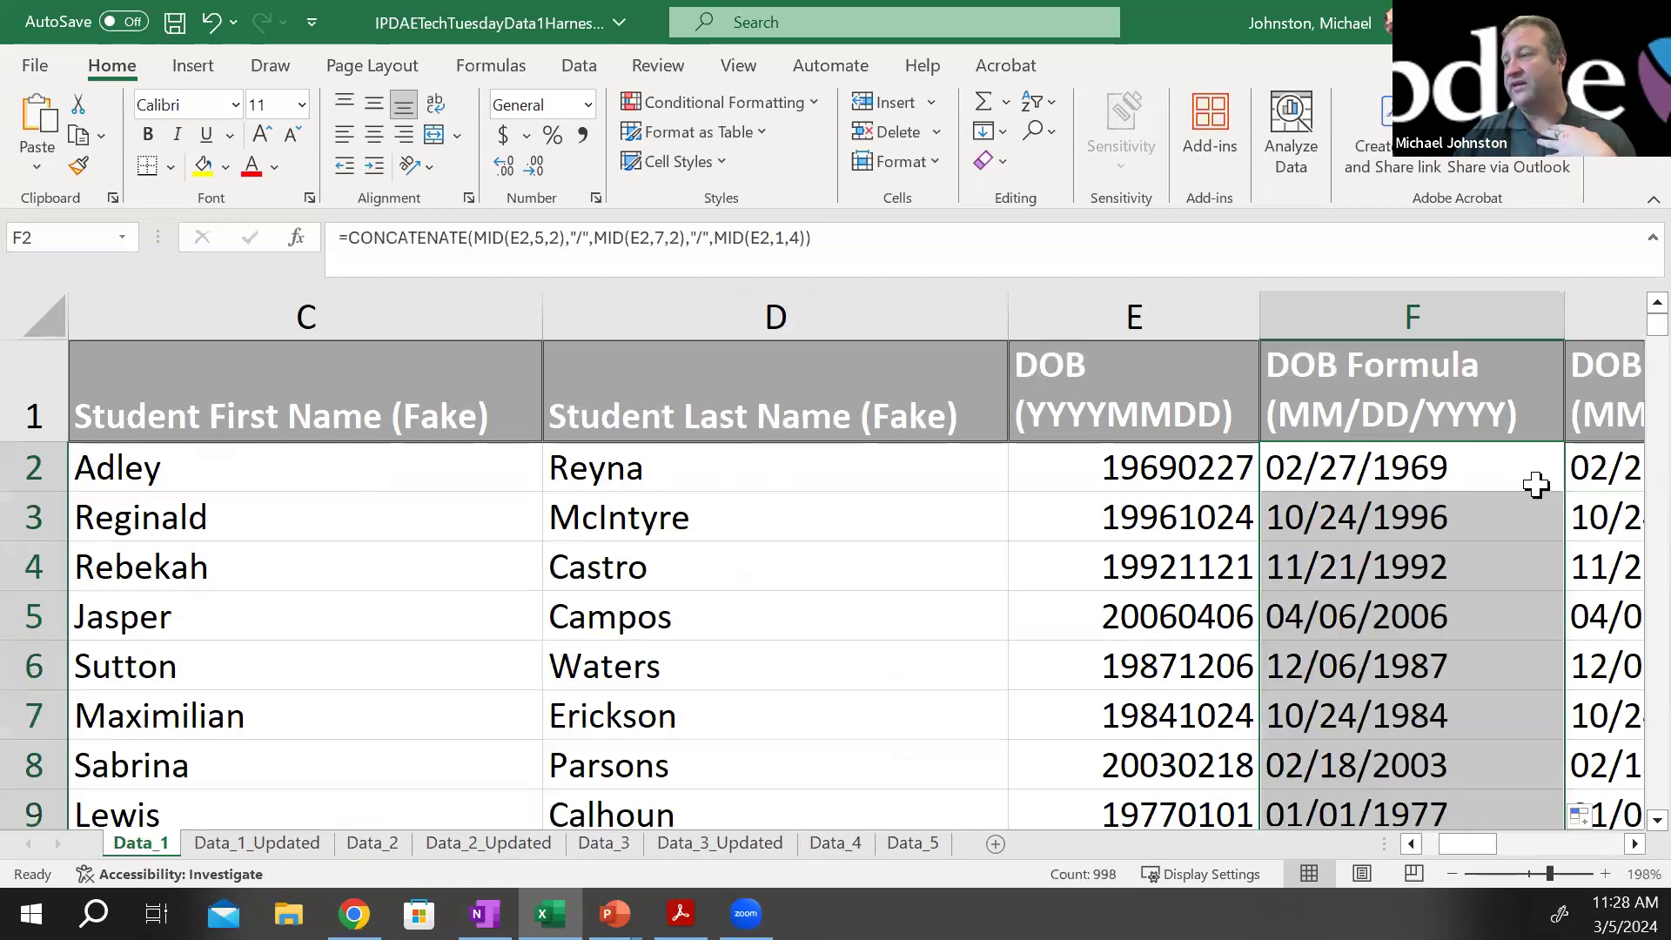
left_click(1180, 458)
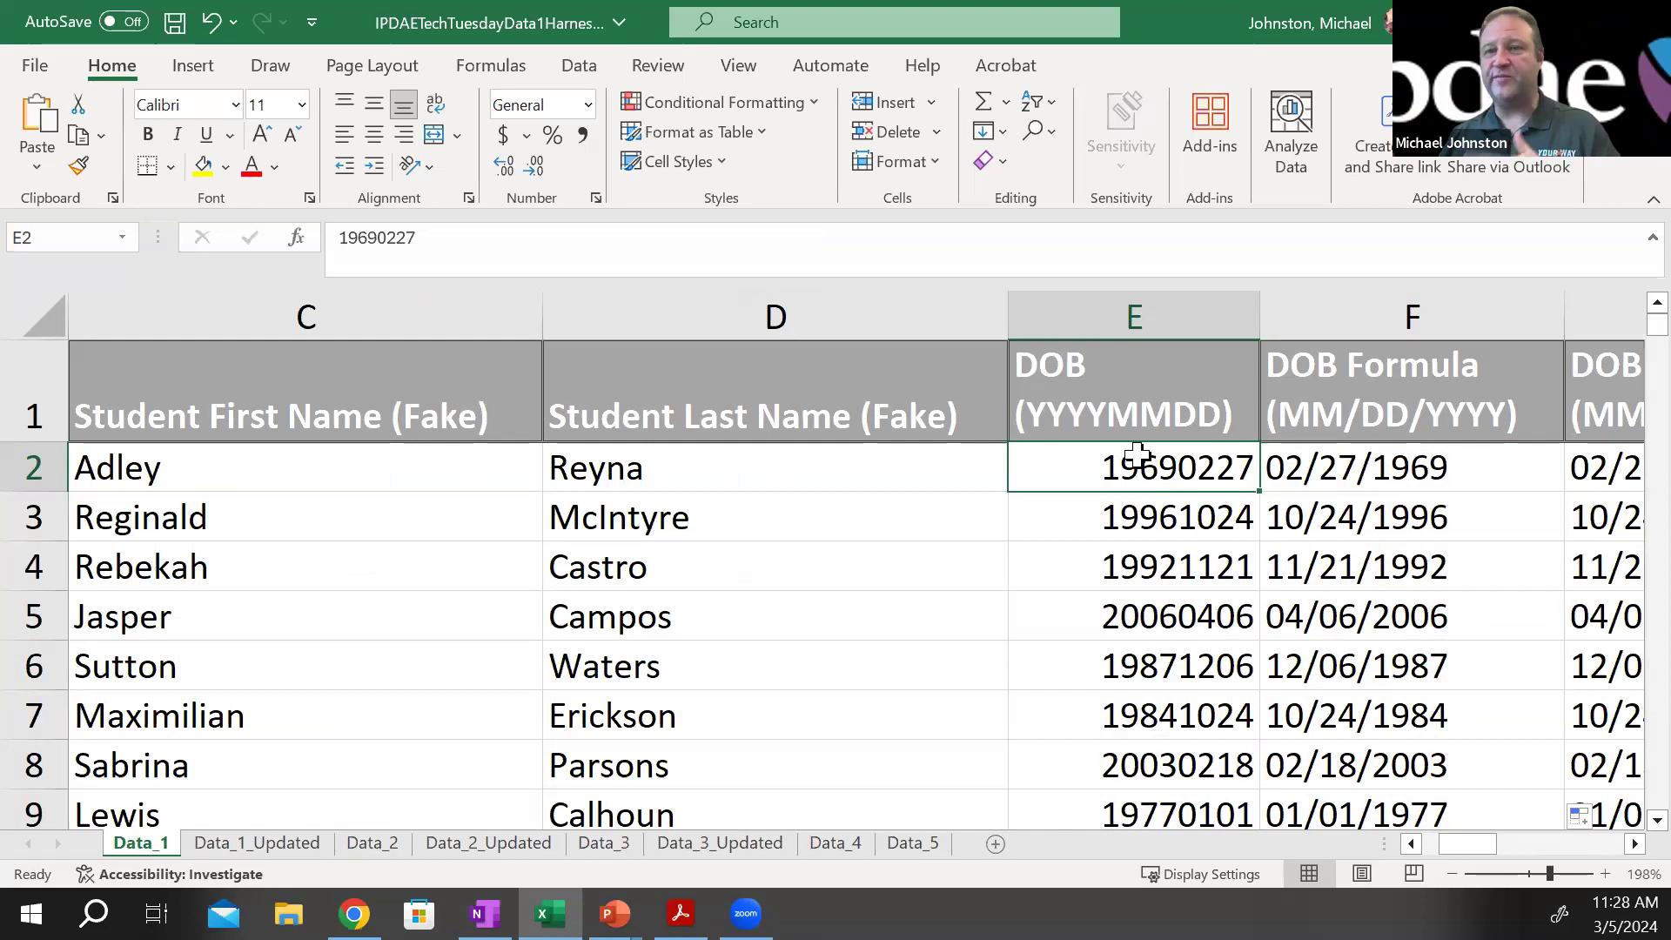
left_click(1474, 457)
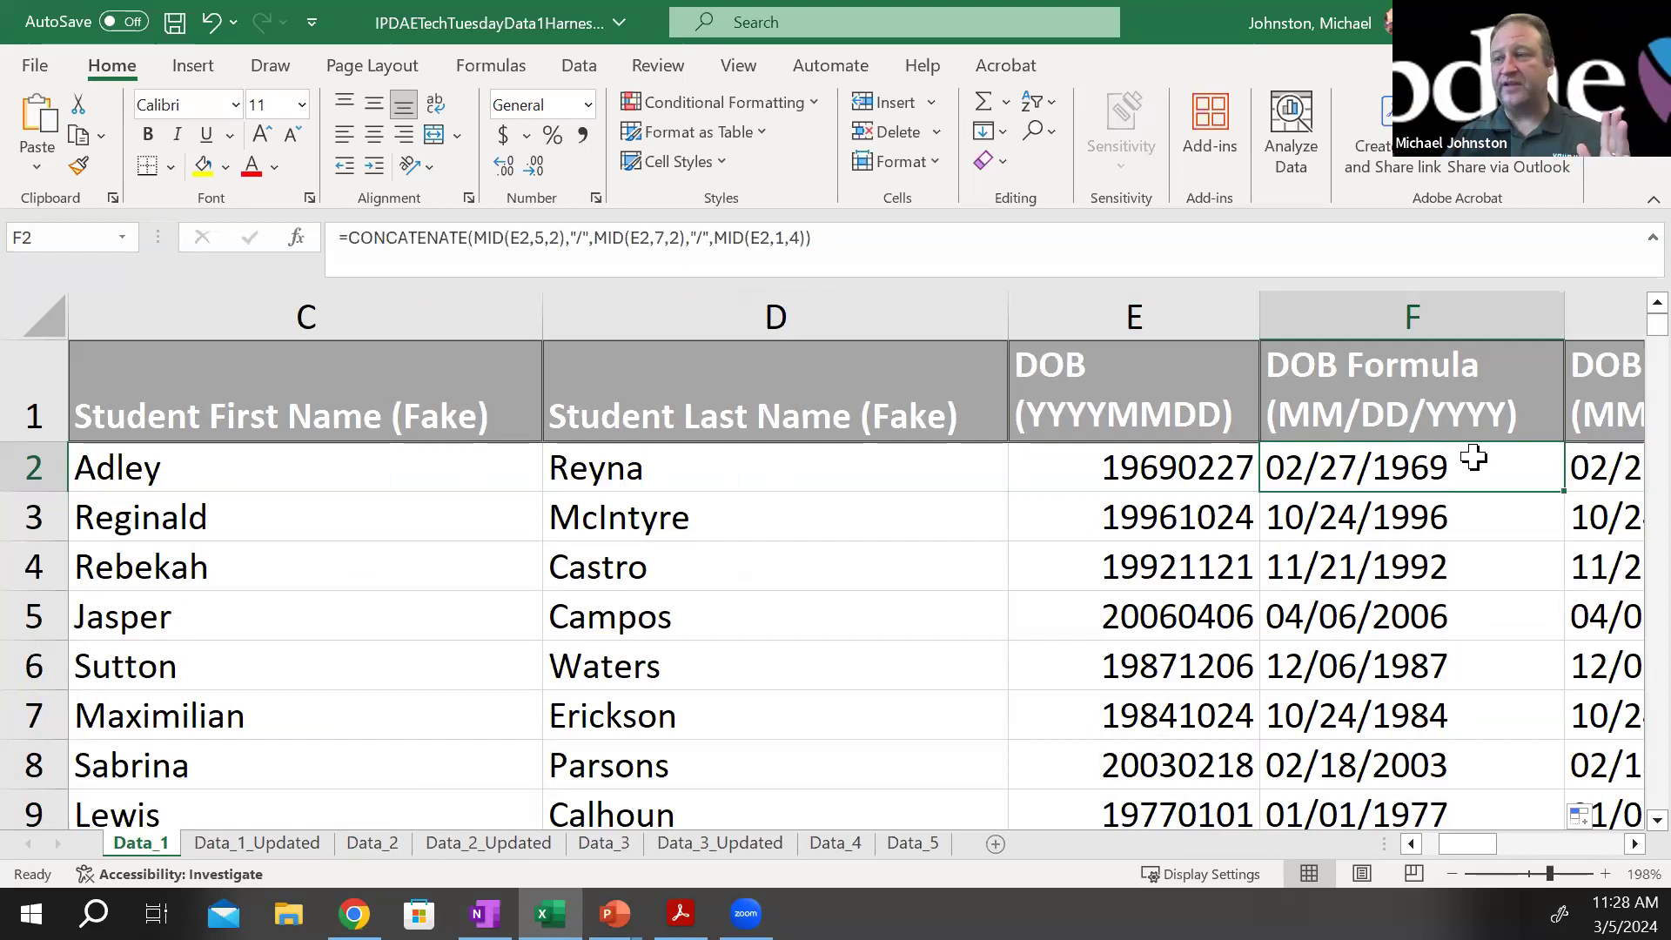
Open the Data_1_Updated sheet and try to copy the CONCATENATE formula from cell F2
left_click(255, 842)
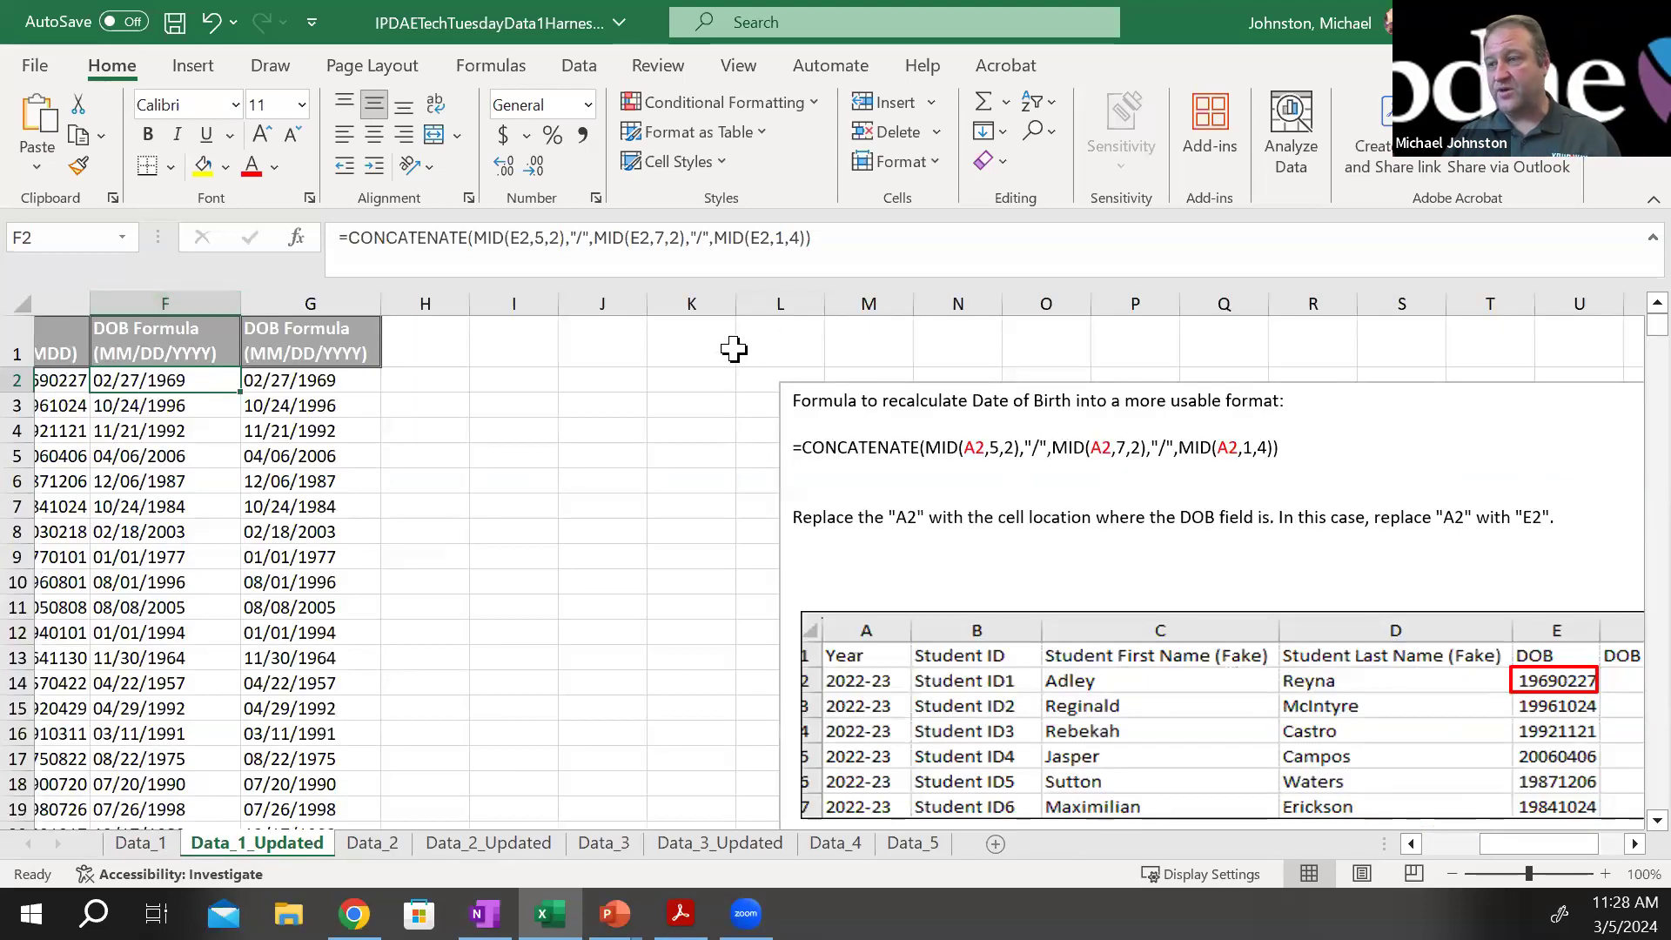
left_click_drag(812, 239, 315, 263)
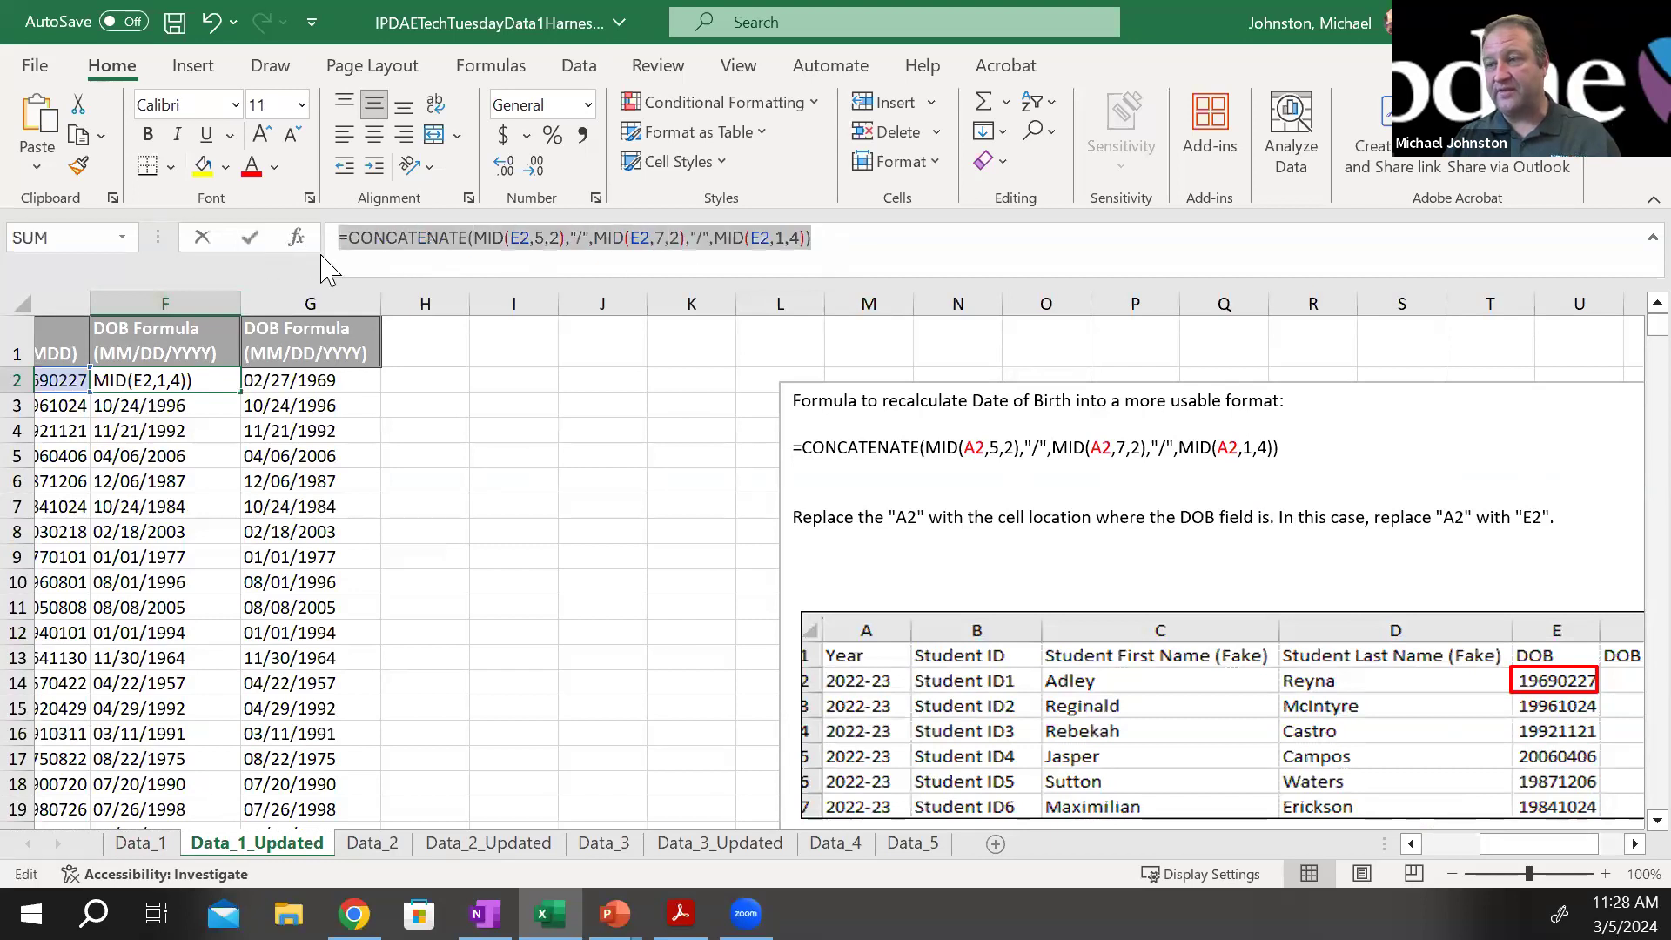
right_click(444, 244)
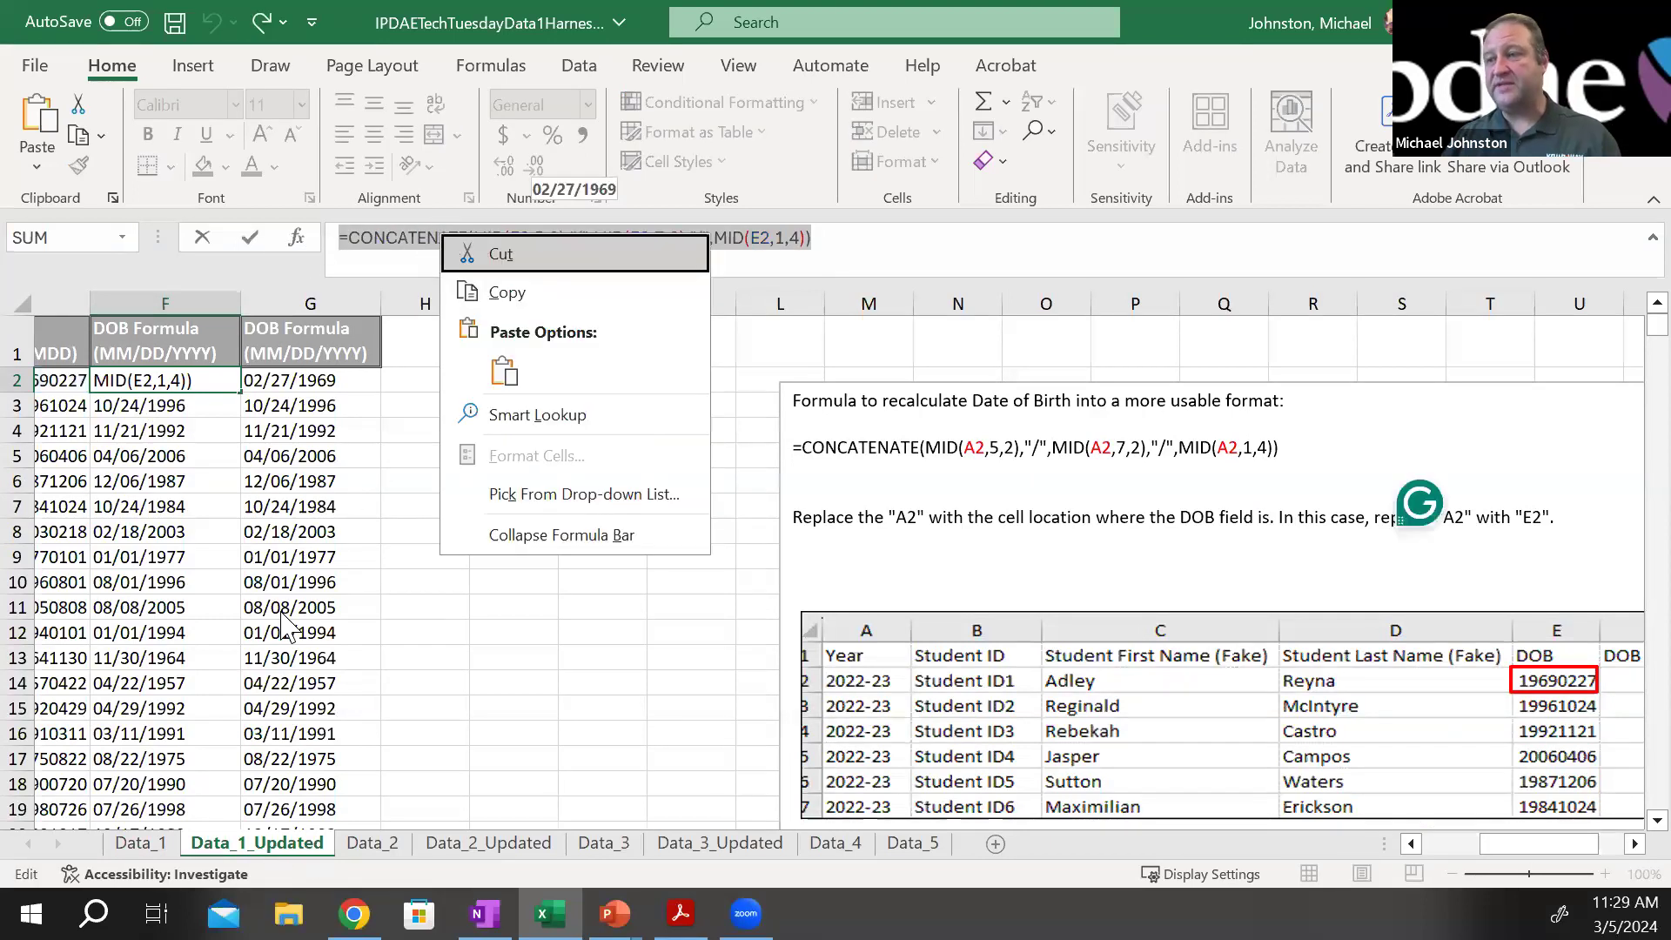
key("Escape")
type("`")
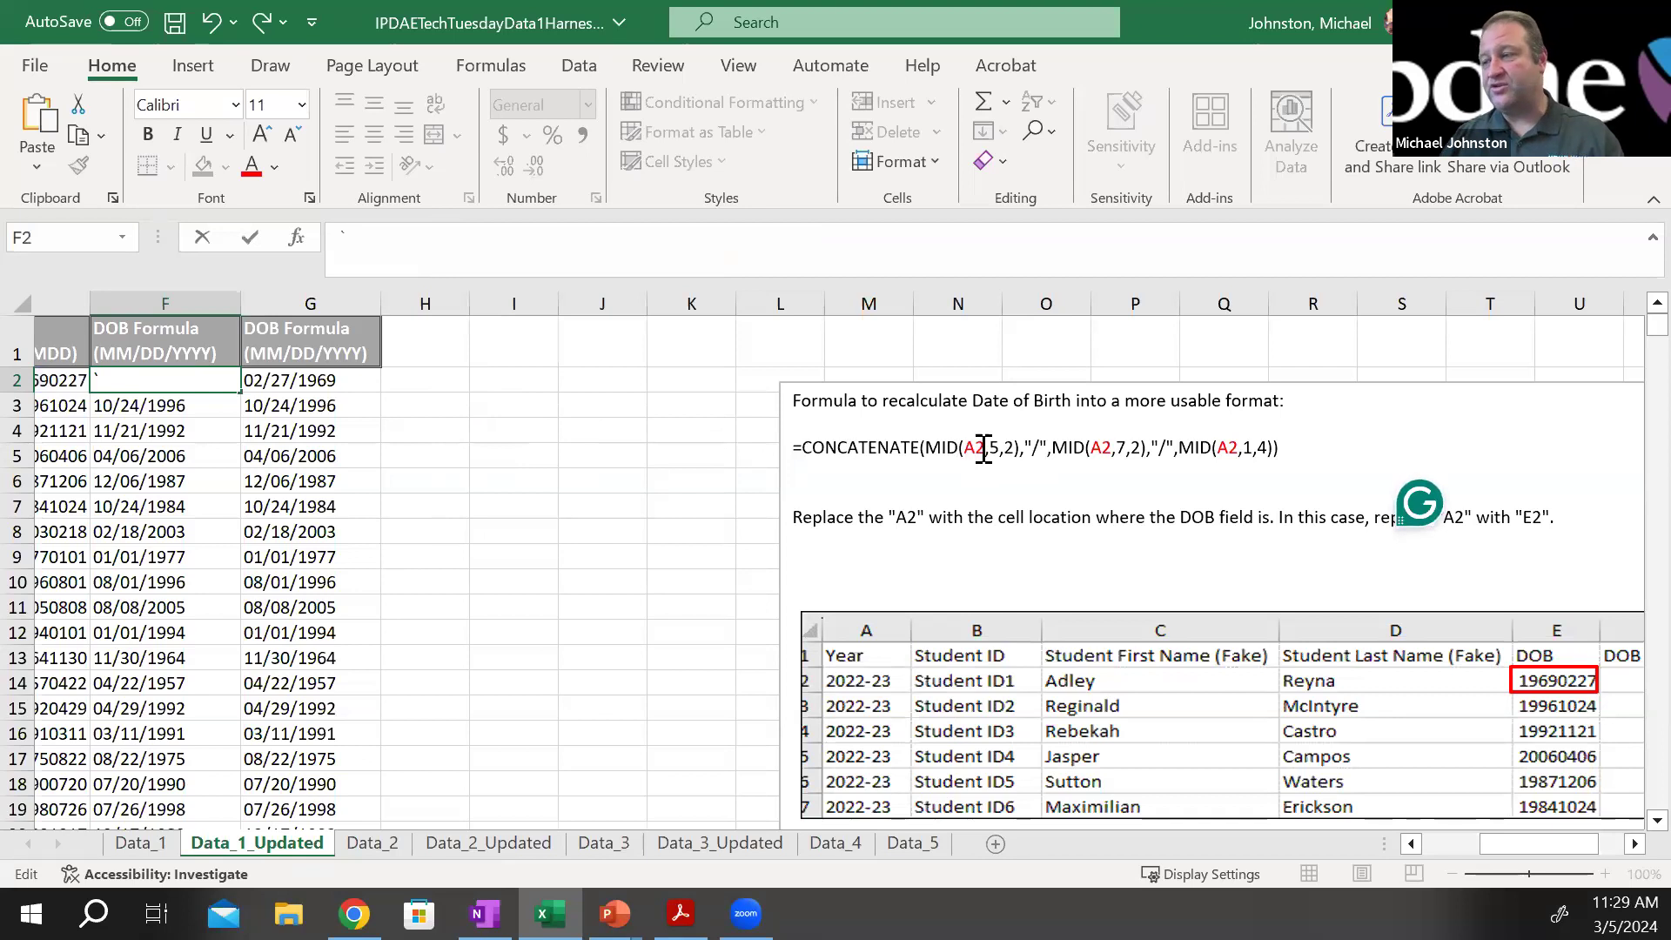
key("ctrl+z")
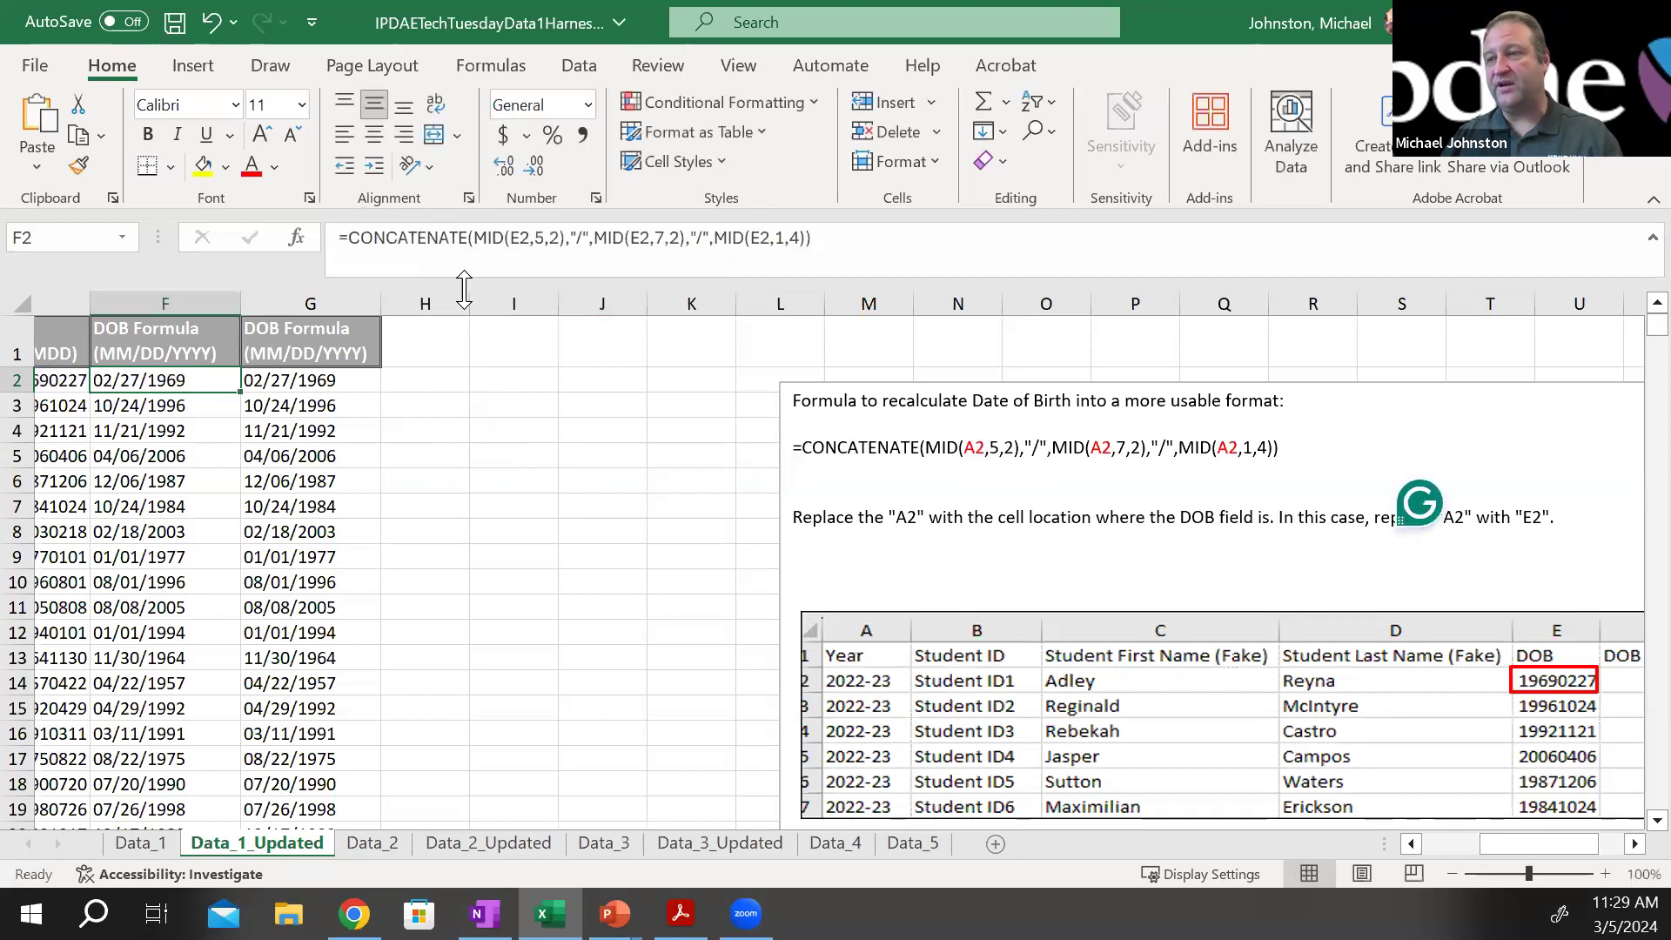
left_click(519, 236)
key("Escape")
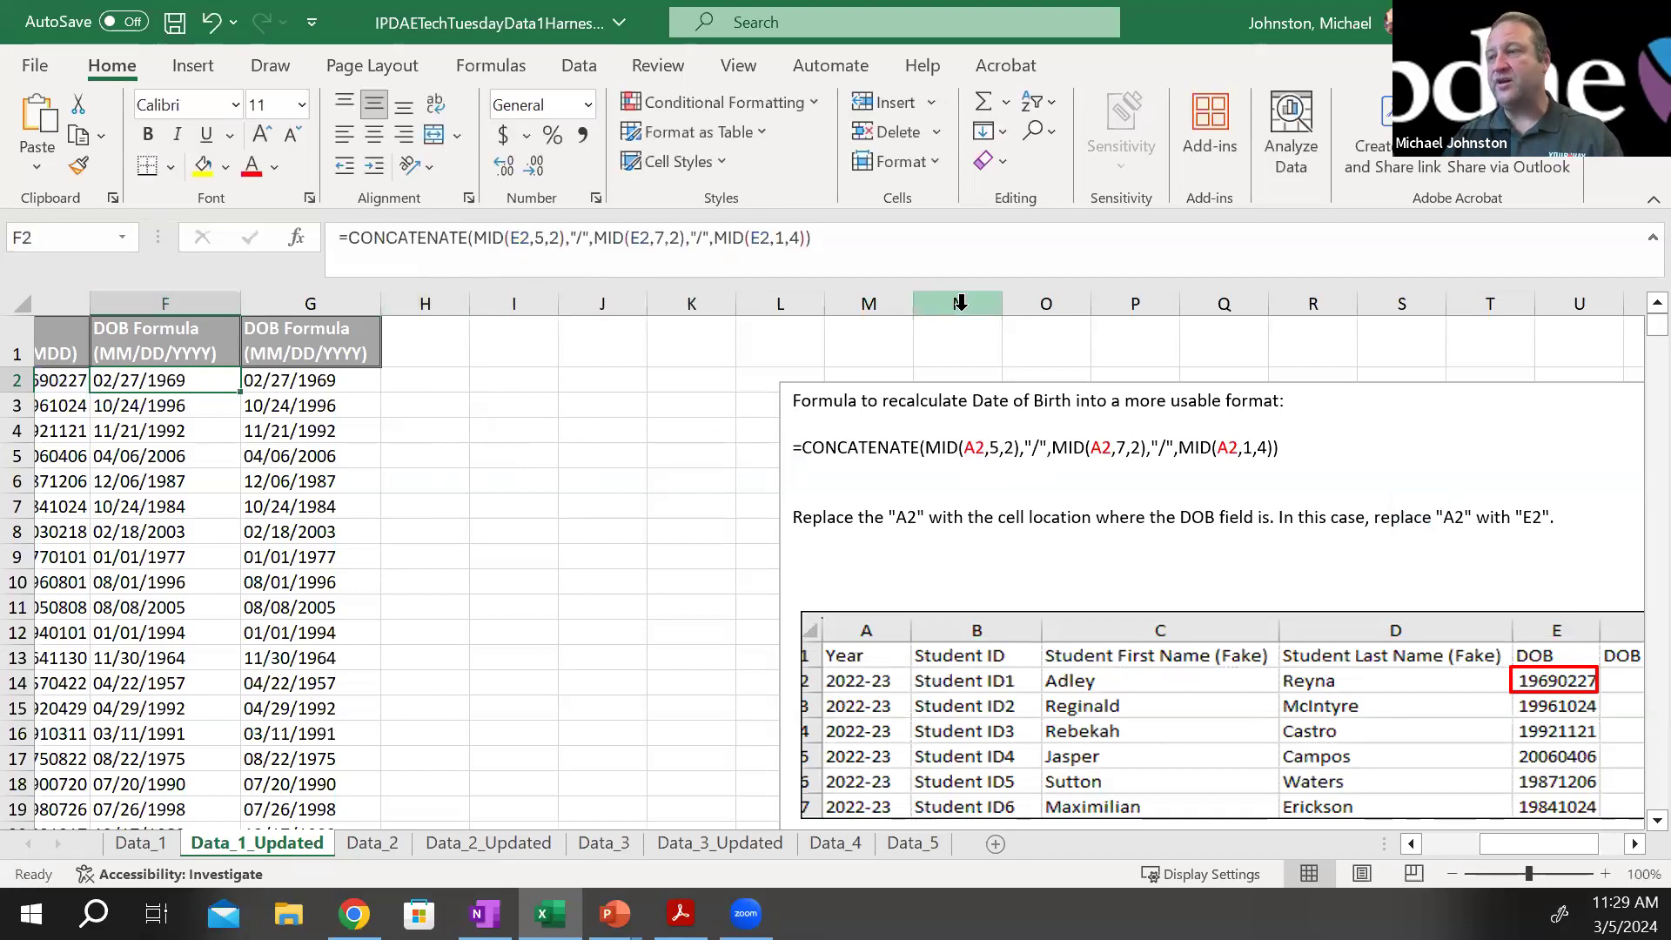
left_click_drag(820, 250, 313, 250)
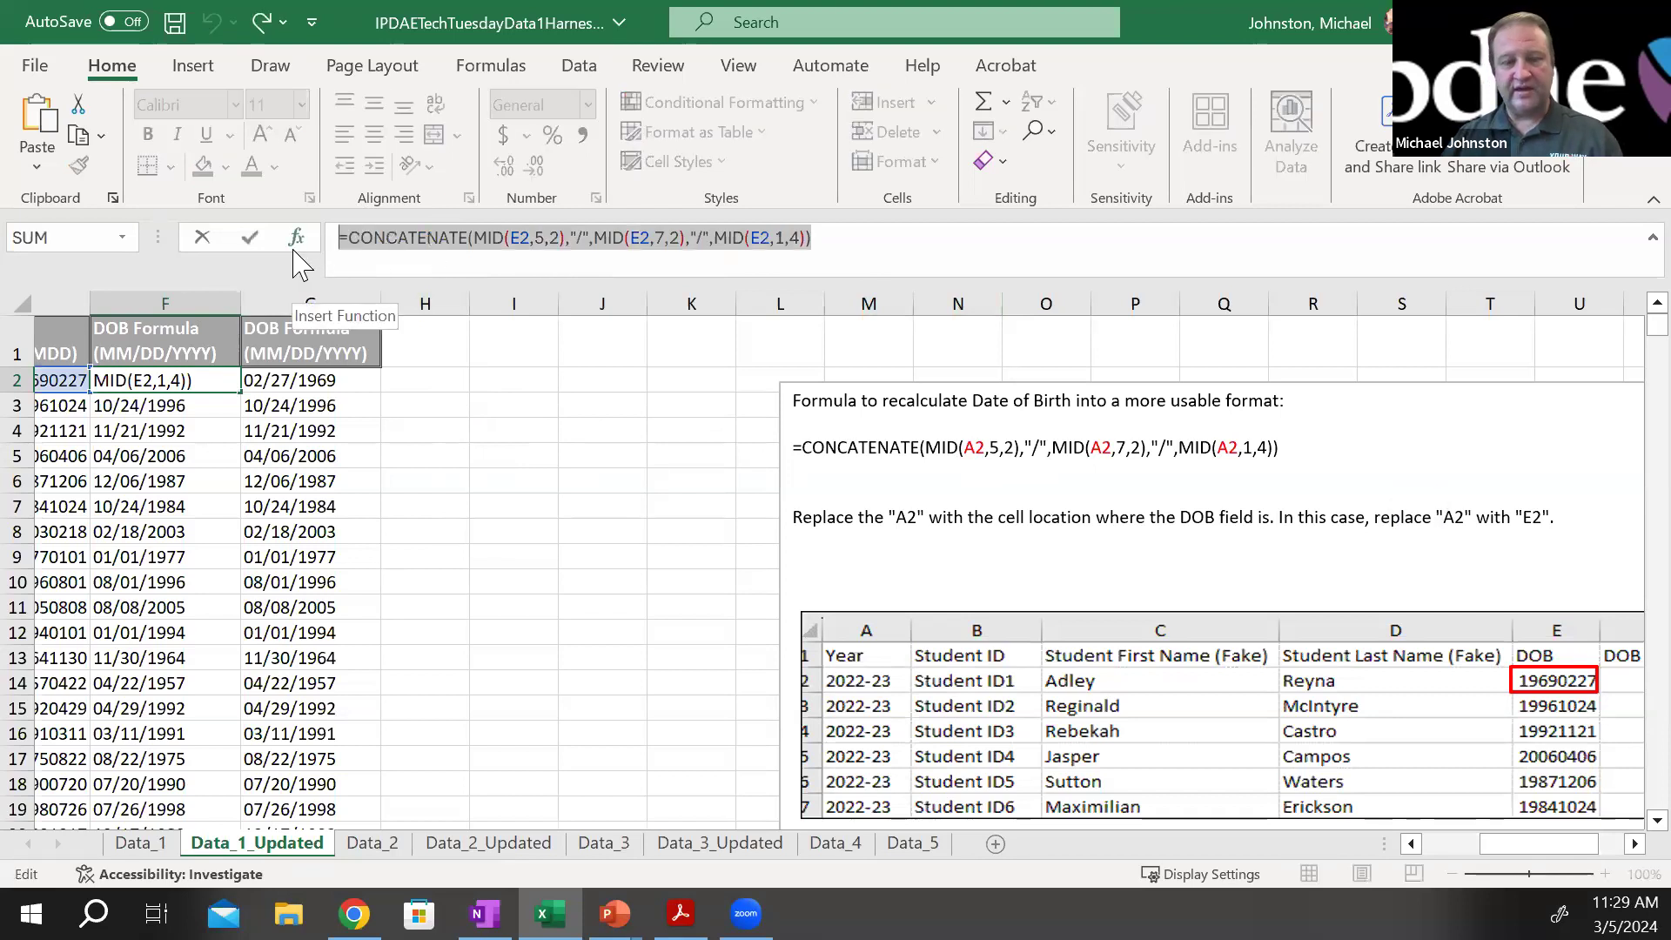
left_click(144, 842)
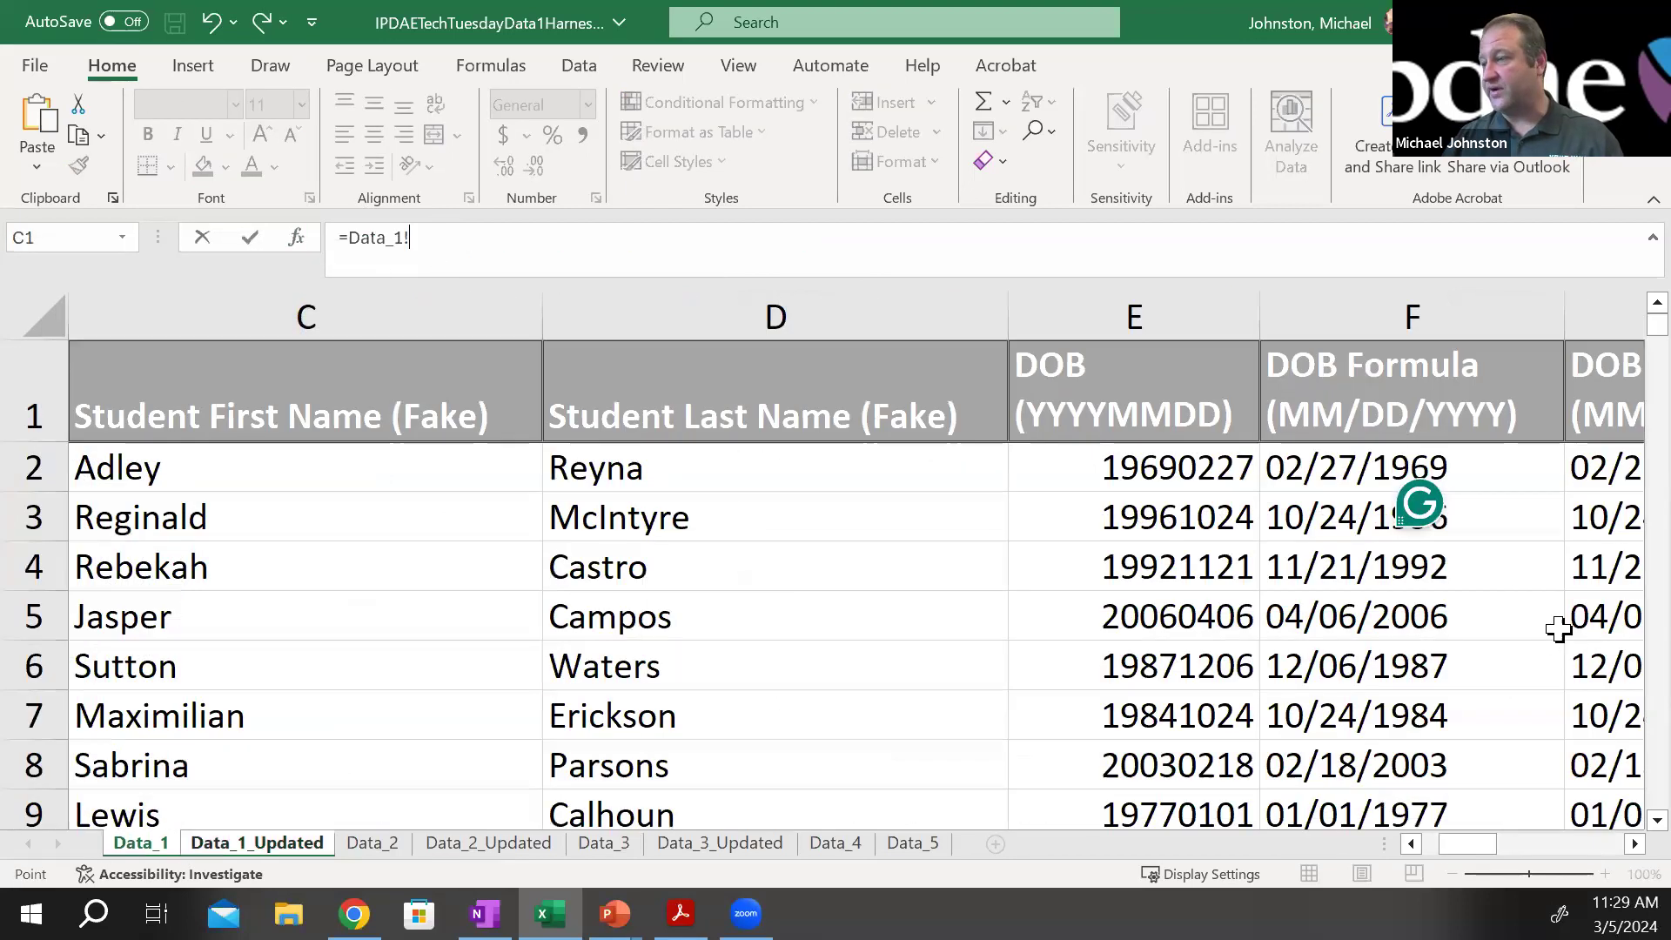
left_click(1340, 468)
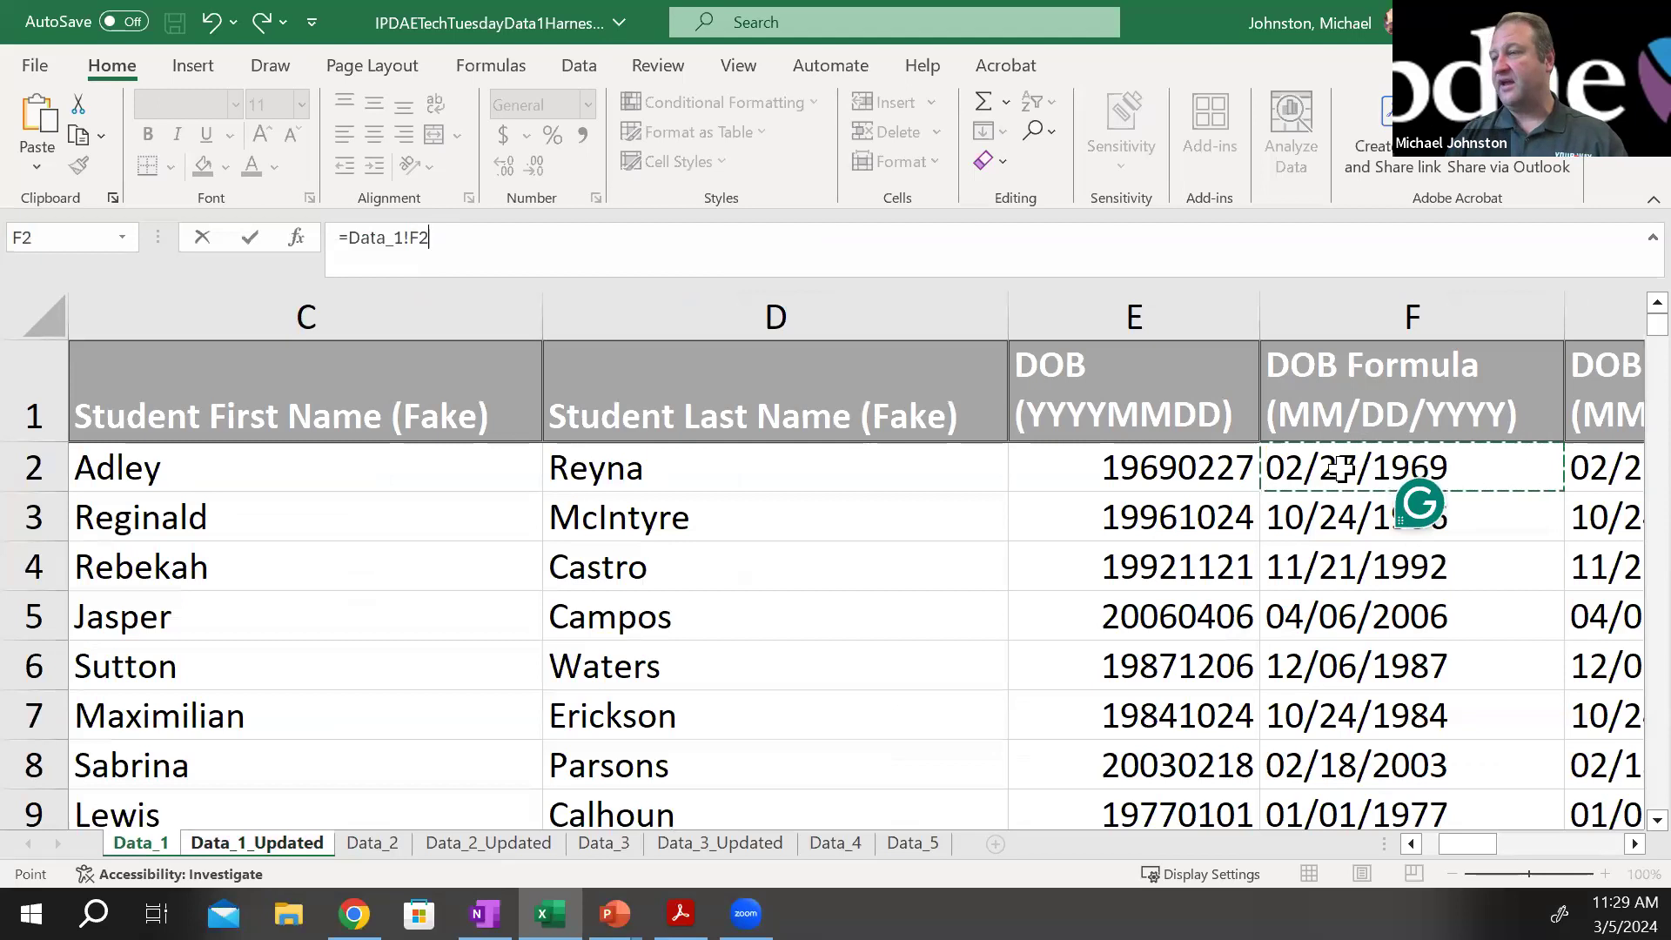
key("Escape")
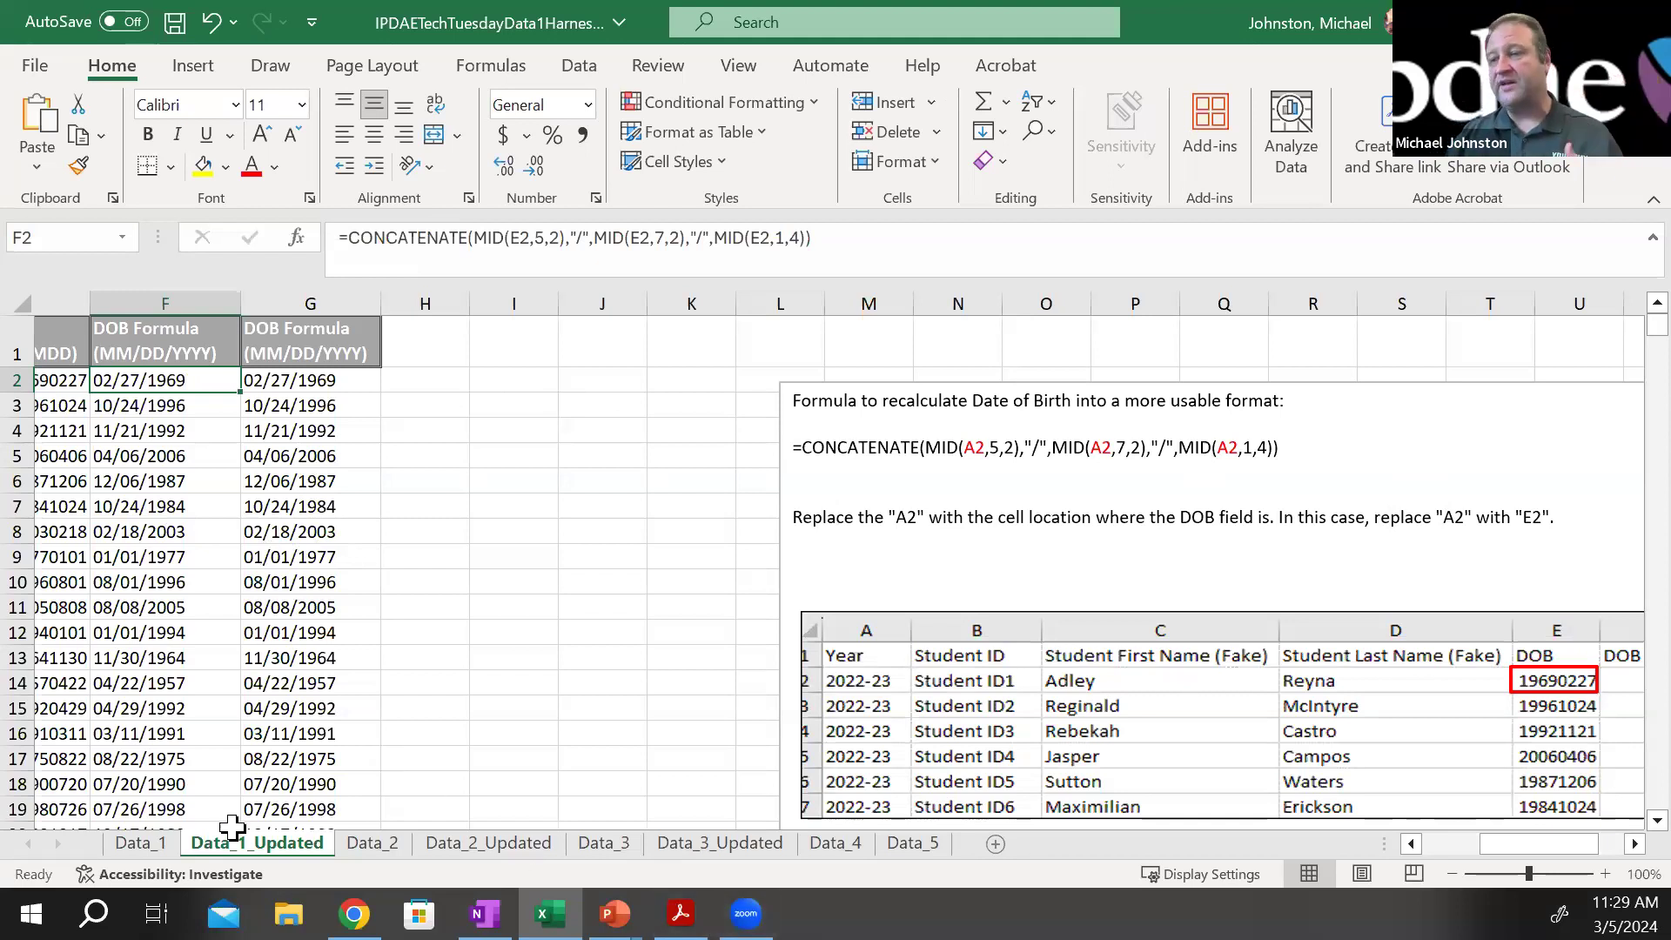
Review the complete student table on the Data_1 sheet and compare it with columns A through G of Data_1_Updated
left_click(140, 842)
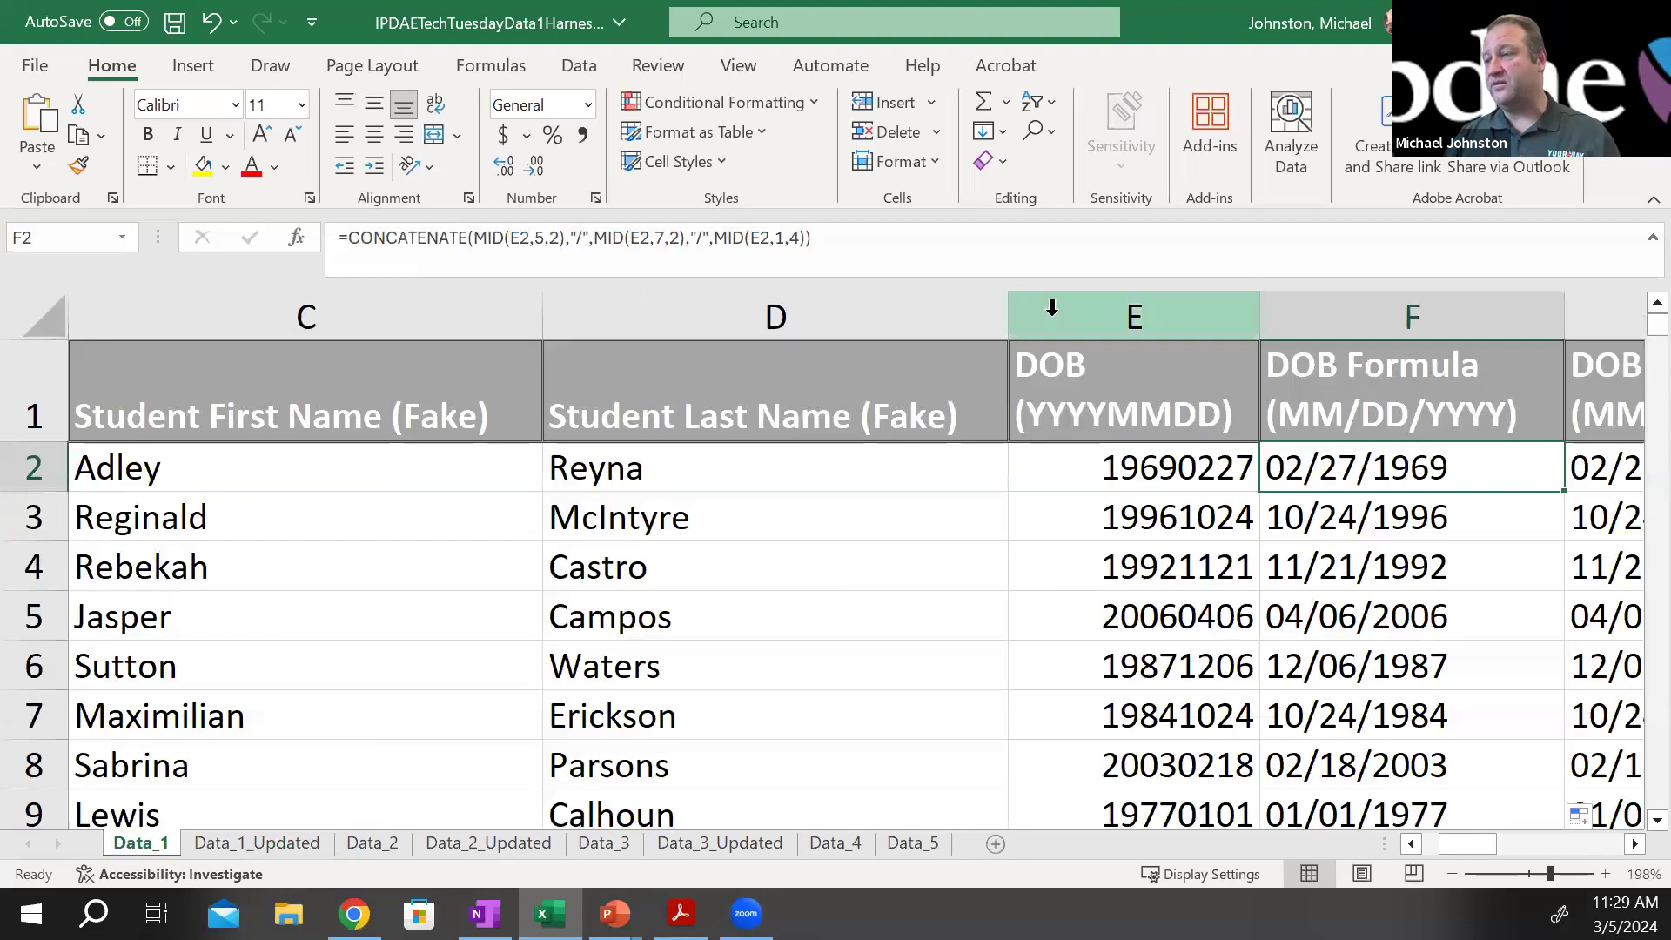
mouse_move(1549, 874)
left_mouse_down()
mouse_move(1491, 875)
mouse_move(1531, 874)
left_mouse_up()
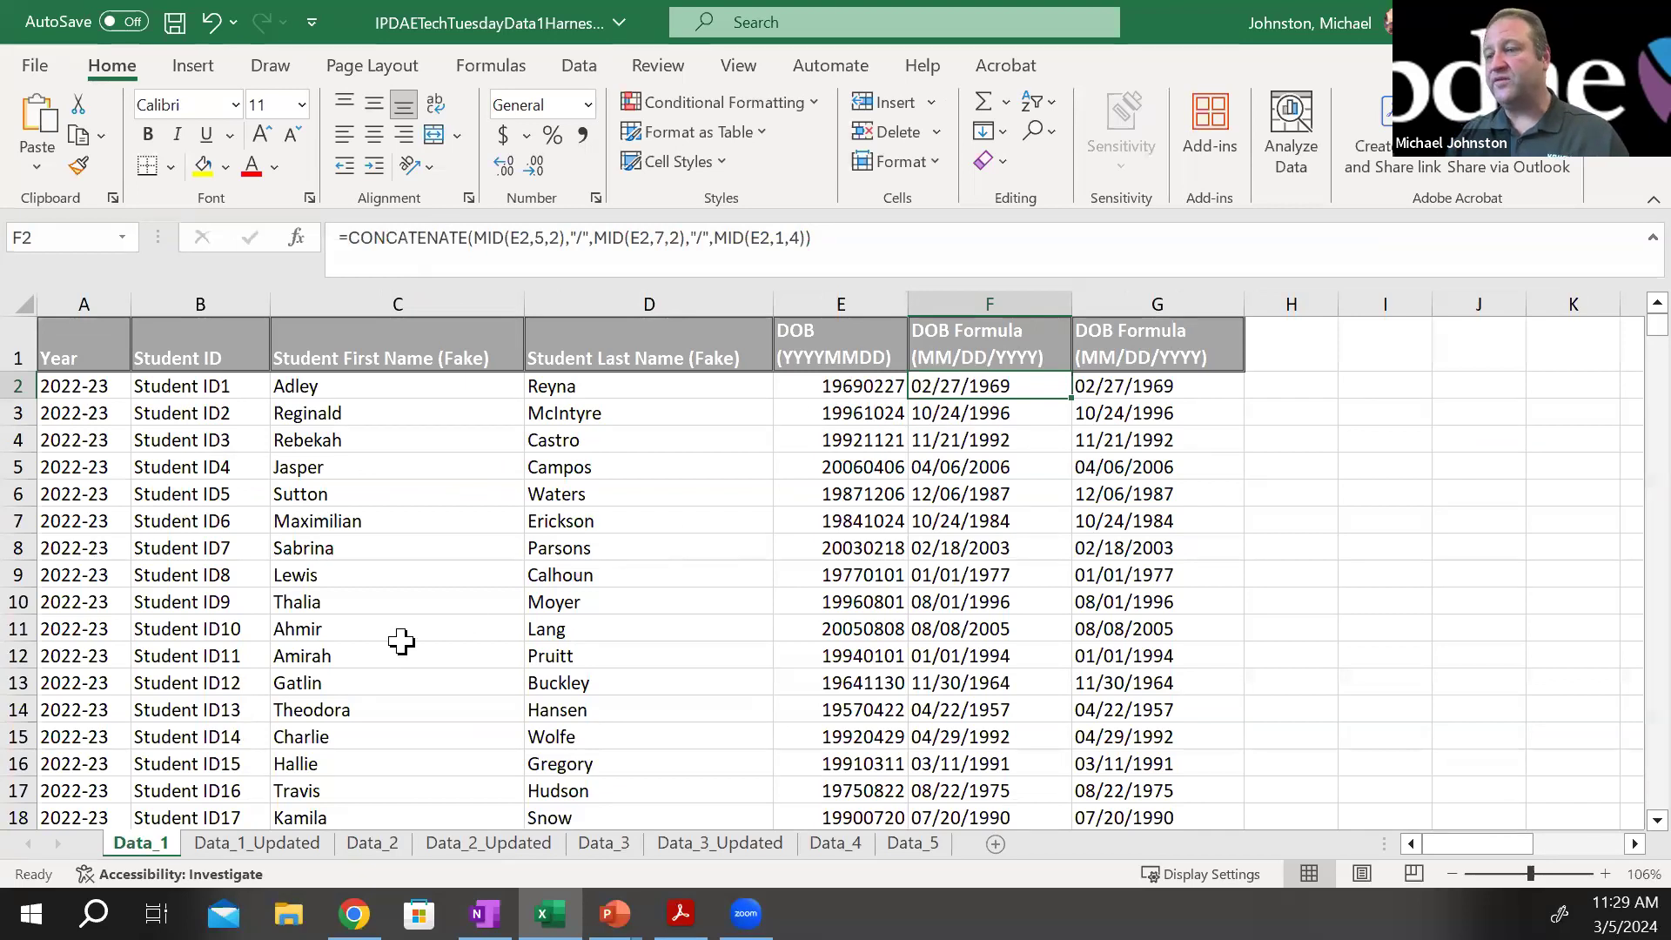
left_click(252, 842)
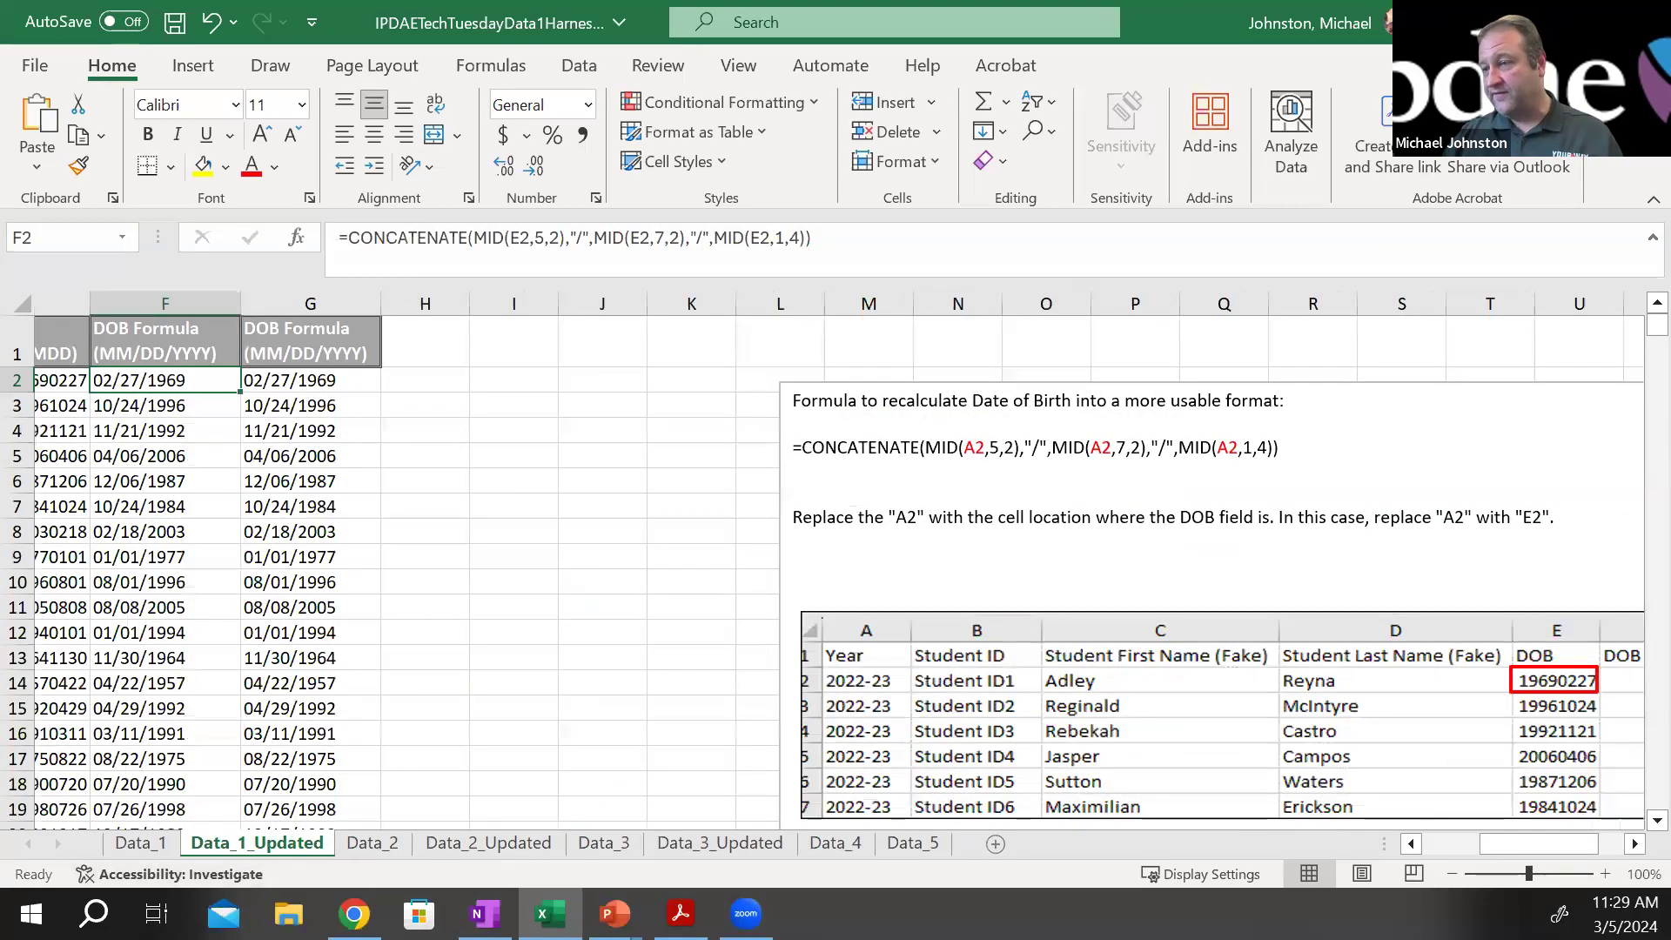
left_click_drag(1513, 851, 1457, 851)
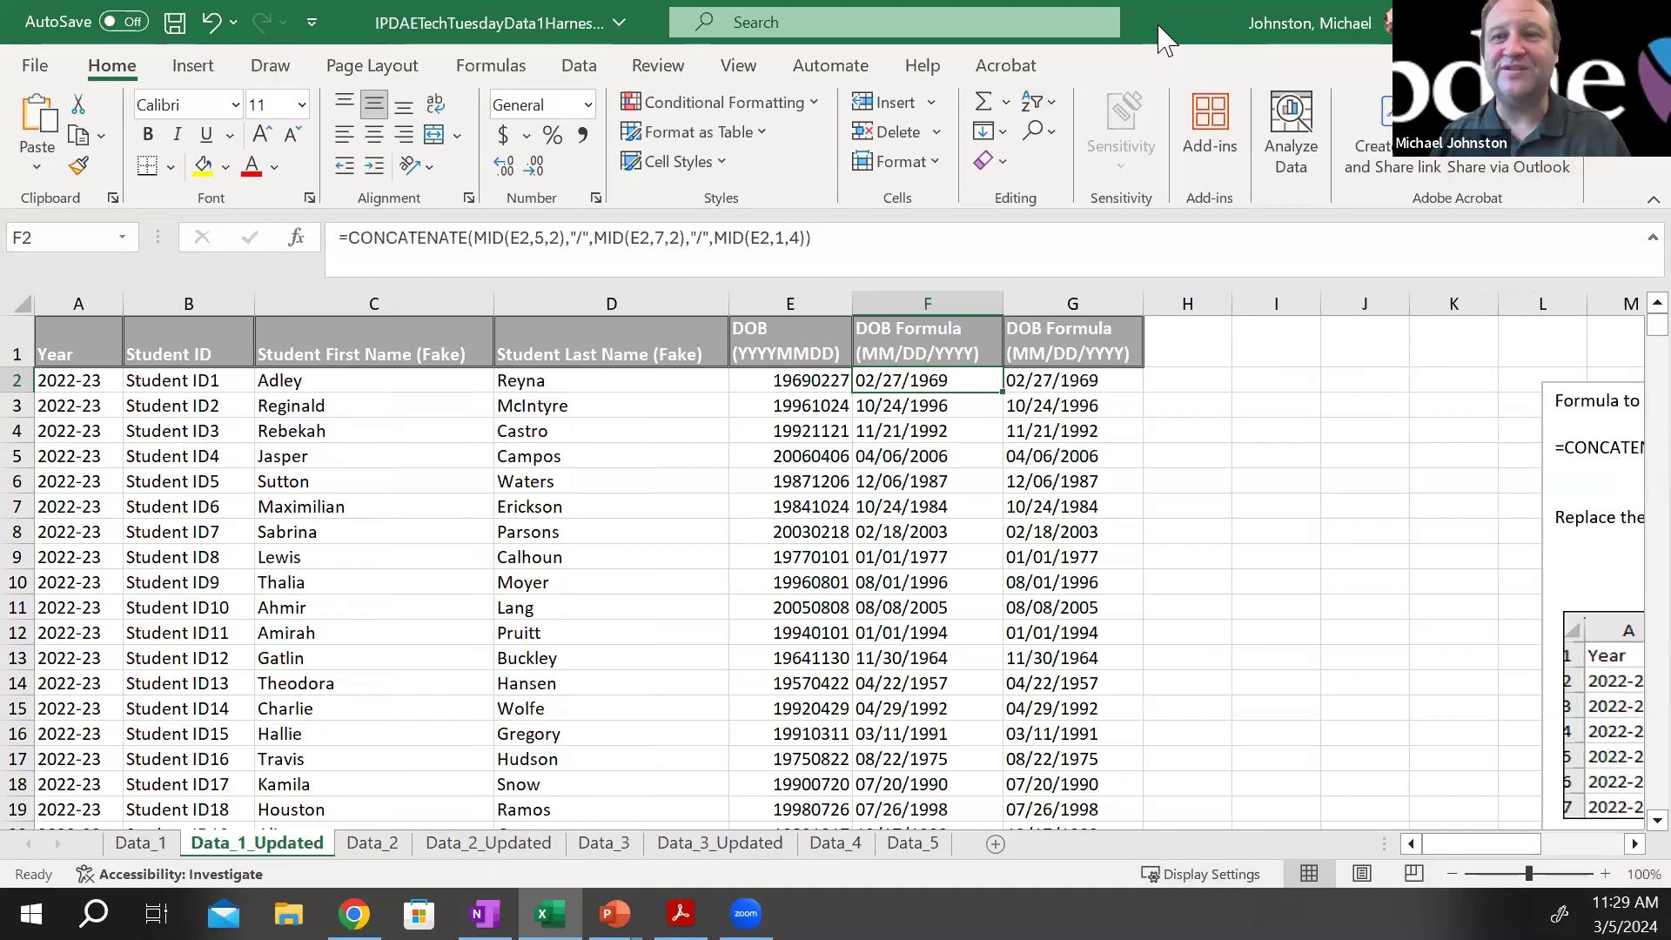
Switch to the PowerPoint slide show and advance to the slide on the new date format and Age of a Student
key("alt+Tab")
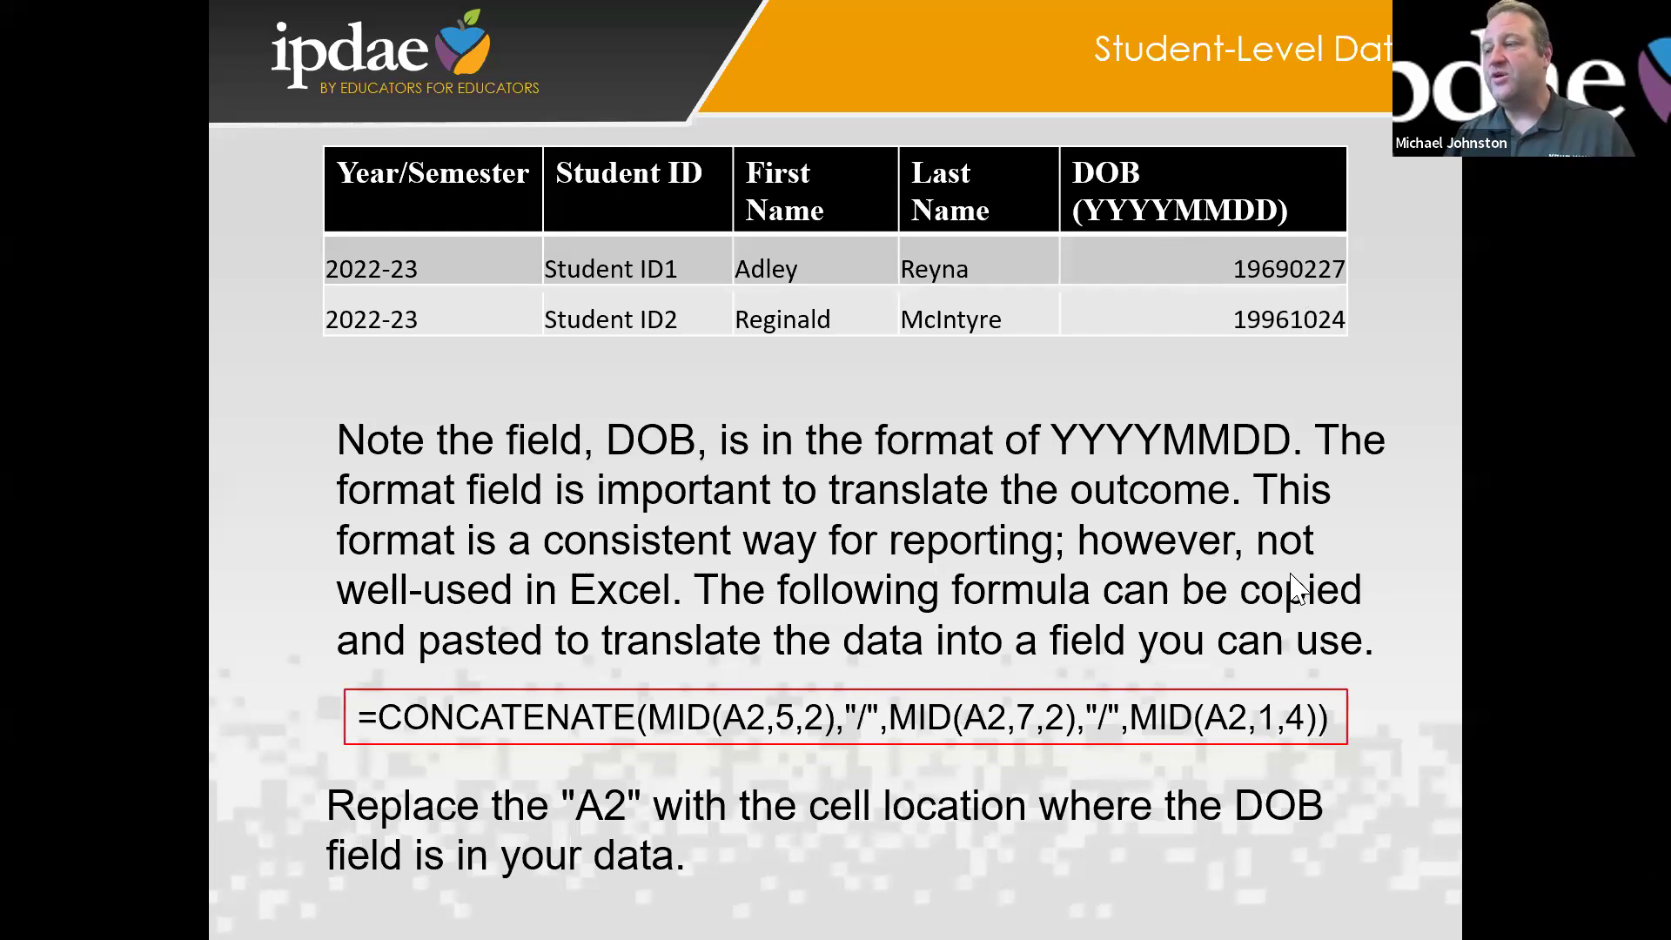
key("Right")
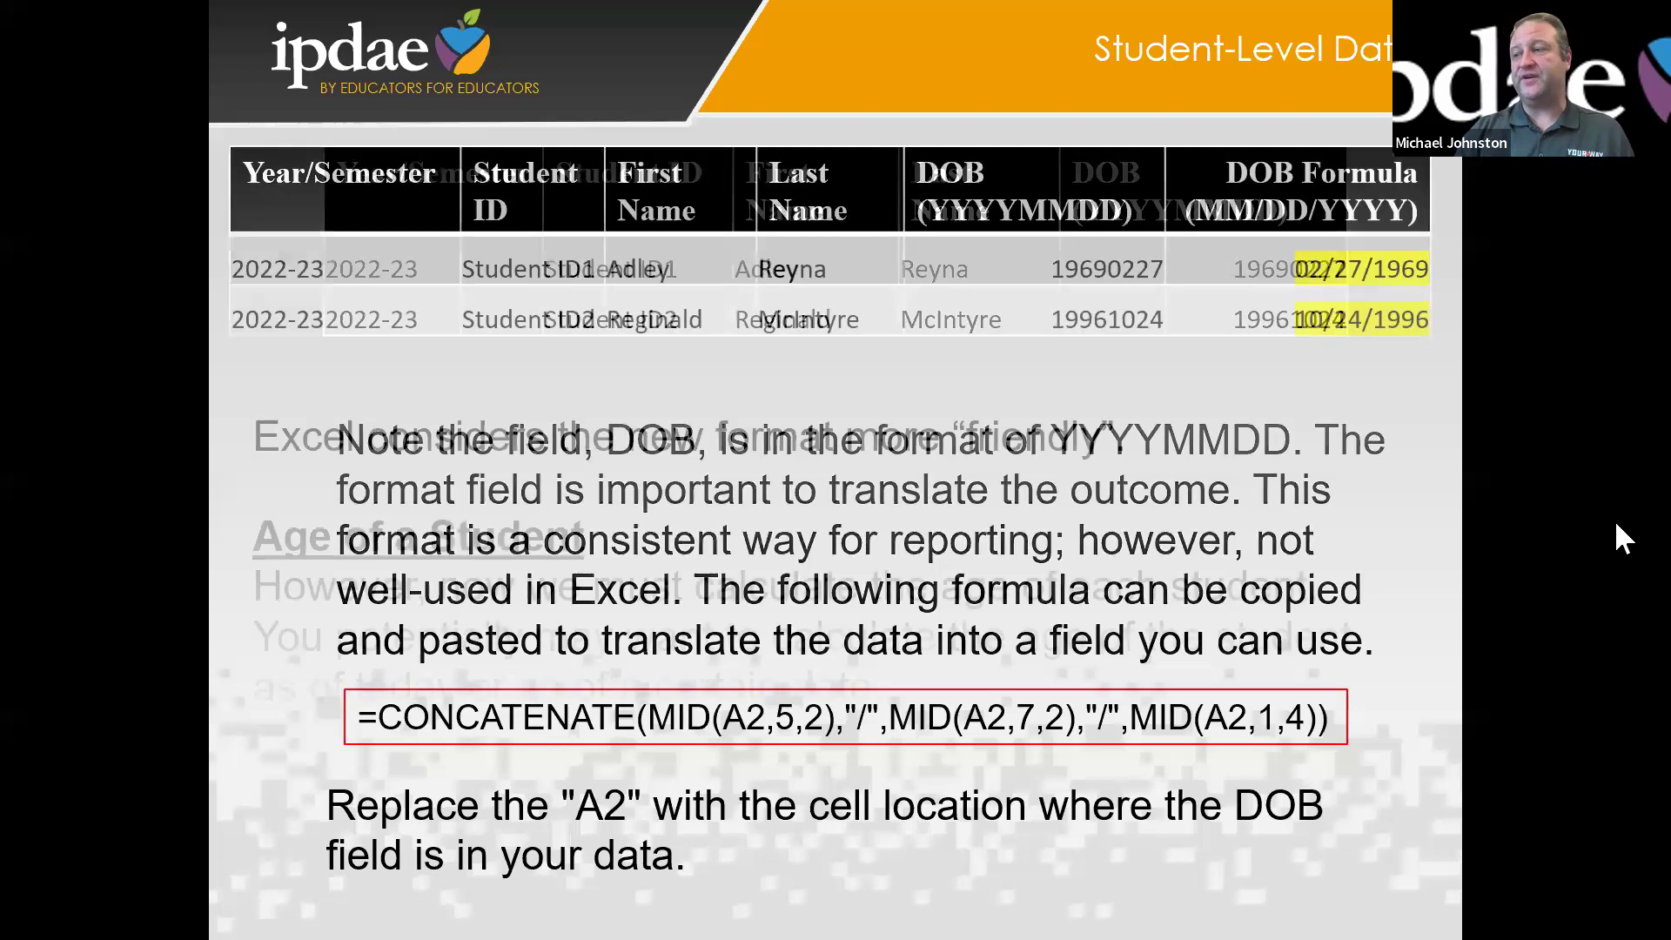
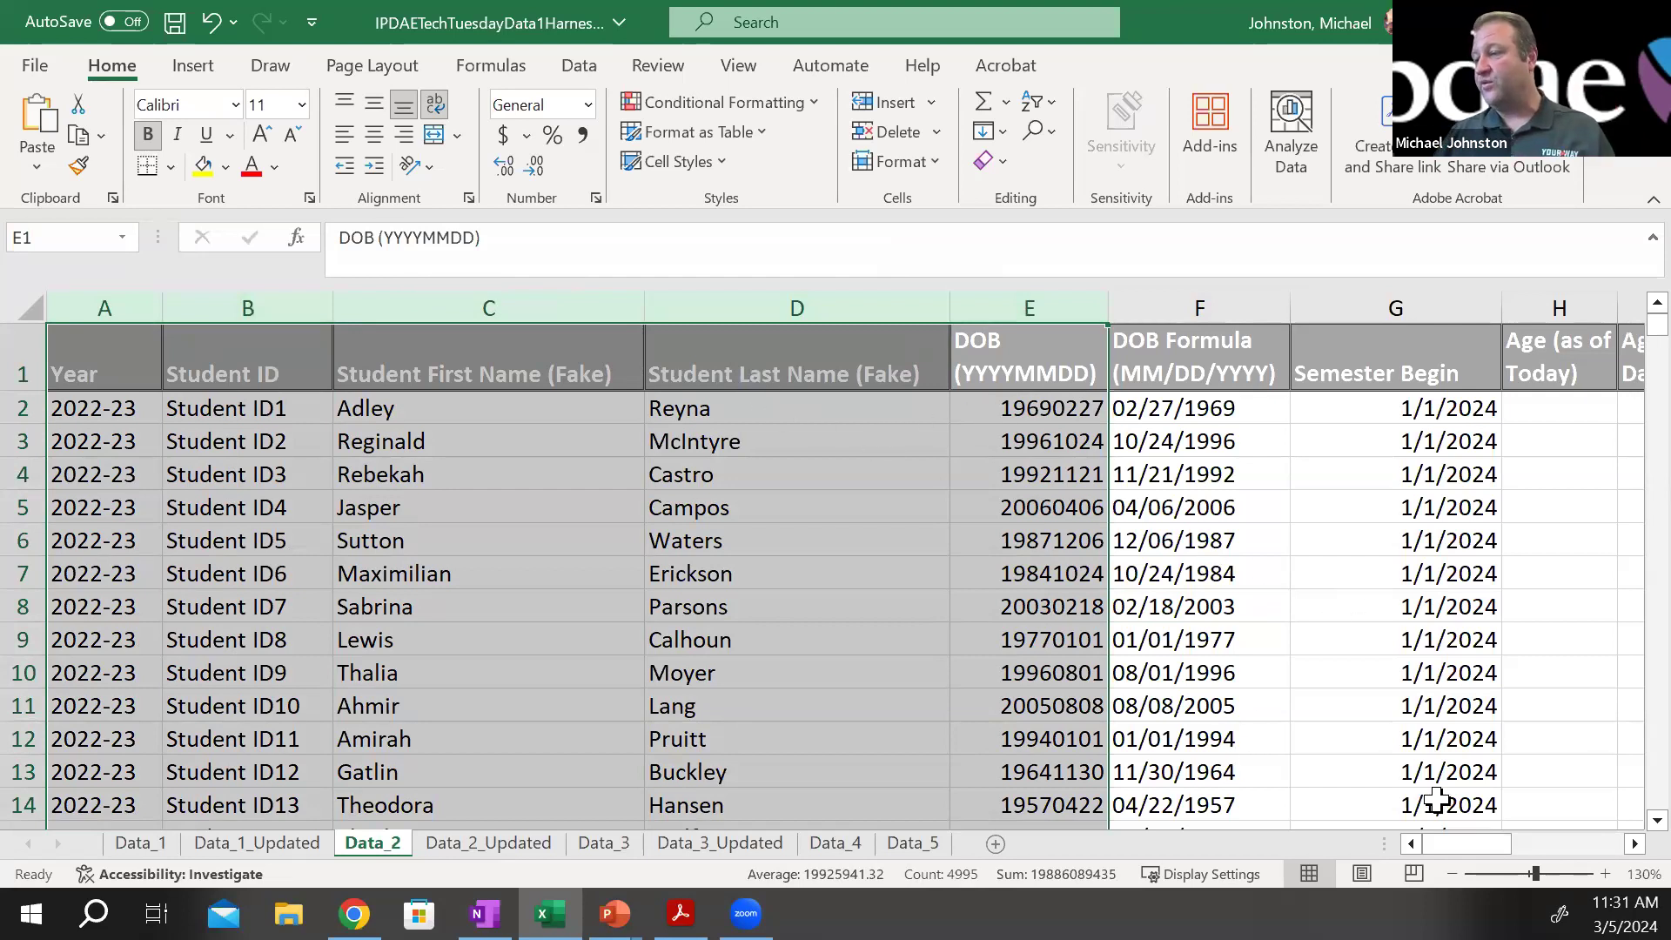
Examine the Semester Begin, Age (as of Today) and Age (as of a Date) columns on the Data_2 sheet
left_click_drag(1478, 846, 1501, 841)
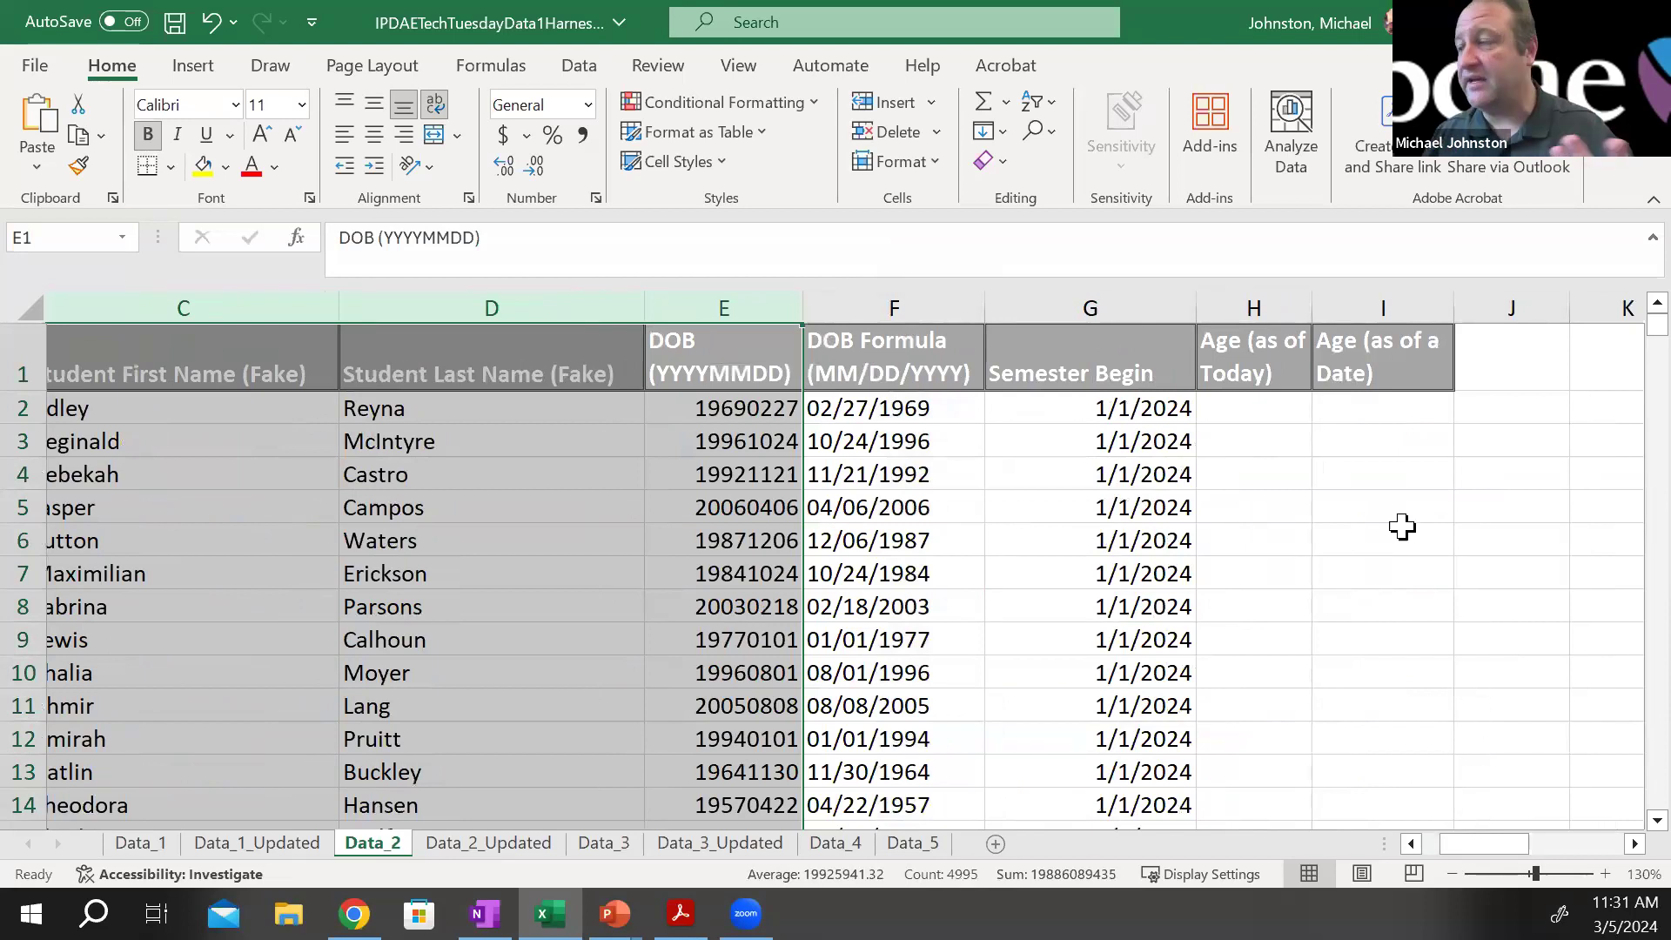
left_click(1117, 402)
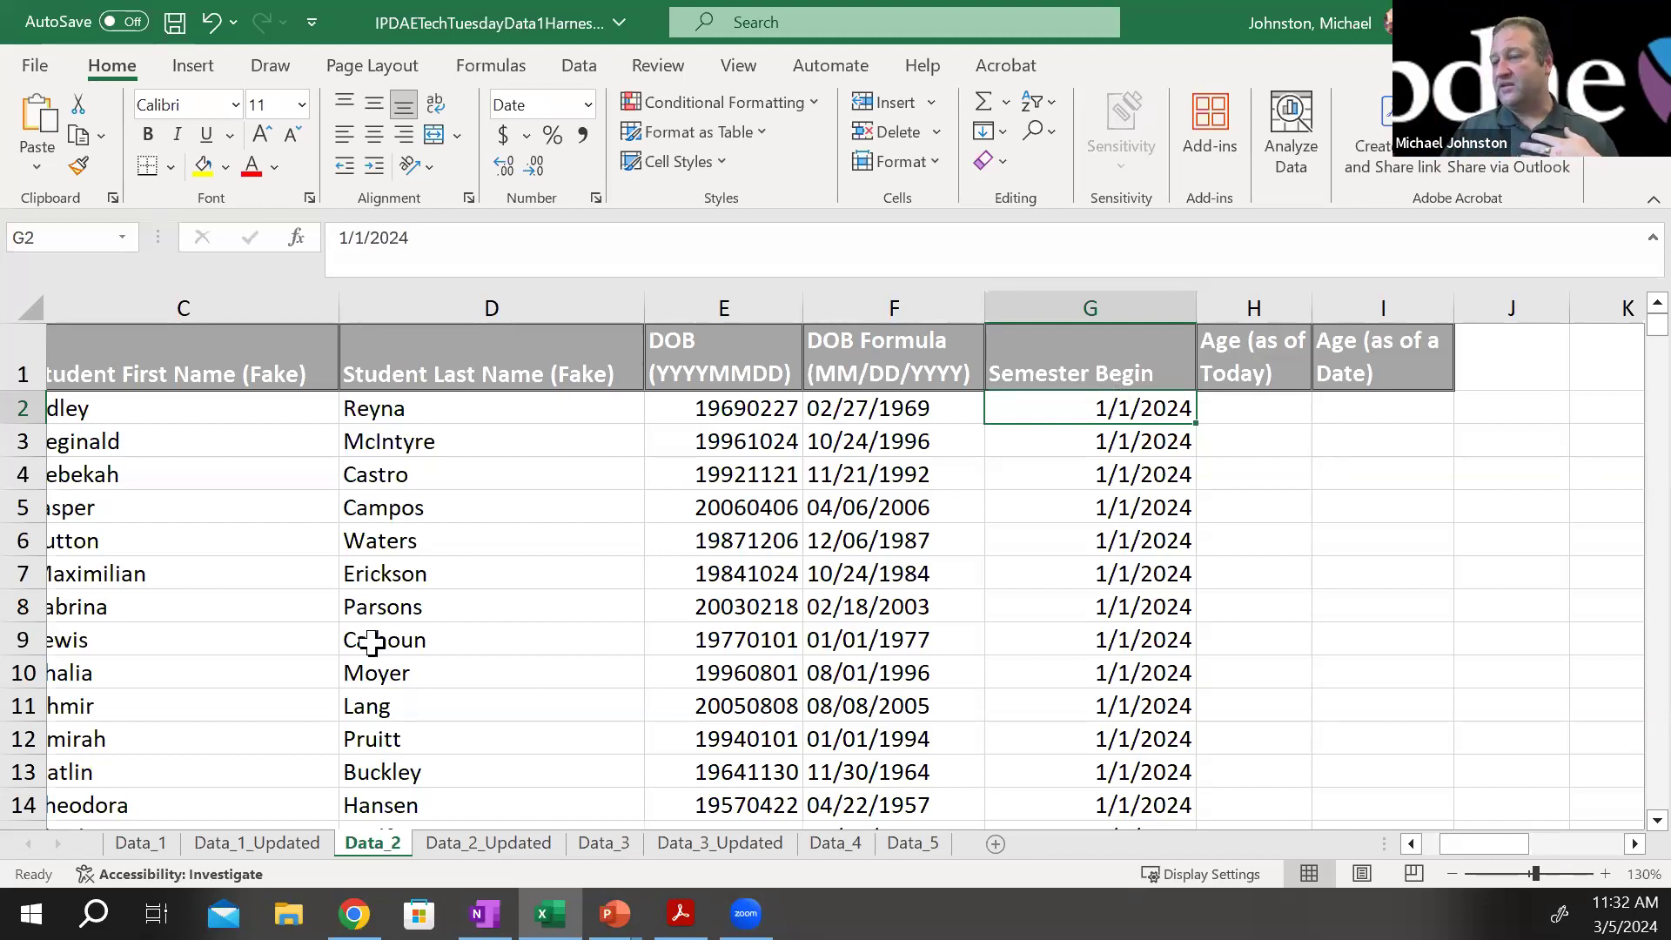
left_click(1251, 359)
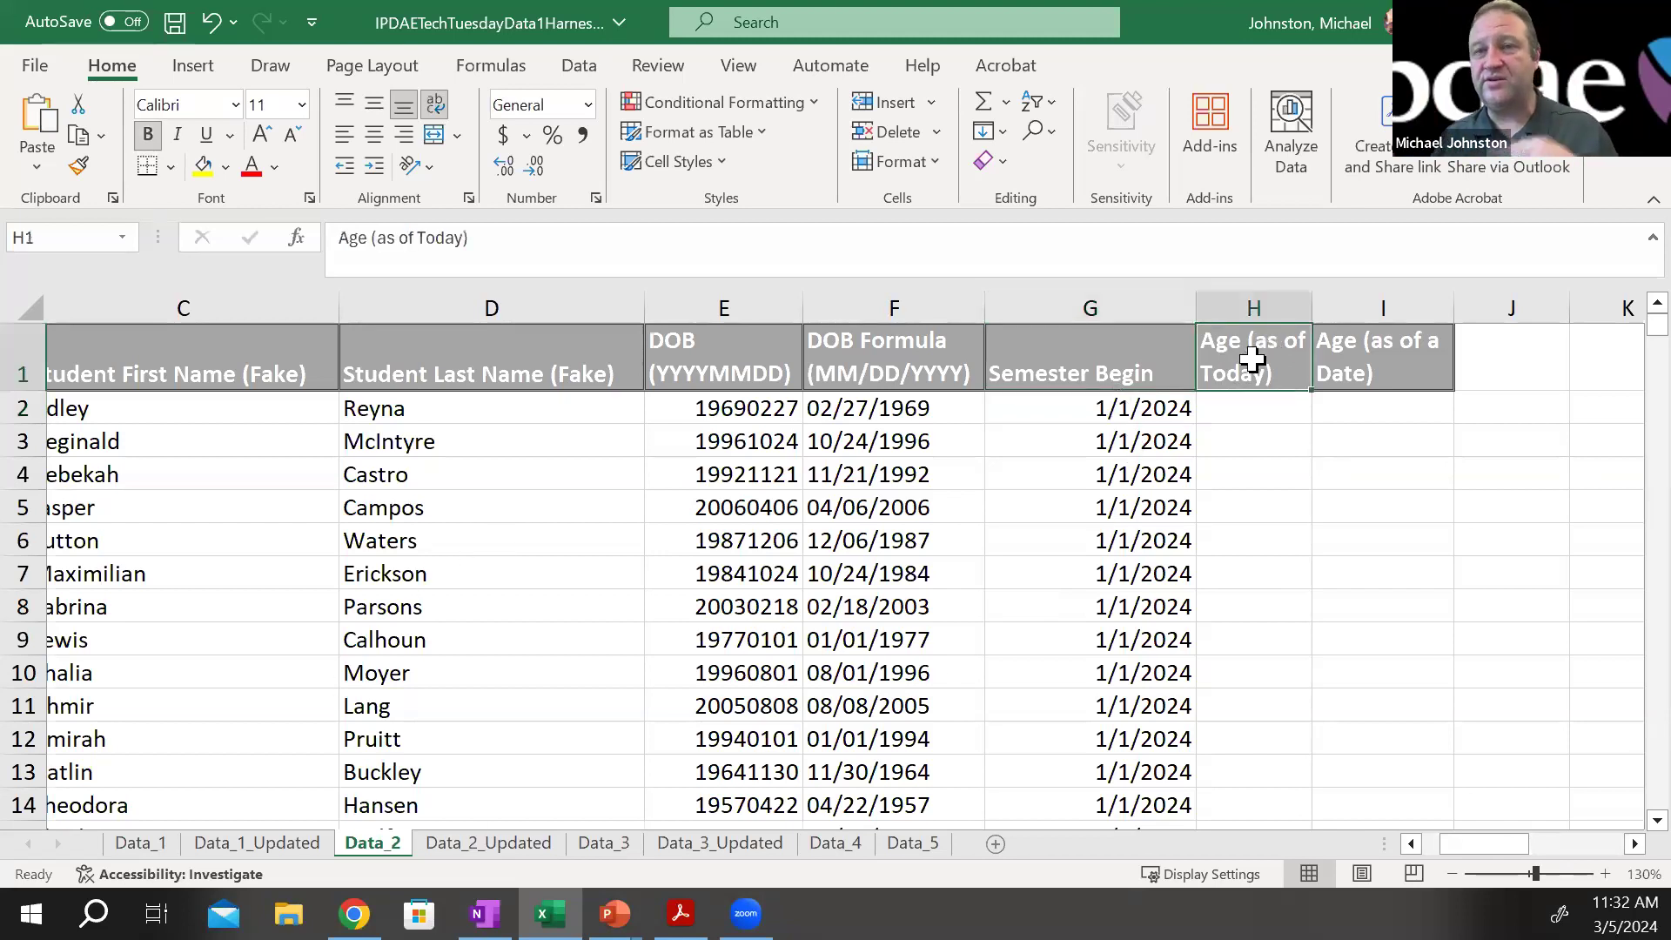
left_click(1399, 362)
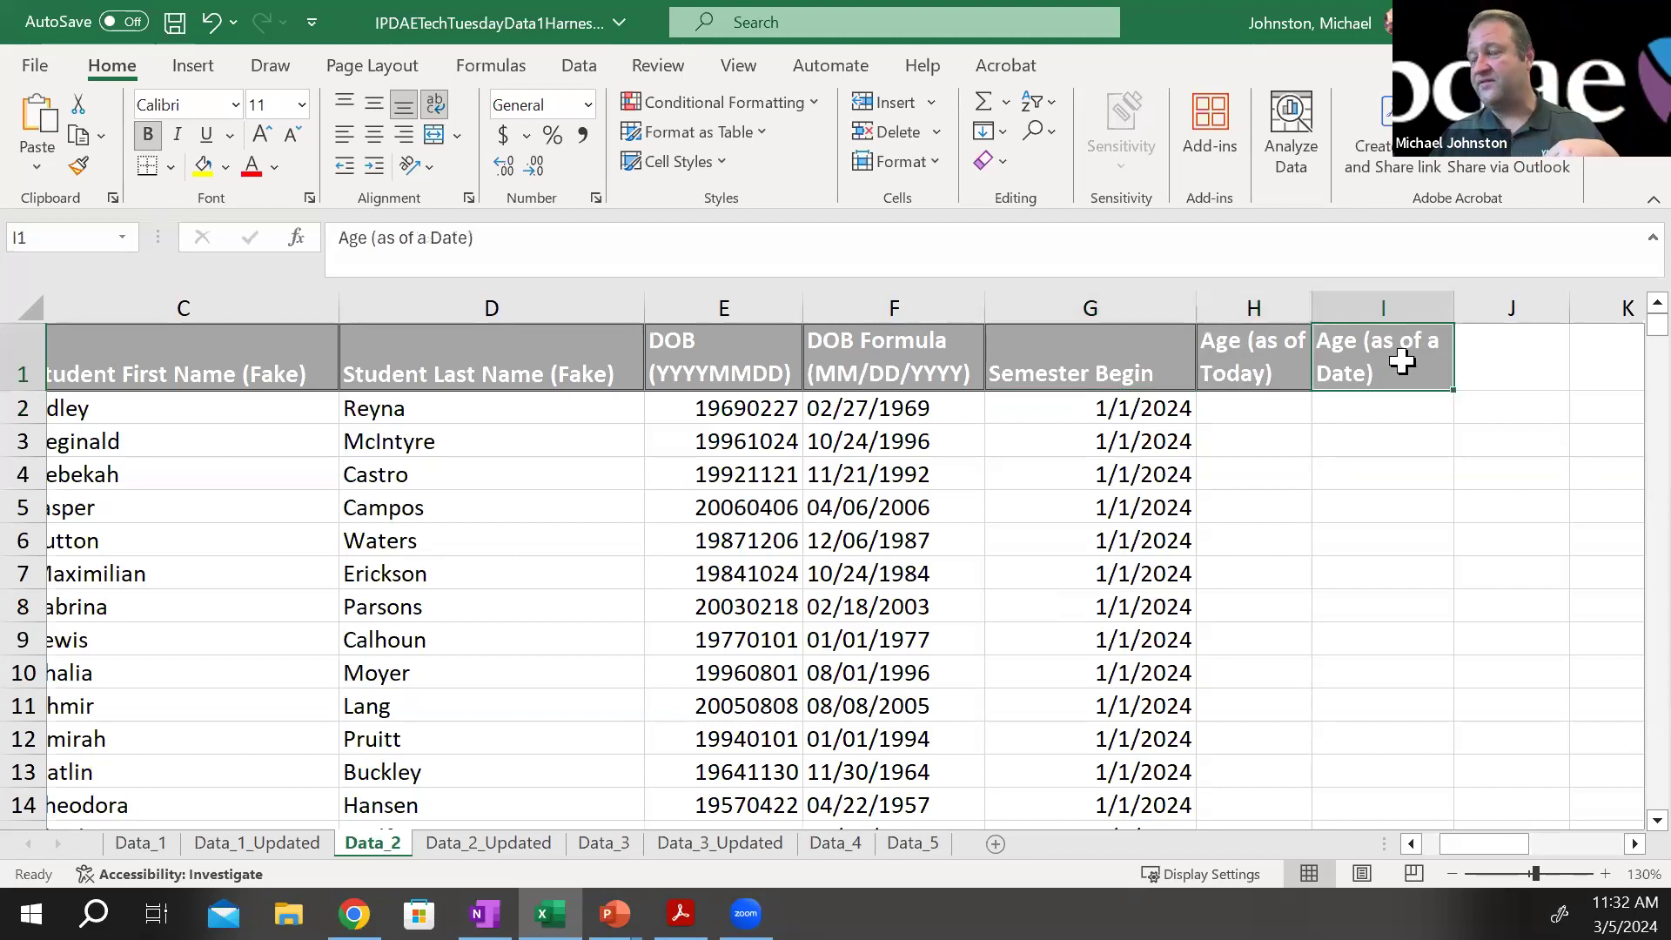
Open the Data_2_Updated sheet and compare the age formulas in cells H2 and I2
left_click(514, 844)
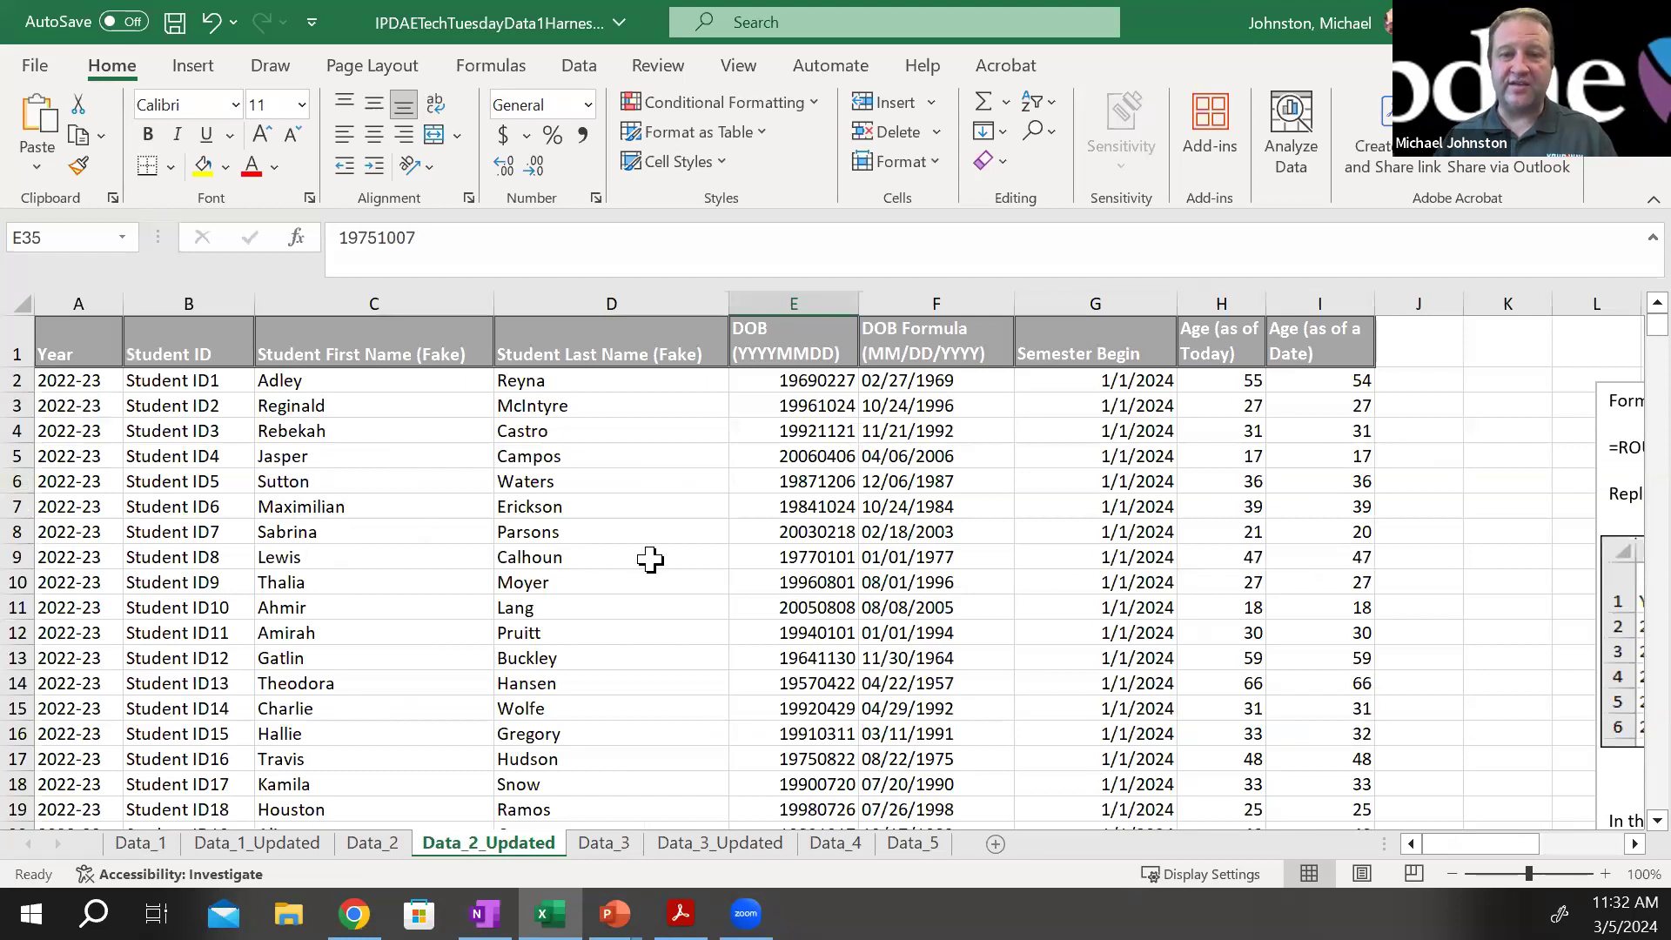
mouse_move(1490, 846)
left_mouse_down()
mouse_move(1539, 853)
mouse_move(1510, 851)
left_mouse_up()
left_click(844, 381)
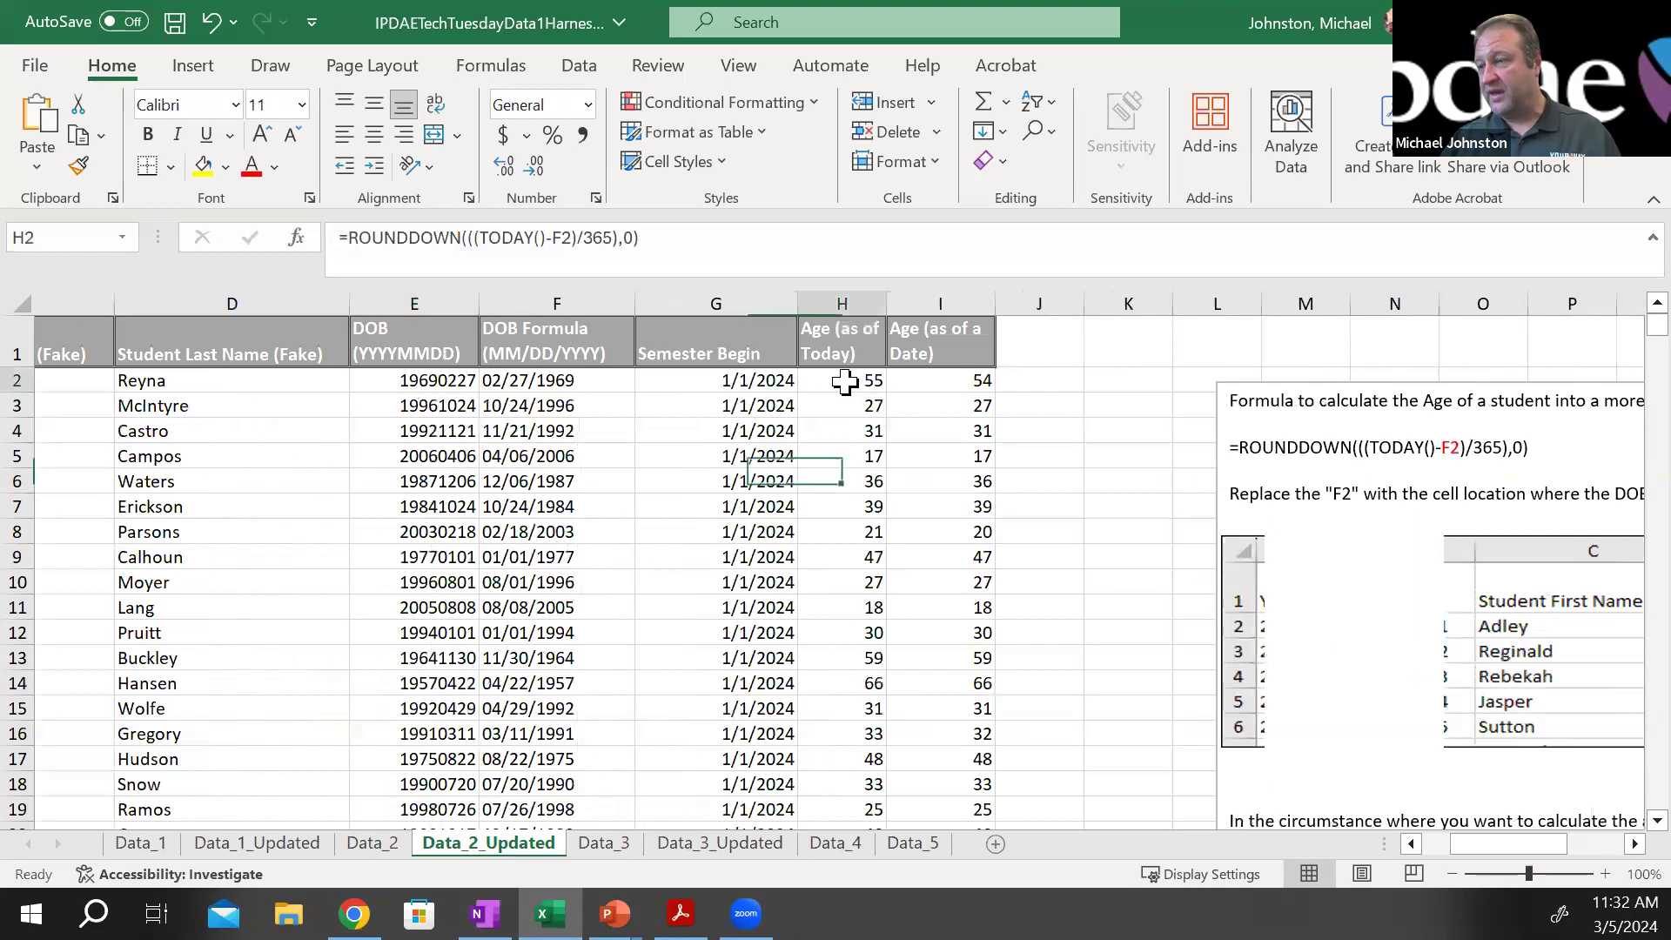
left_click(921, 381)
left_click(844, 383)
left_click(933, 381)
Copy the ROUNDDOWN formula text from cell H2 of Data_2_Updated and leave the cell unchanged
left_click(836, 383)
left_click_drag(640, 238, 317, 246)
right_click(378, 241)
left_click(431, 298)
key("Escape")
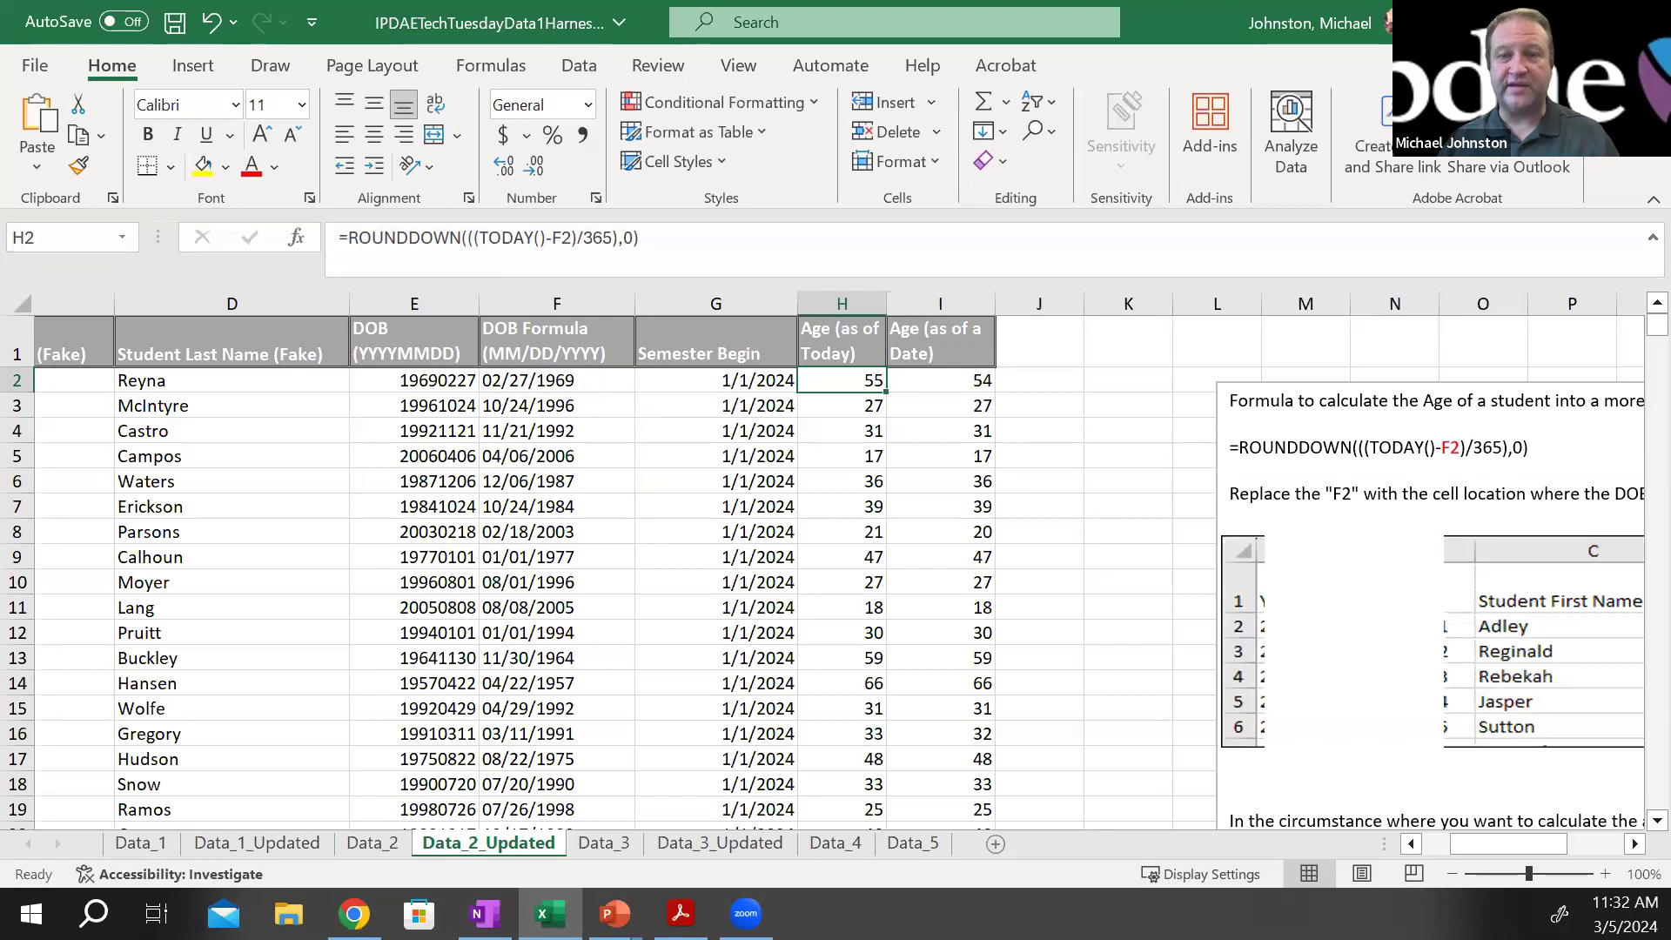
Switch to the PowerPoint presentation for the age formula, and return to the Data_2 sheet in Excel
key("alt+Tab")
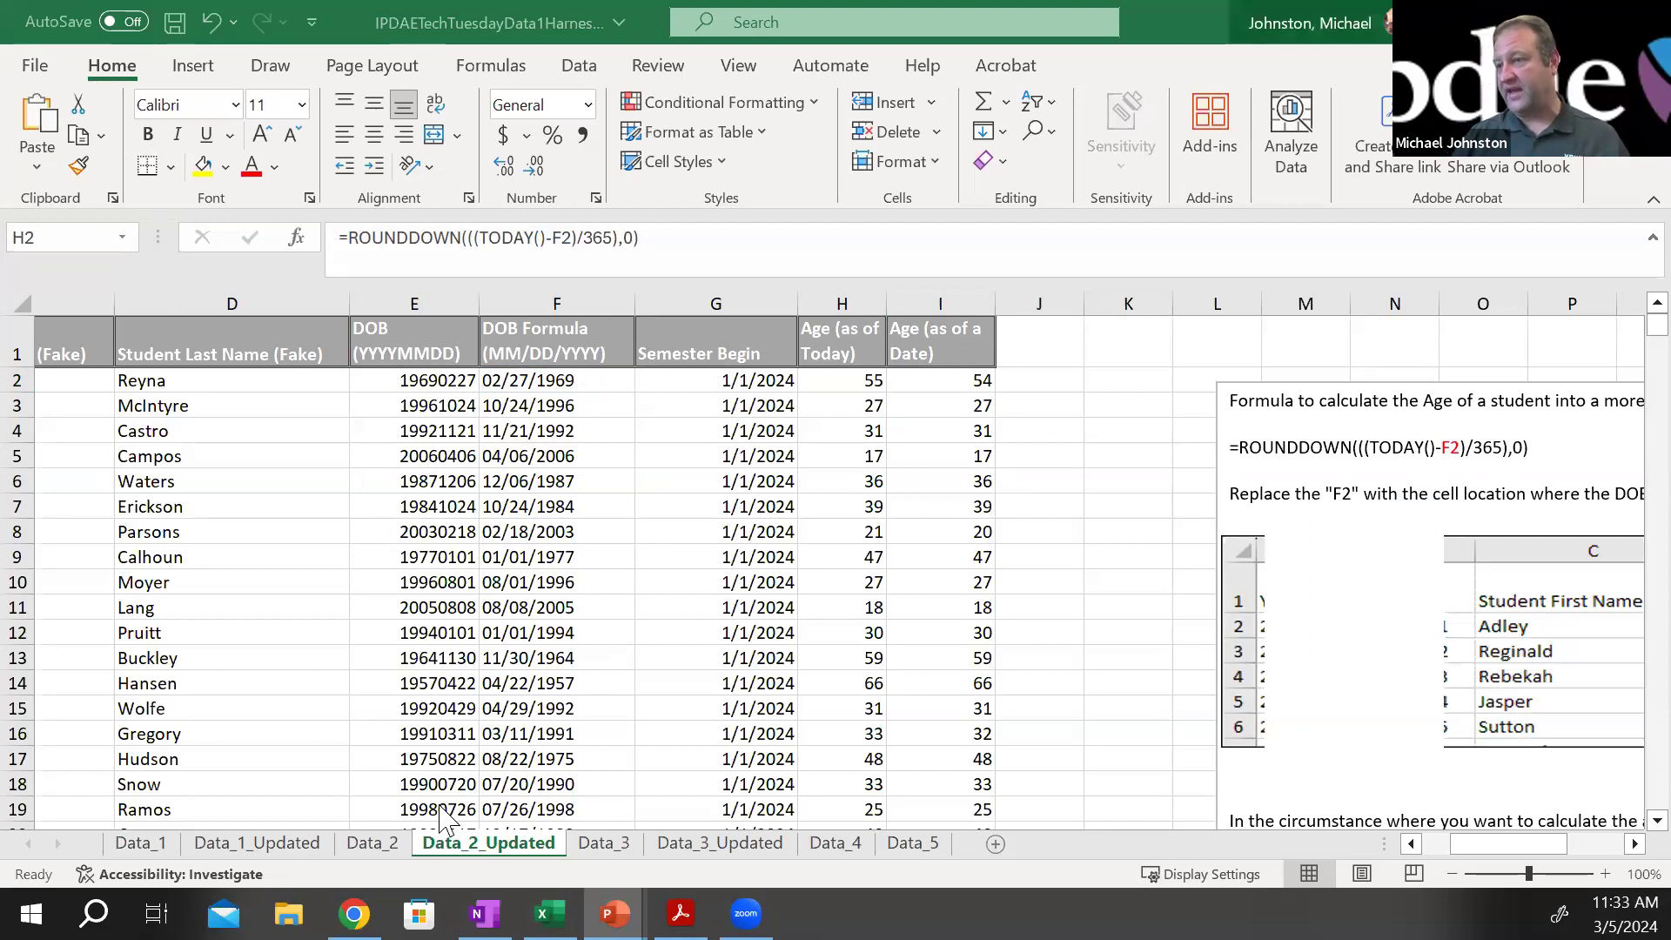
left_click(374, 842)
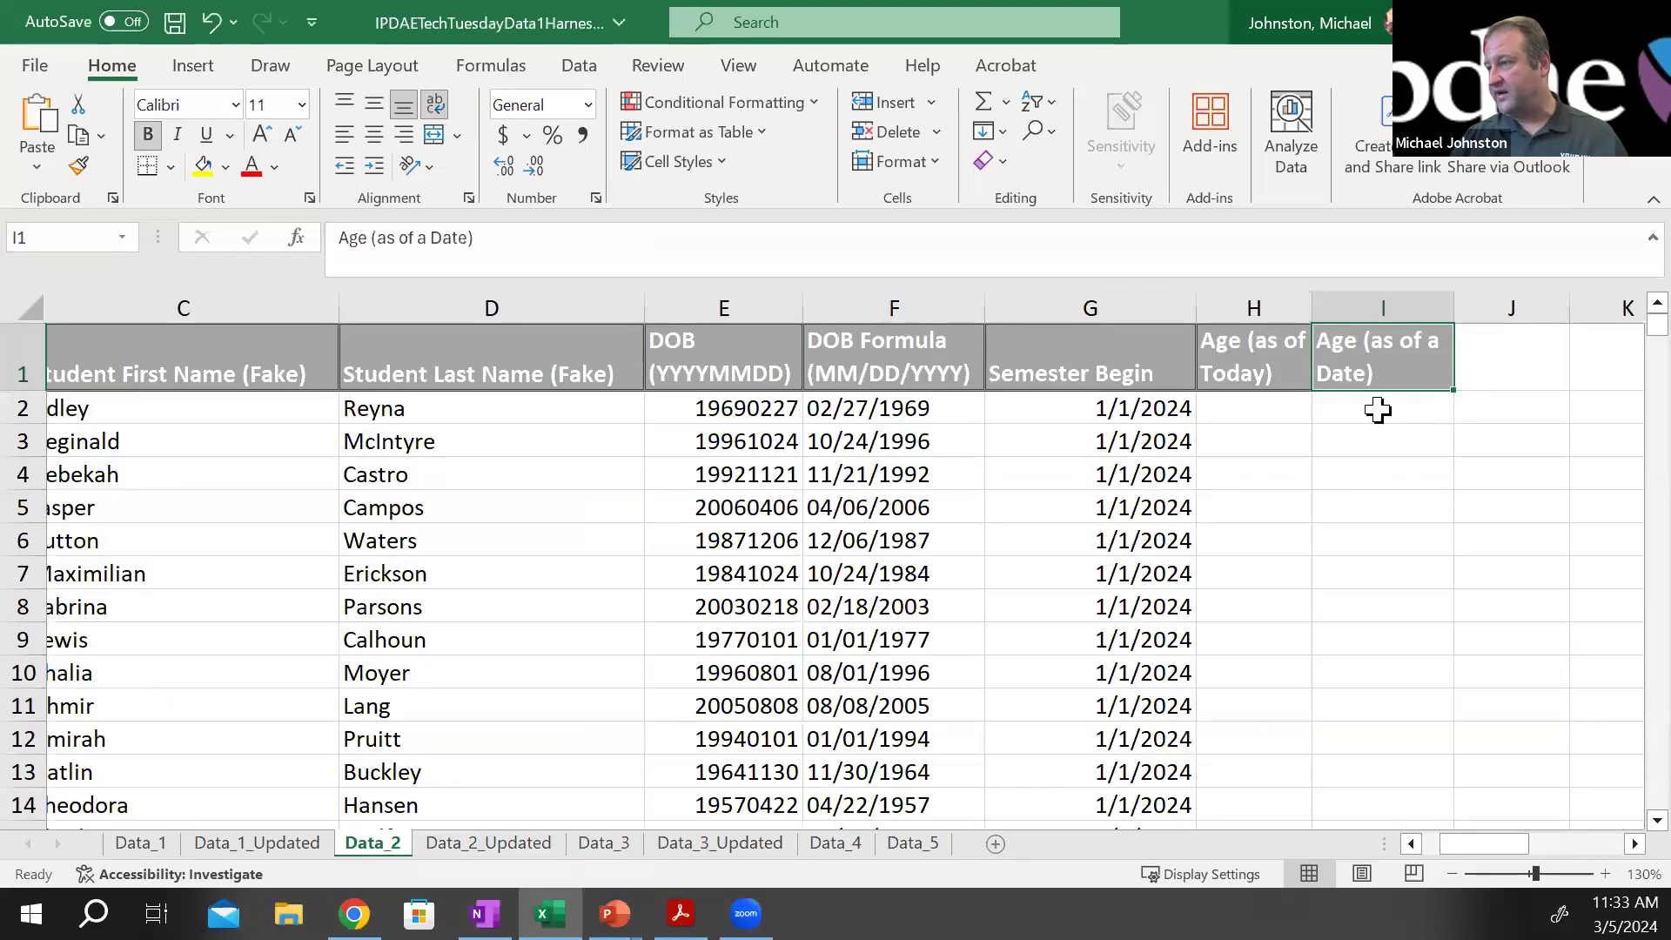
Try to paste the copied age formula directly onto cell H2 of Data_2, and undo the paste
left_click(1253, 410)
key("ctrl+v")
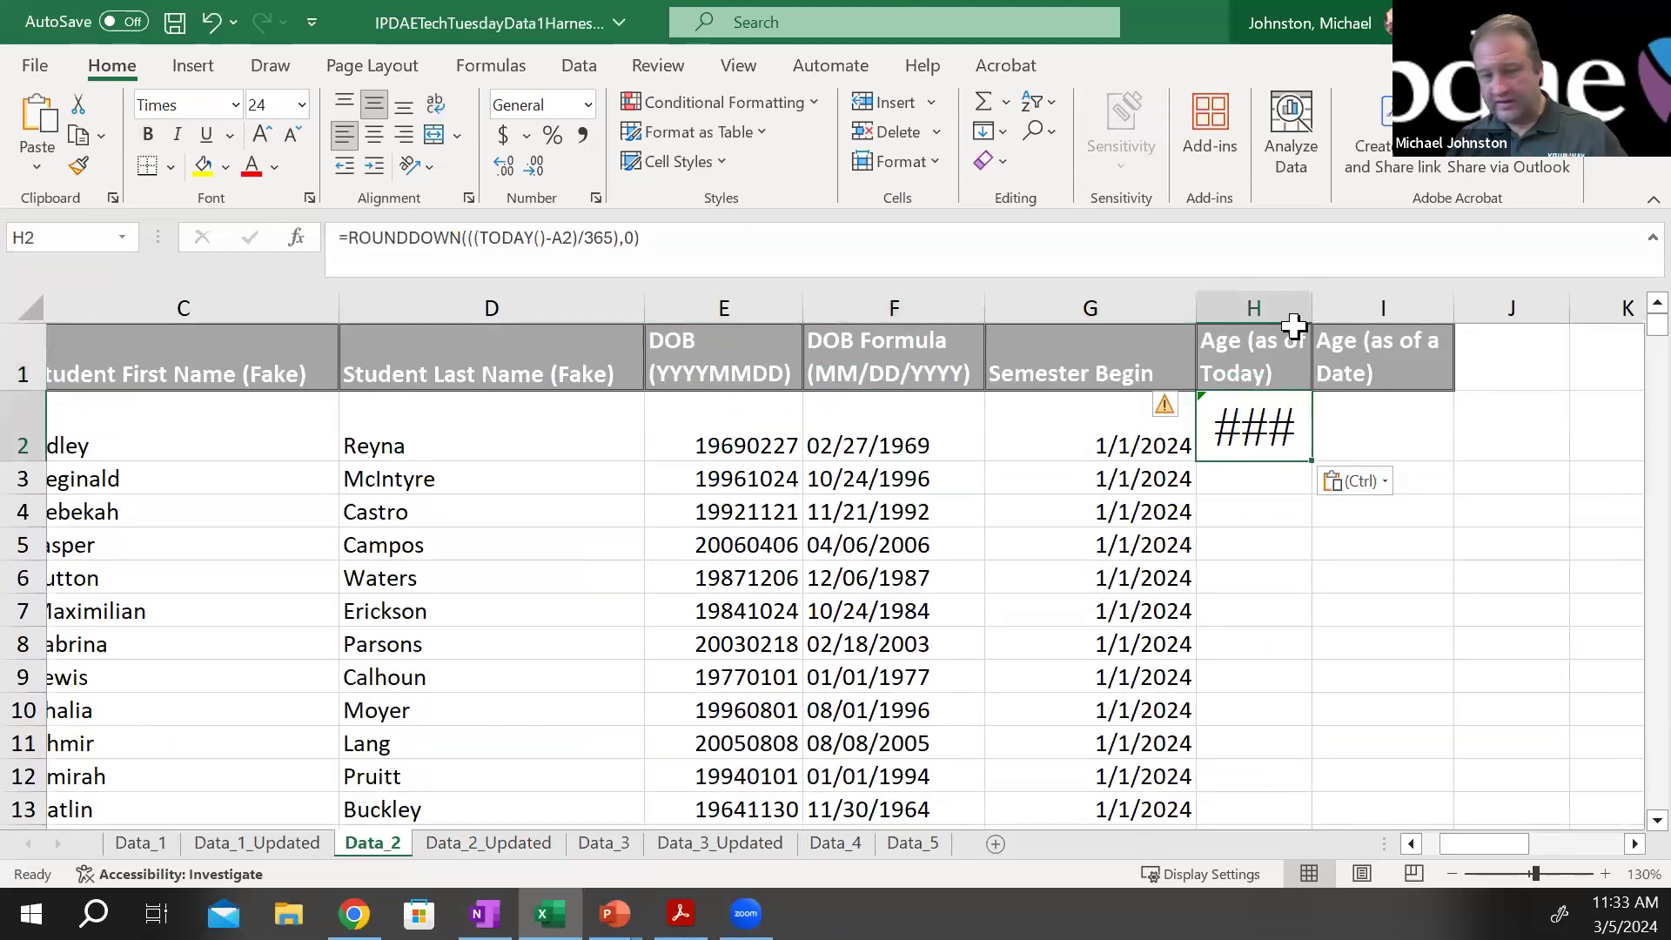
key("ctrl+z")
right_click(1265, 403)
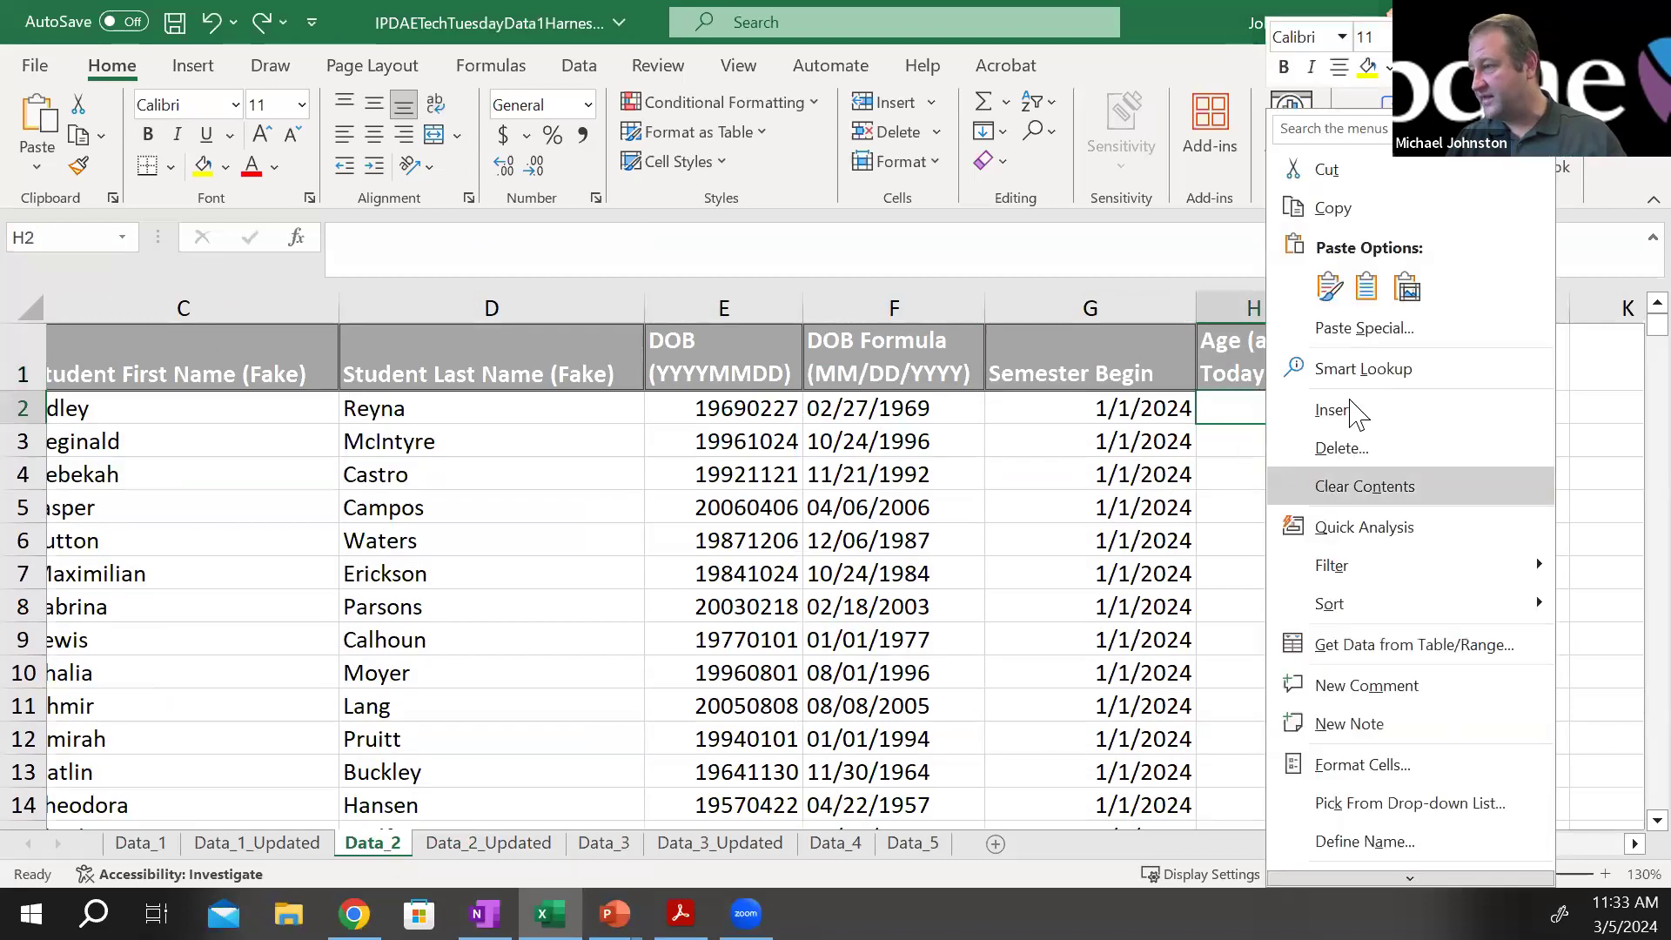
key("Escape")
Paste the age formula as text into H2 and point it to F2, giving =ROUNDDOWN(((TODAY()-F2)/365),0)
left_click(850, 262)
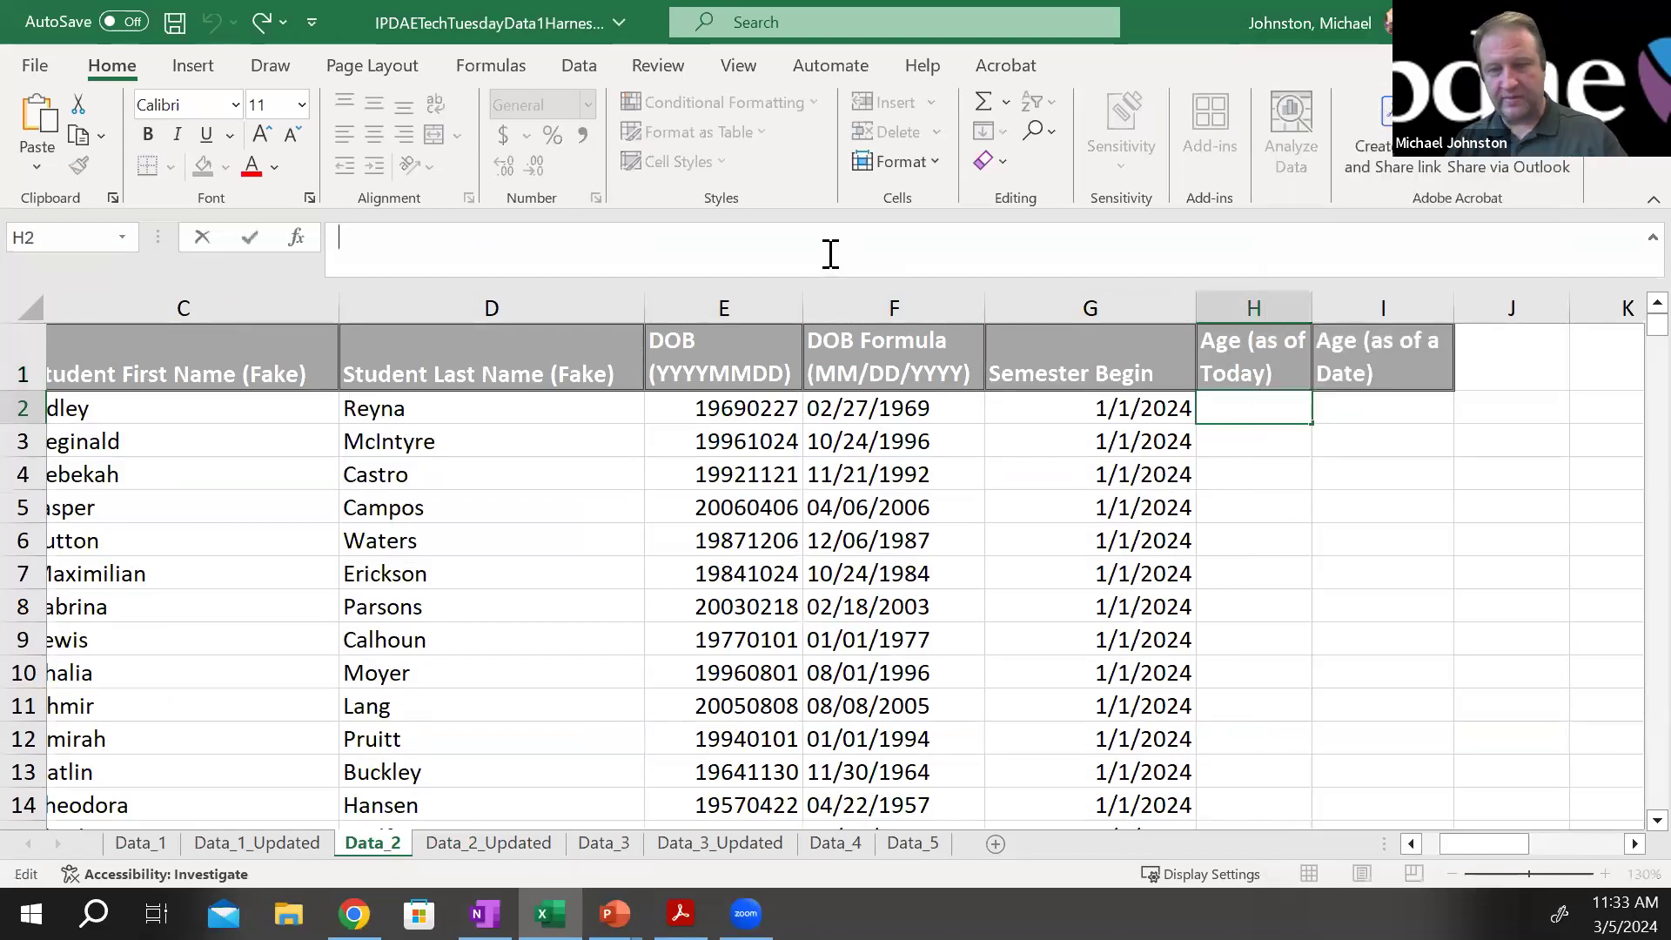
key("ctrl+v")
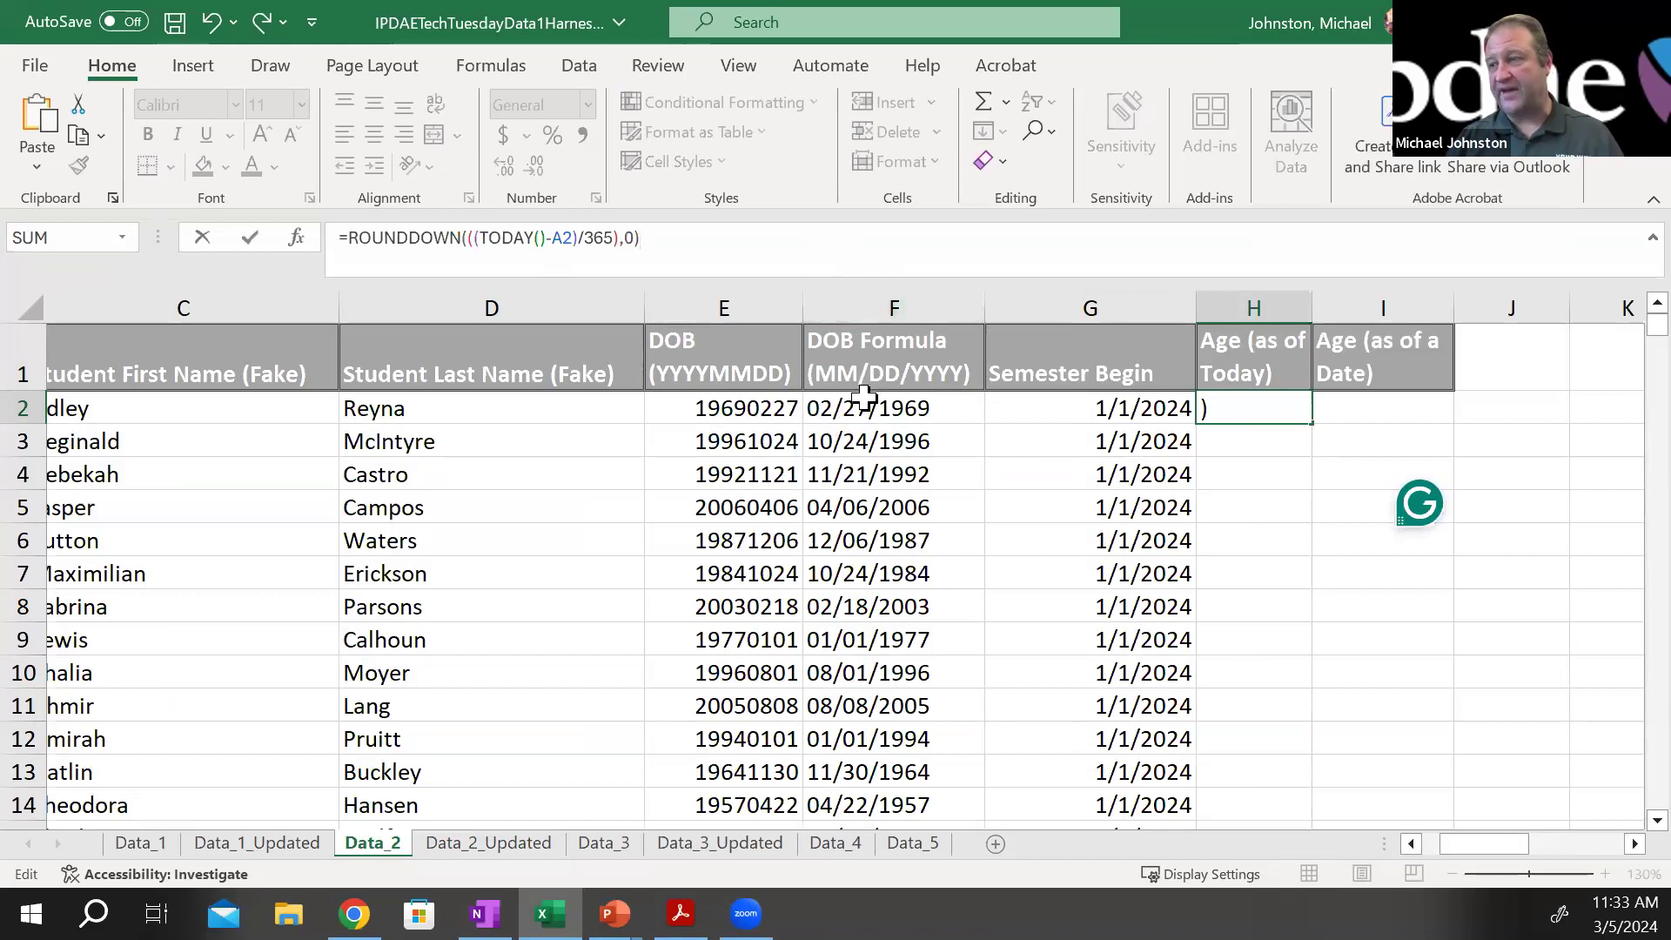
key("Left")
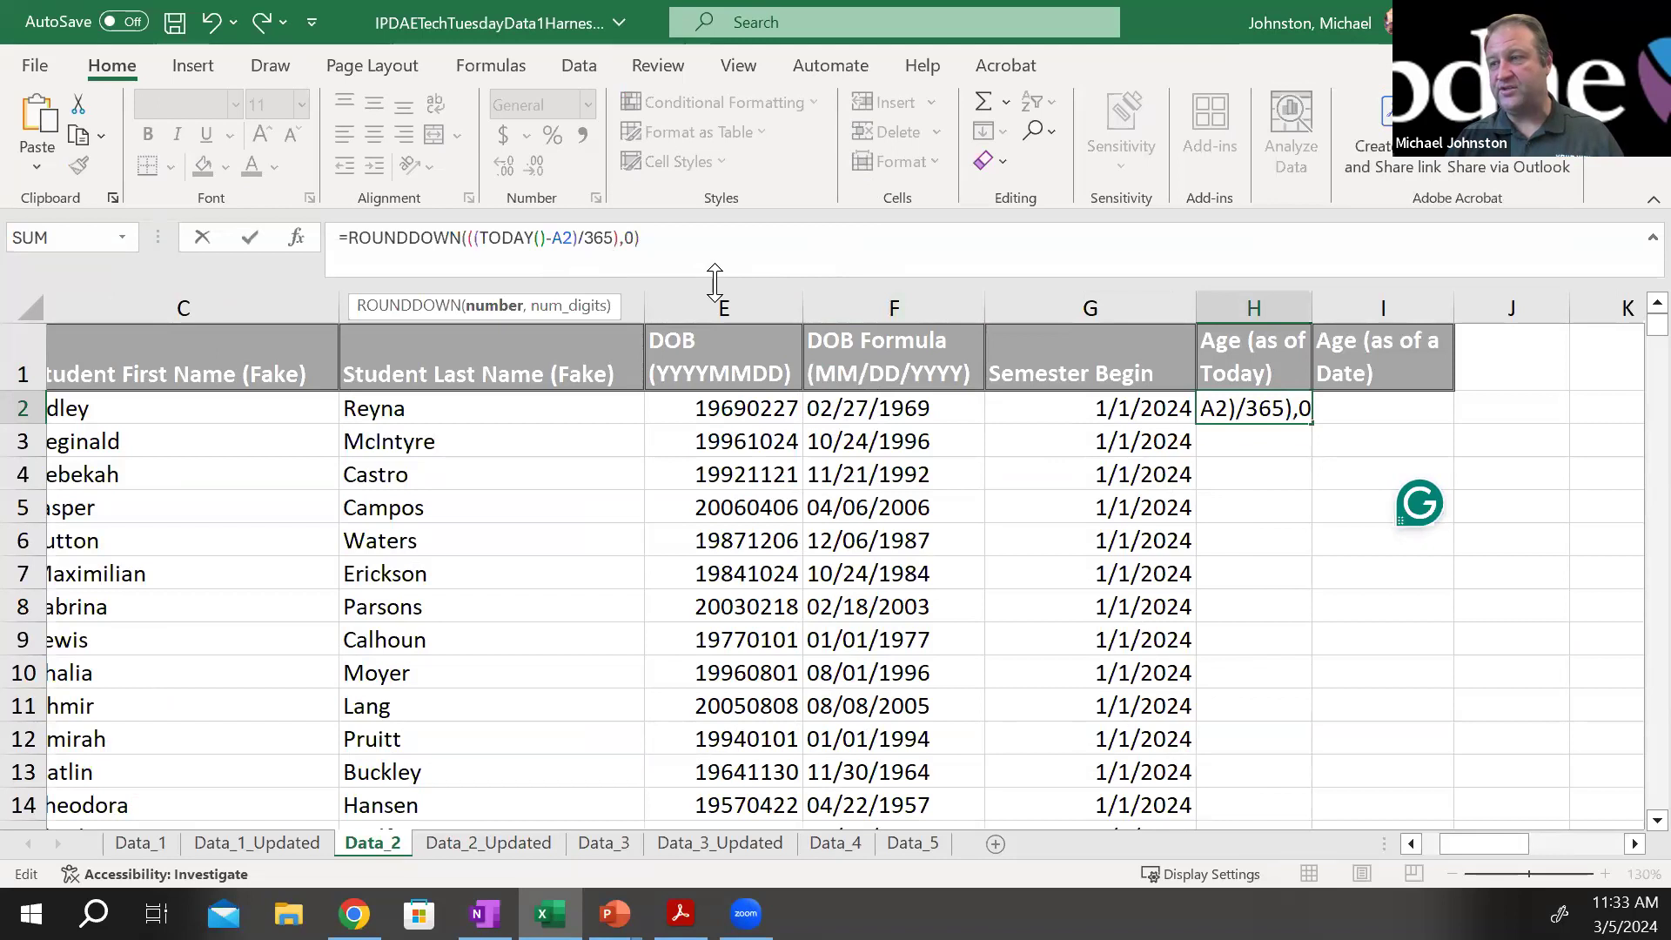
key("BackSpace")
type("F")
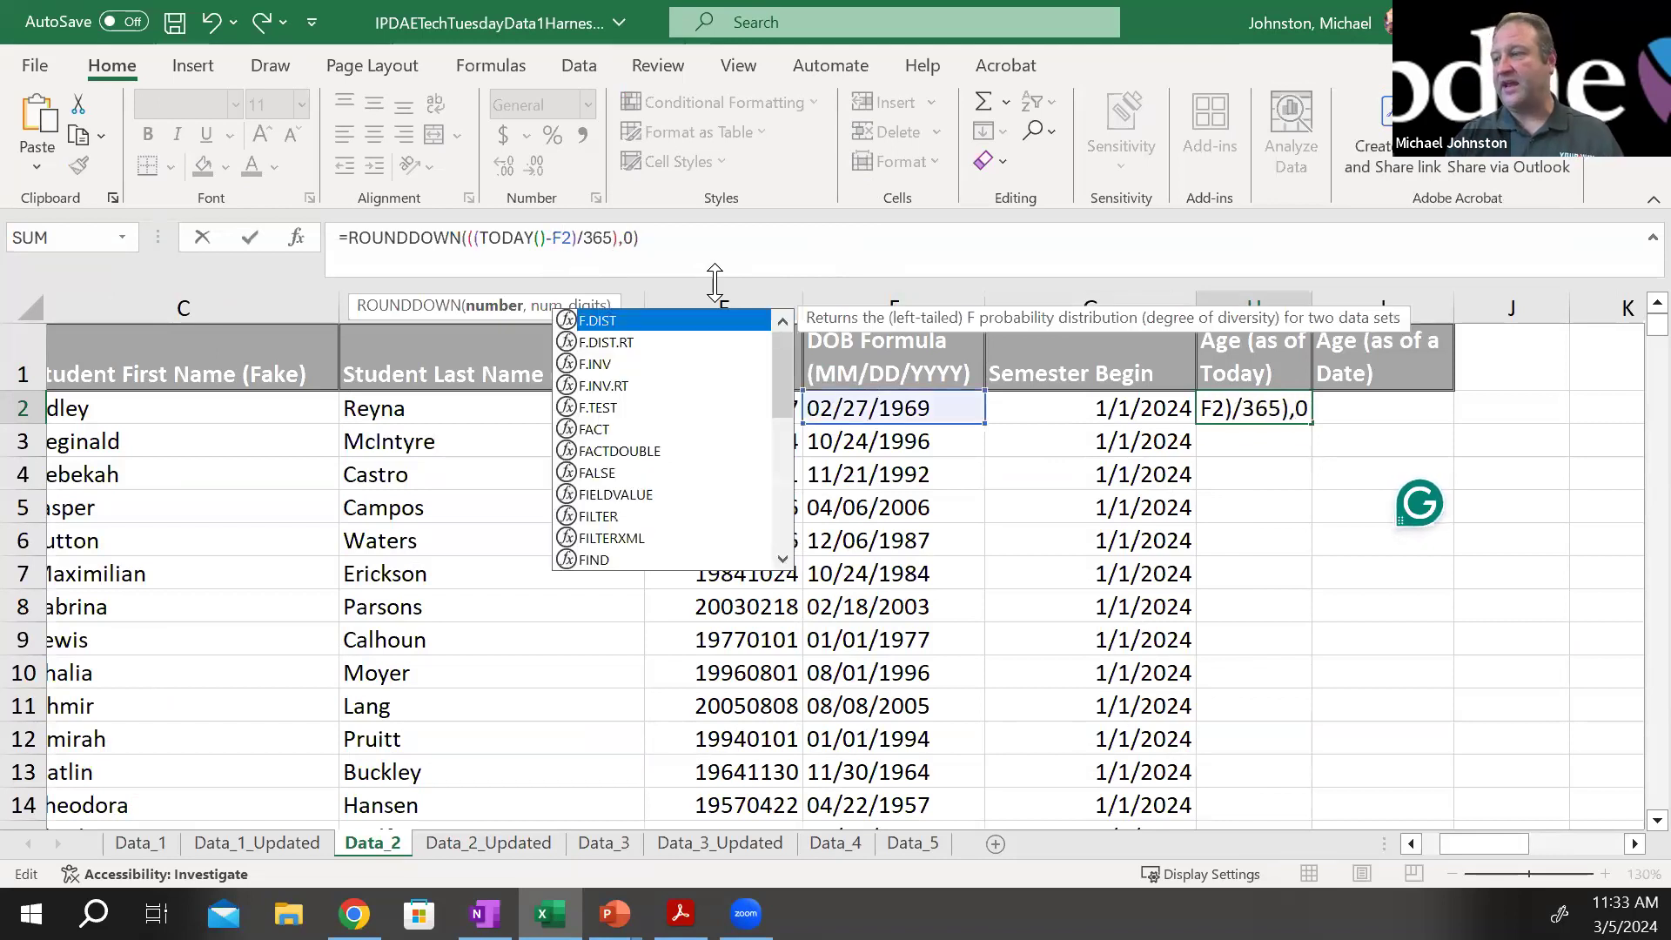
key("Return")
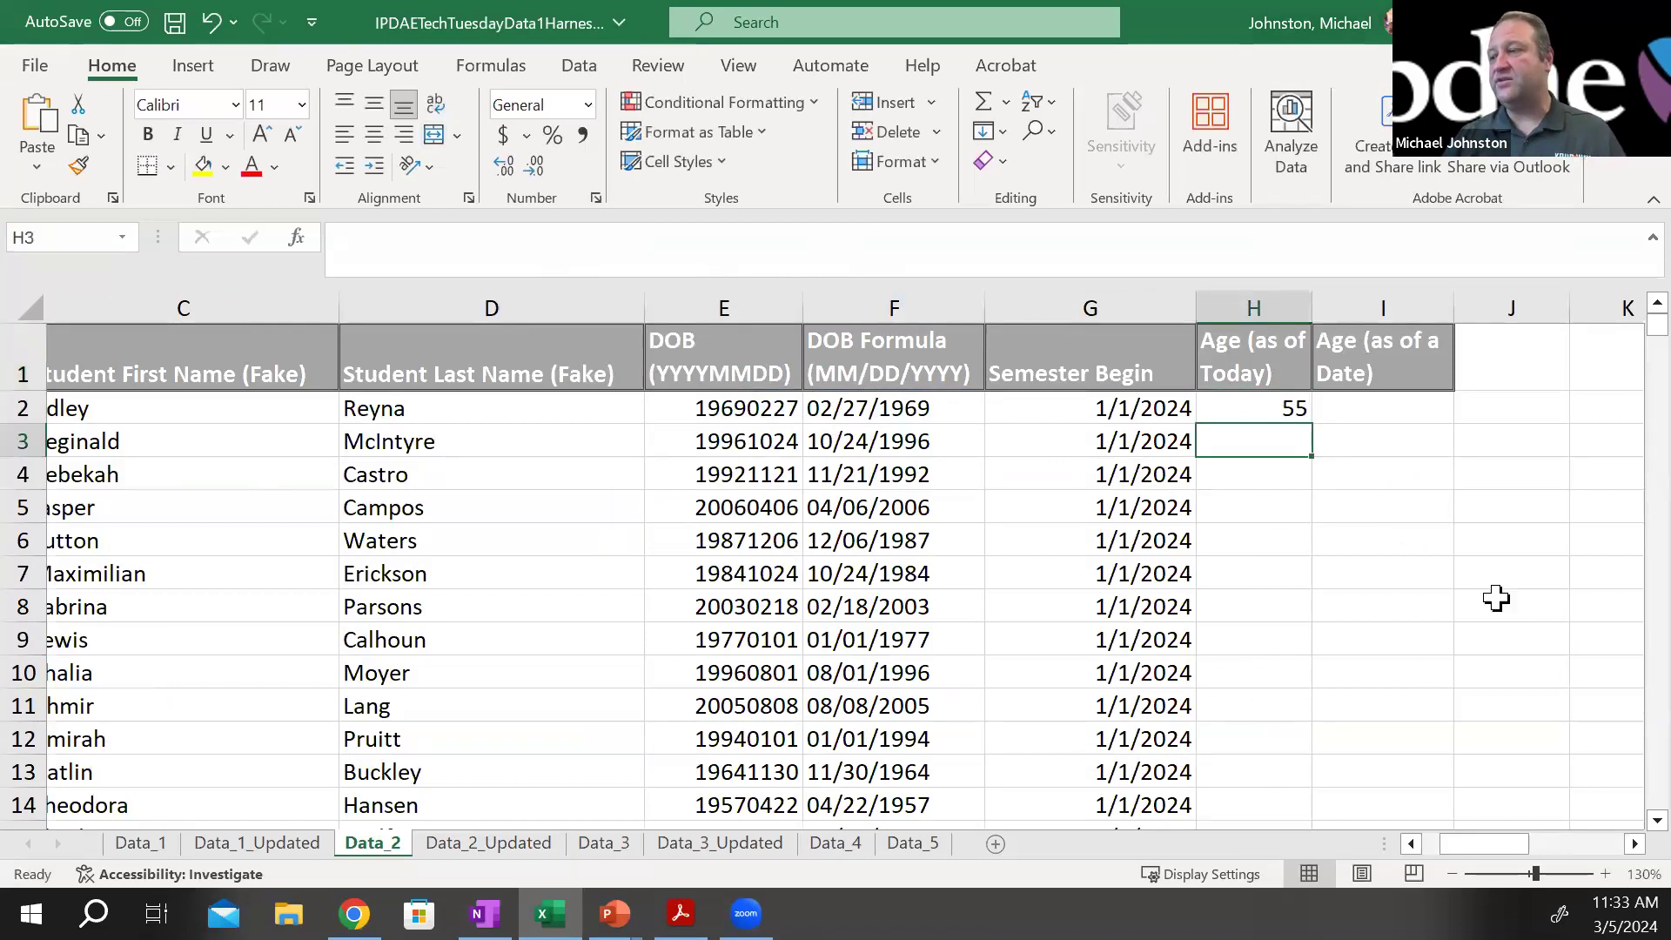
Fill the H2 formula down the Age (as of Today) column and check the row references in H3 and H7
left_click(1265, 402)
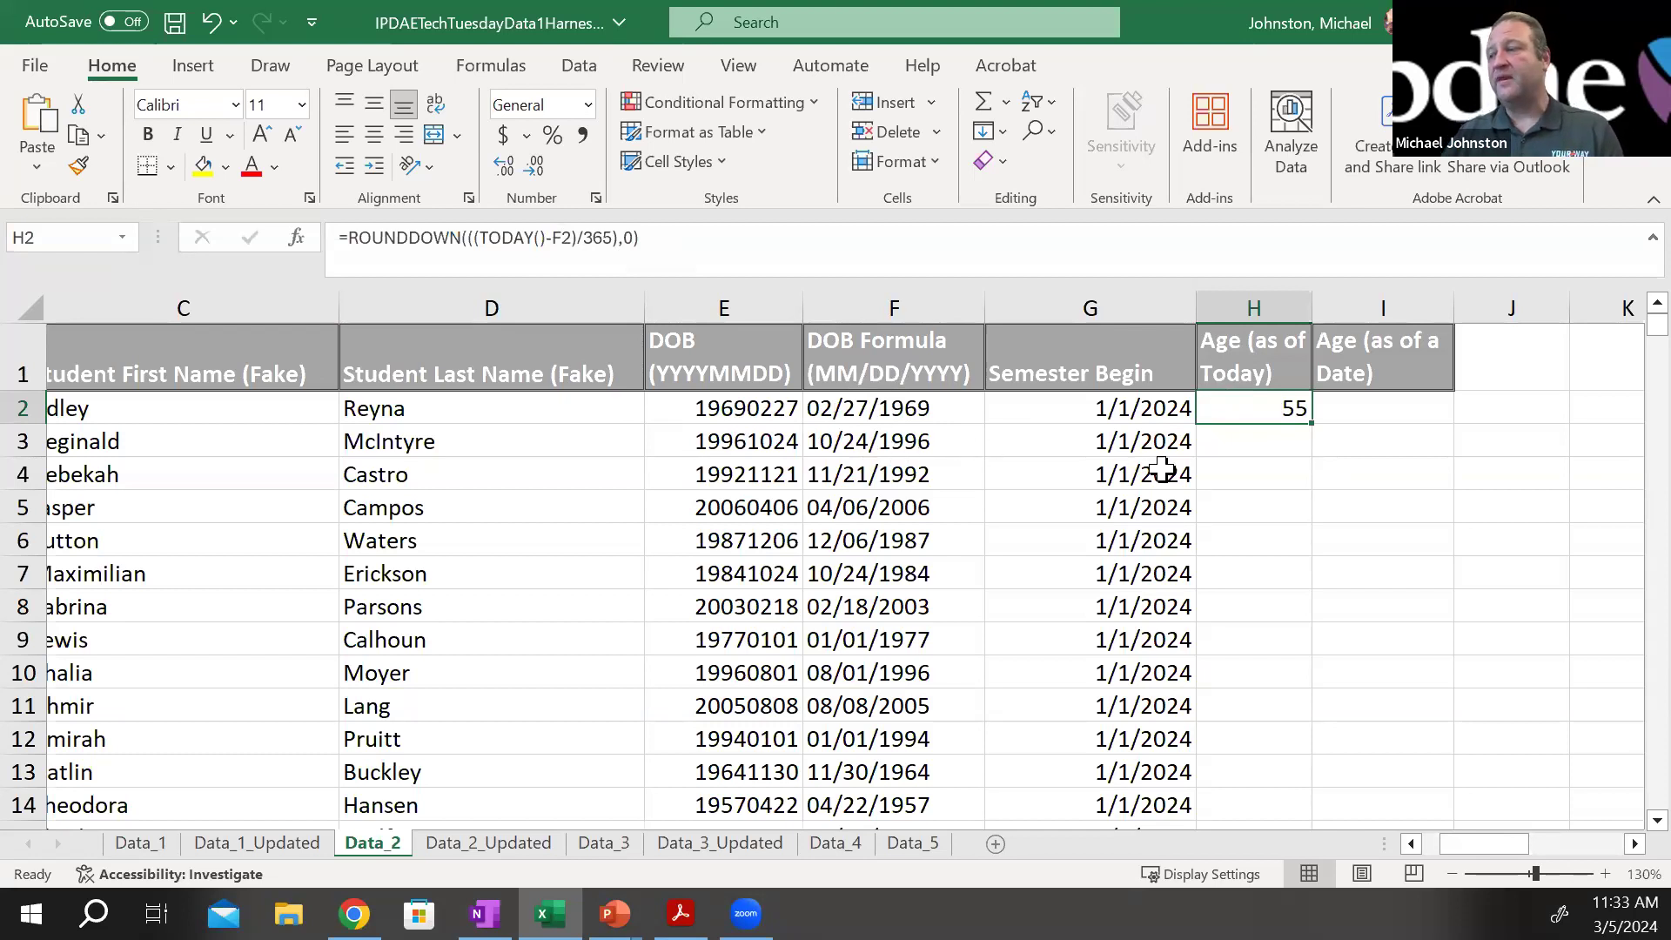
double_click(1313, 430)
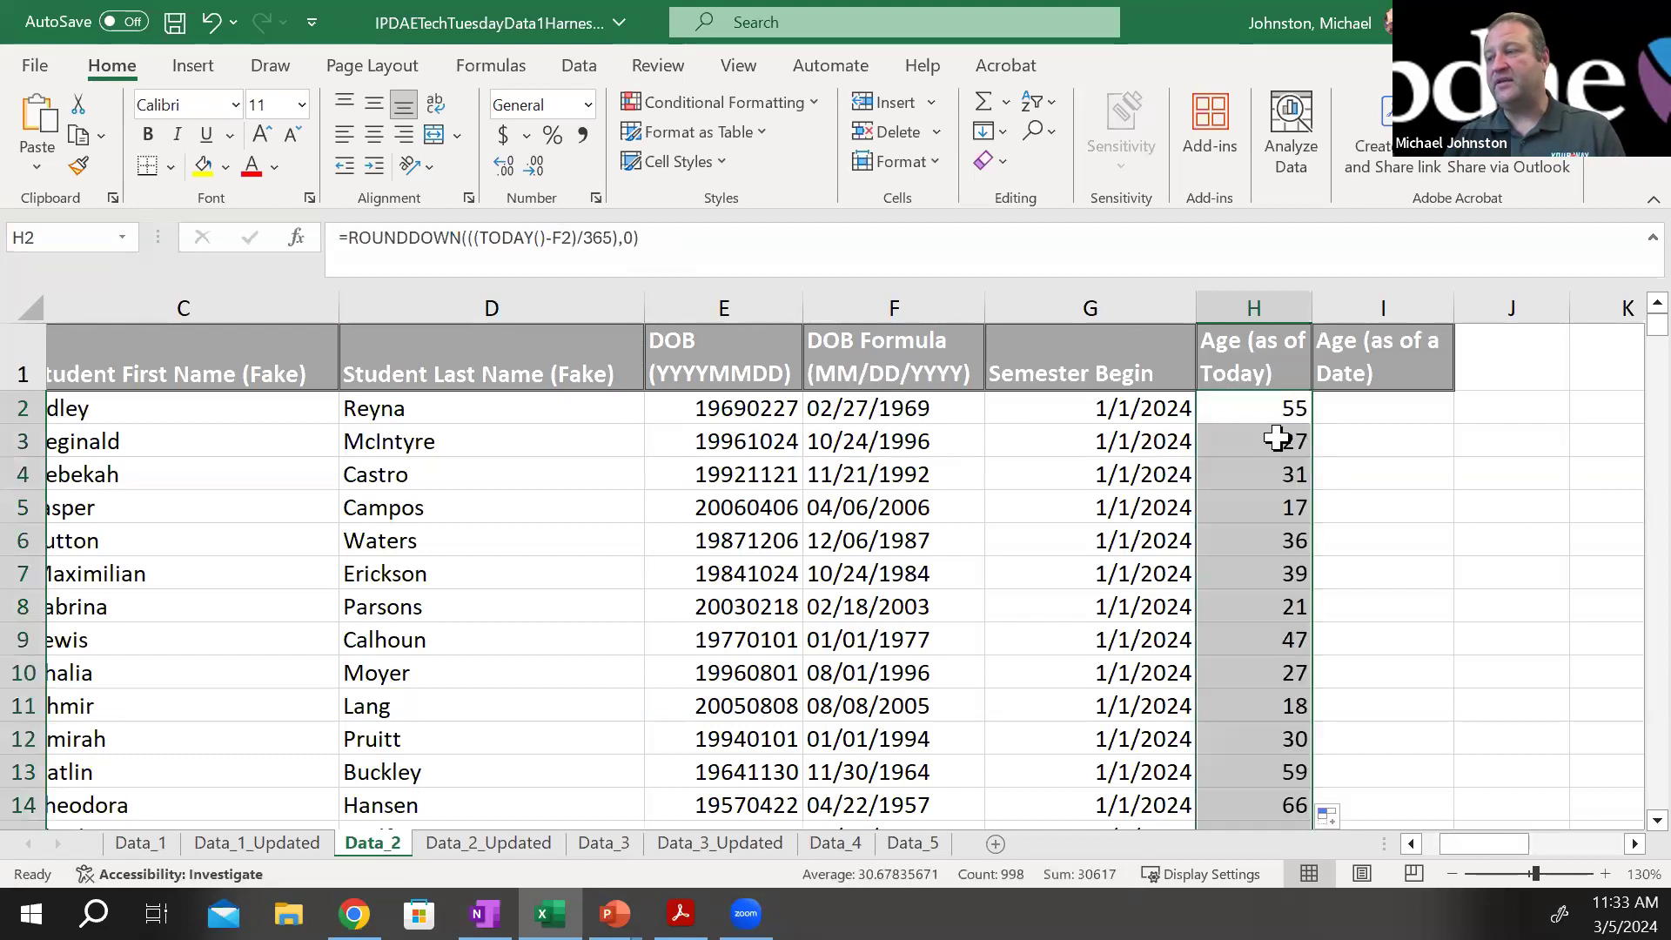
left_click(1277, 437)
double_click(1276, 438)
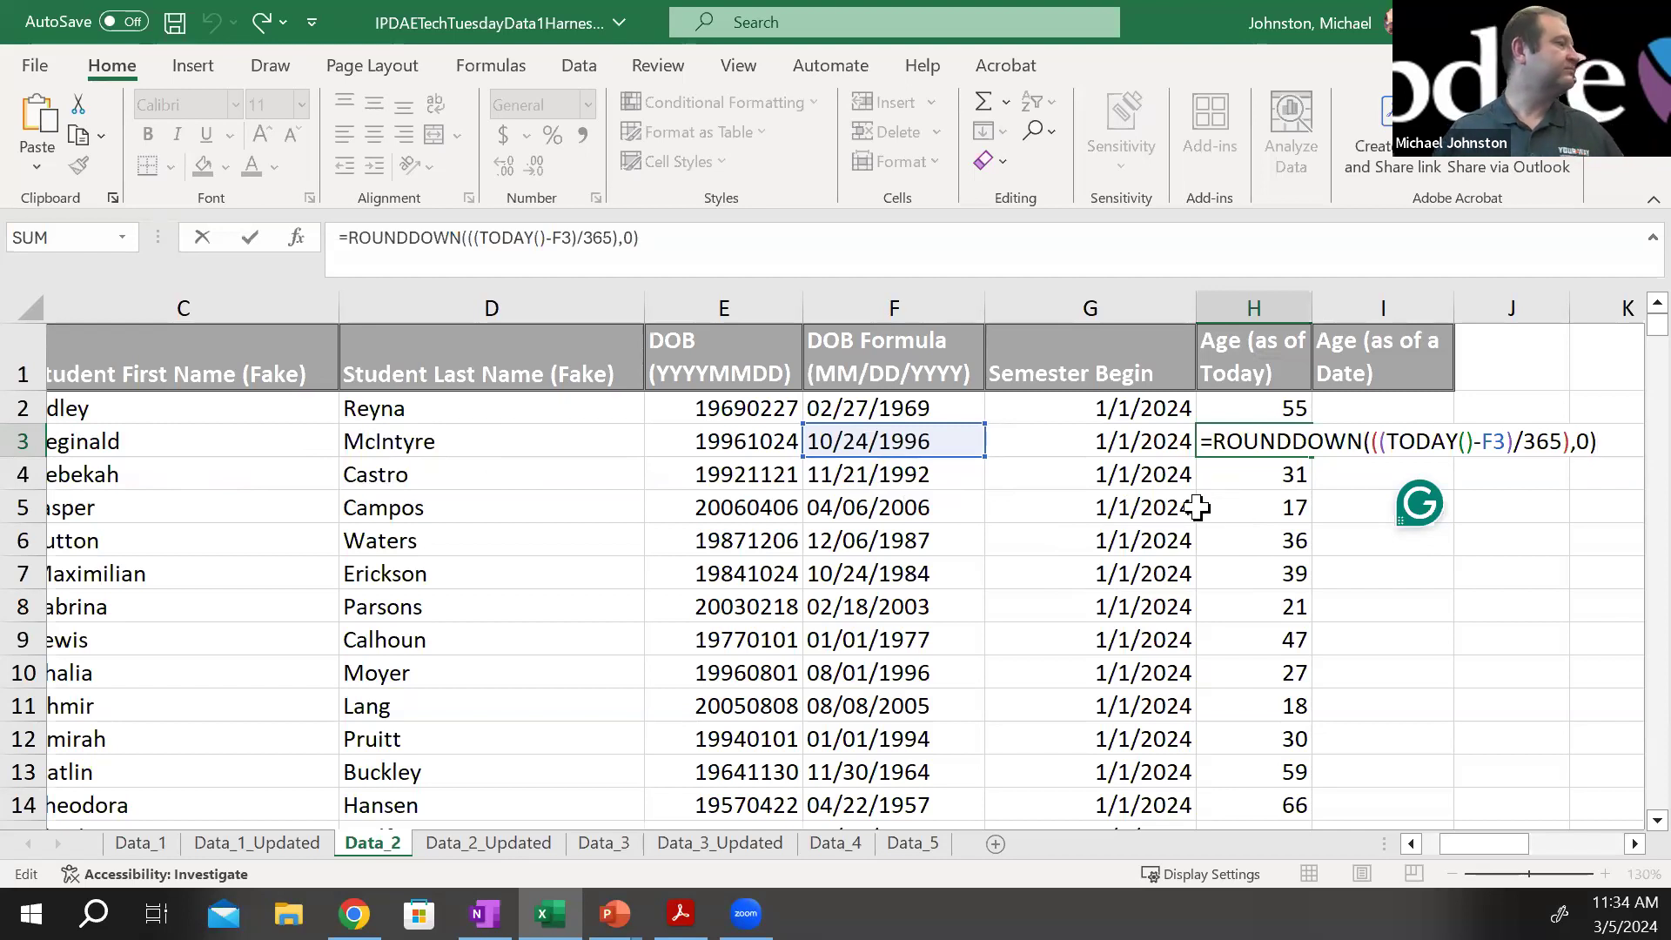
left_click(1213, 586)
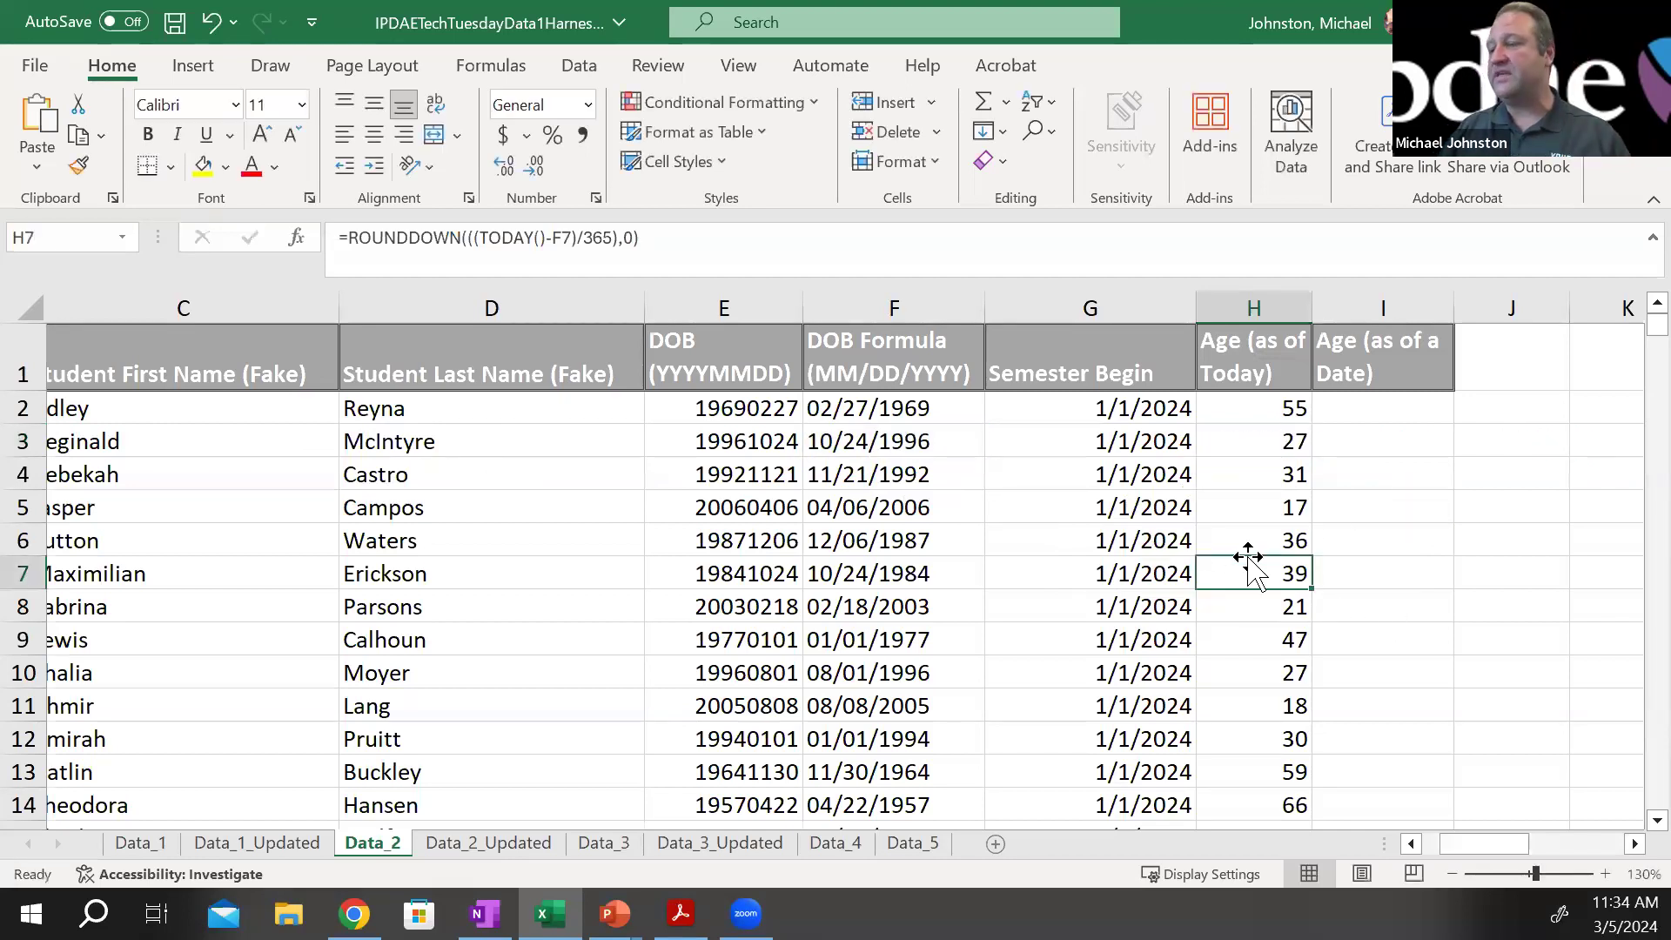
double_click(1233, 587)
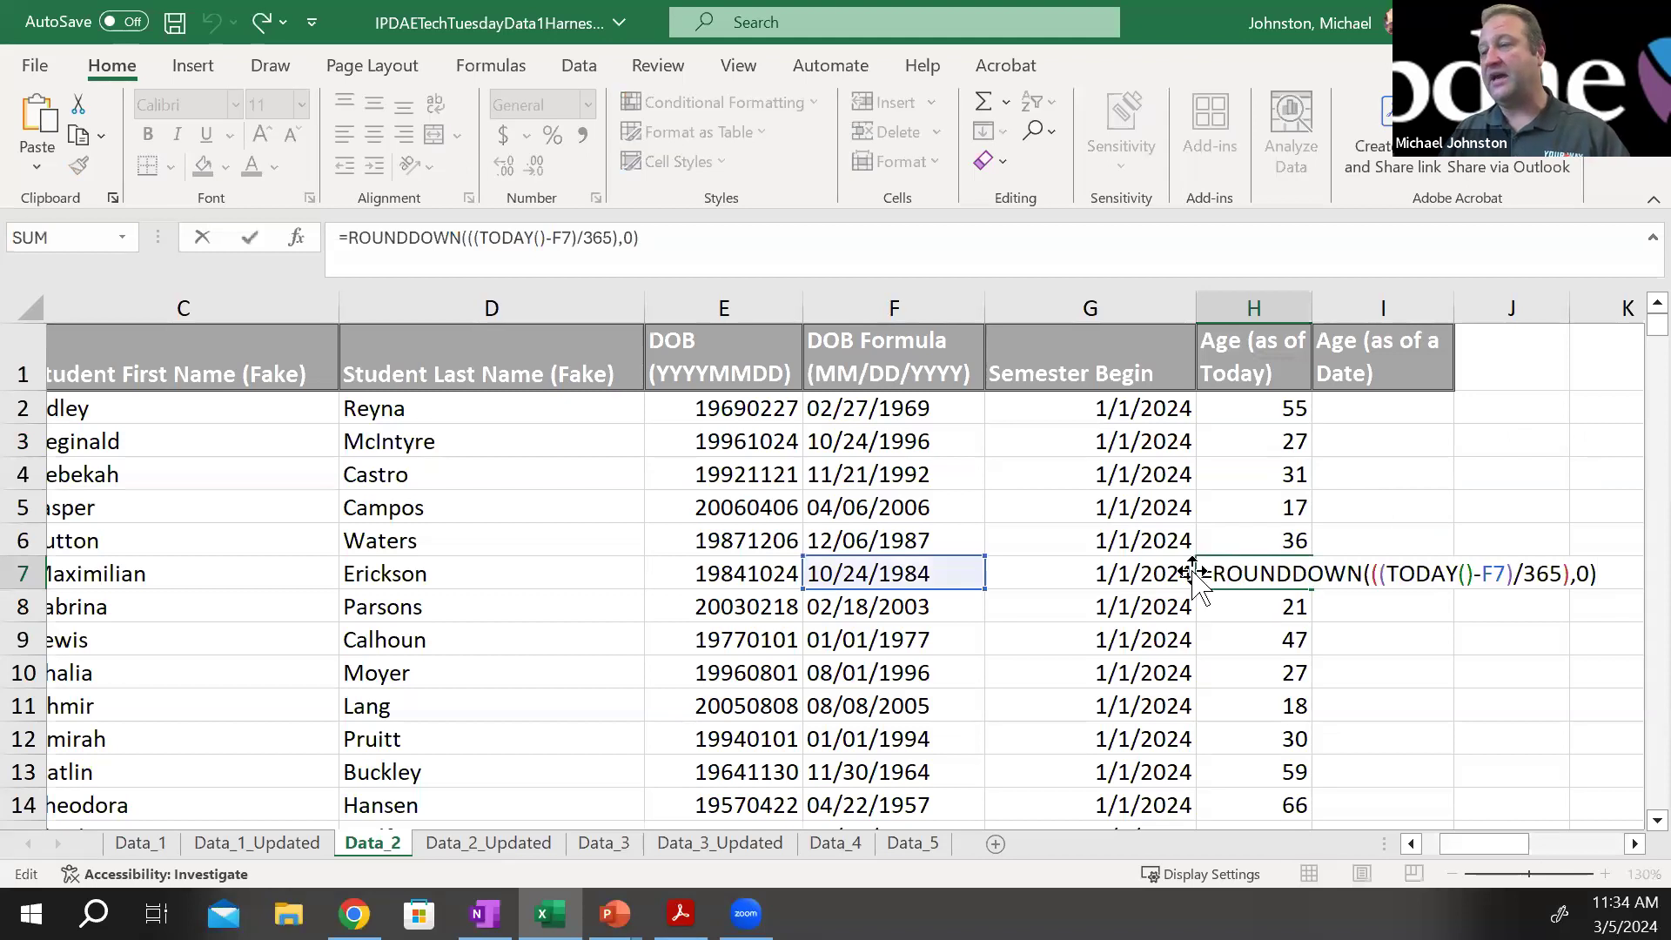
key("Escape")
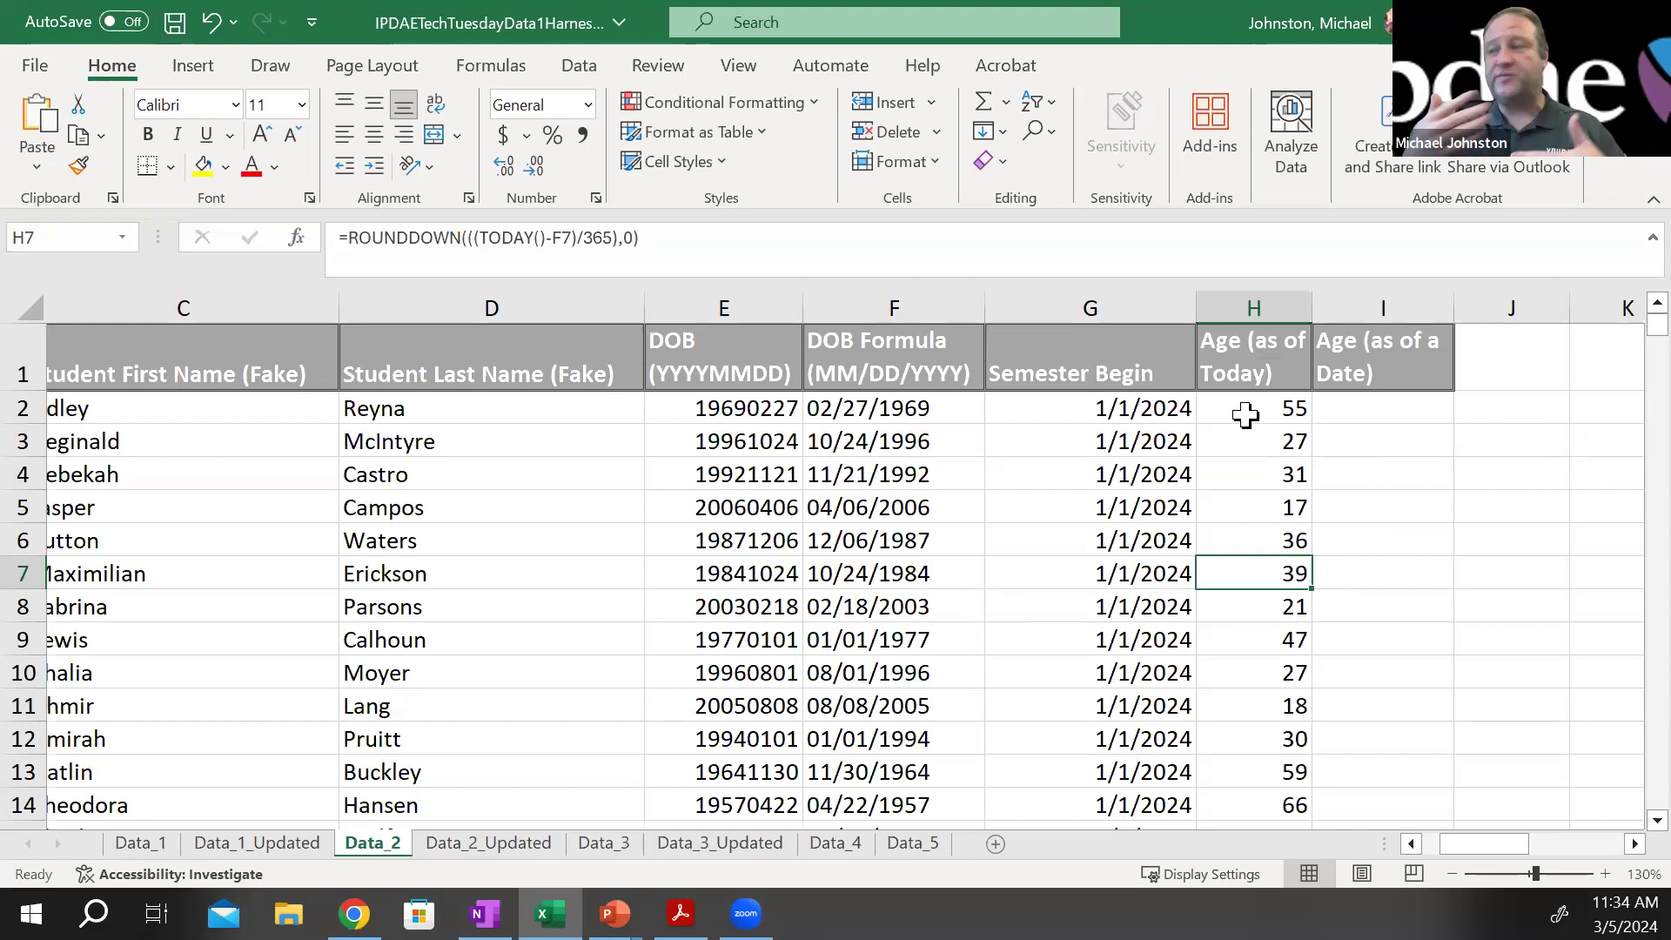
Copy the formula =ROUNDDOWN(((G2-F2)/365),0) from cell I2 of the Data_2_Updated sheet
left_click(1377, 411)
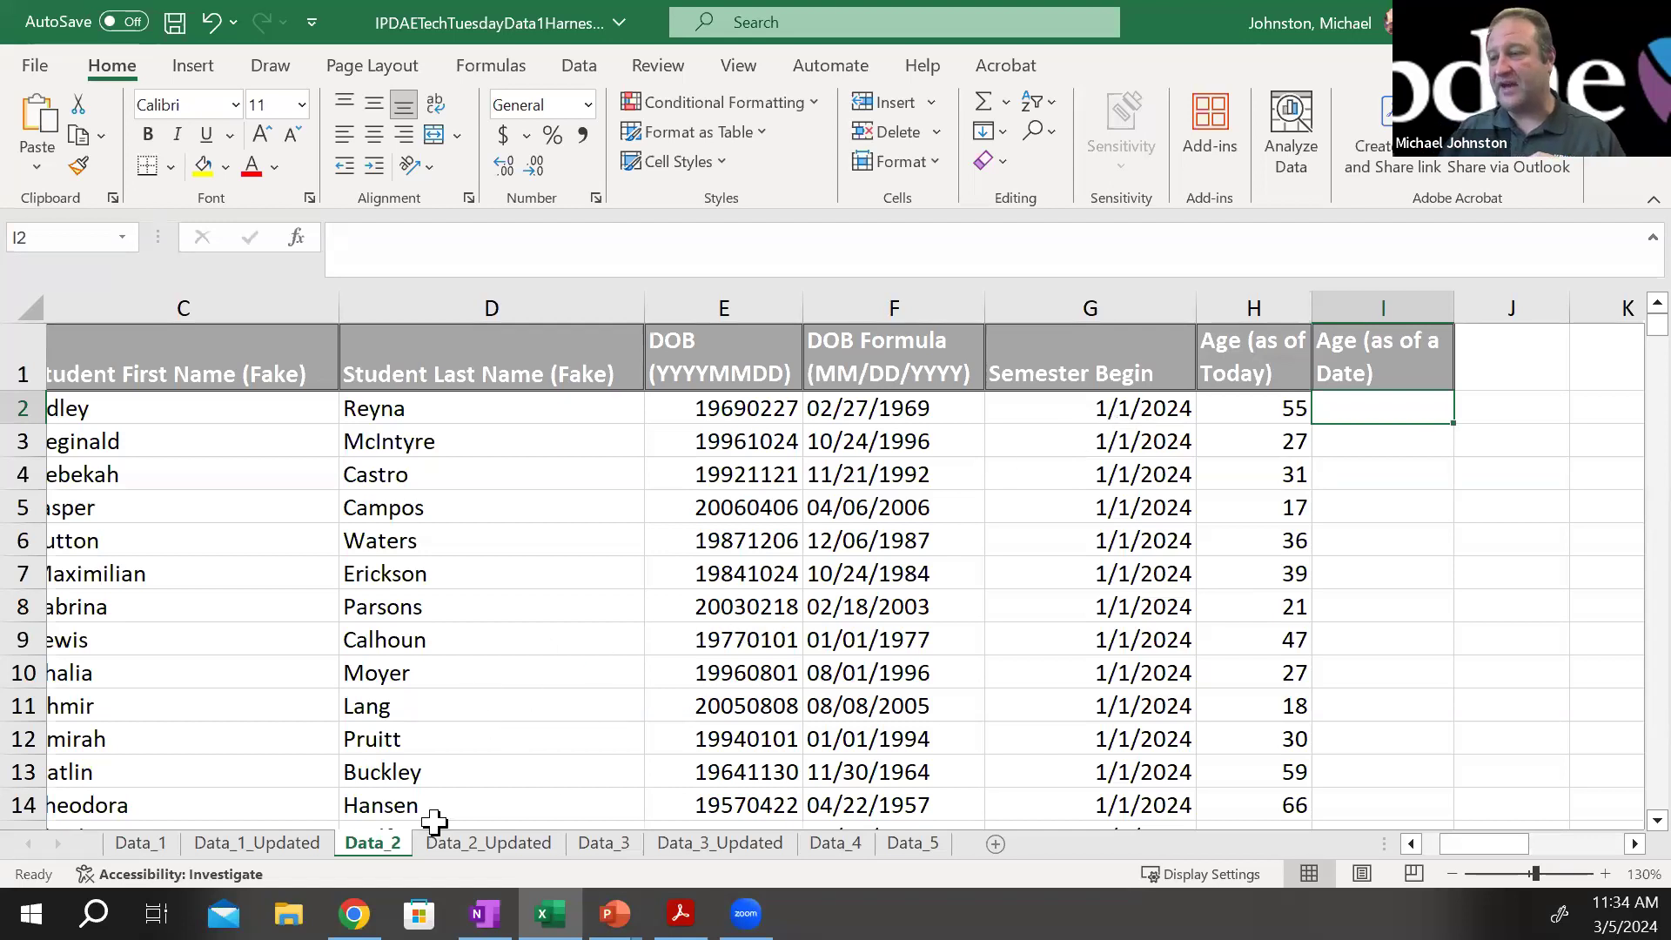
left_click(461, 845)
left_click(940, 383)
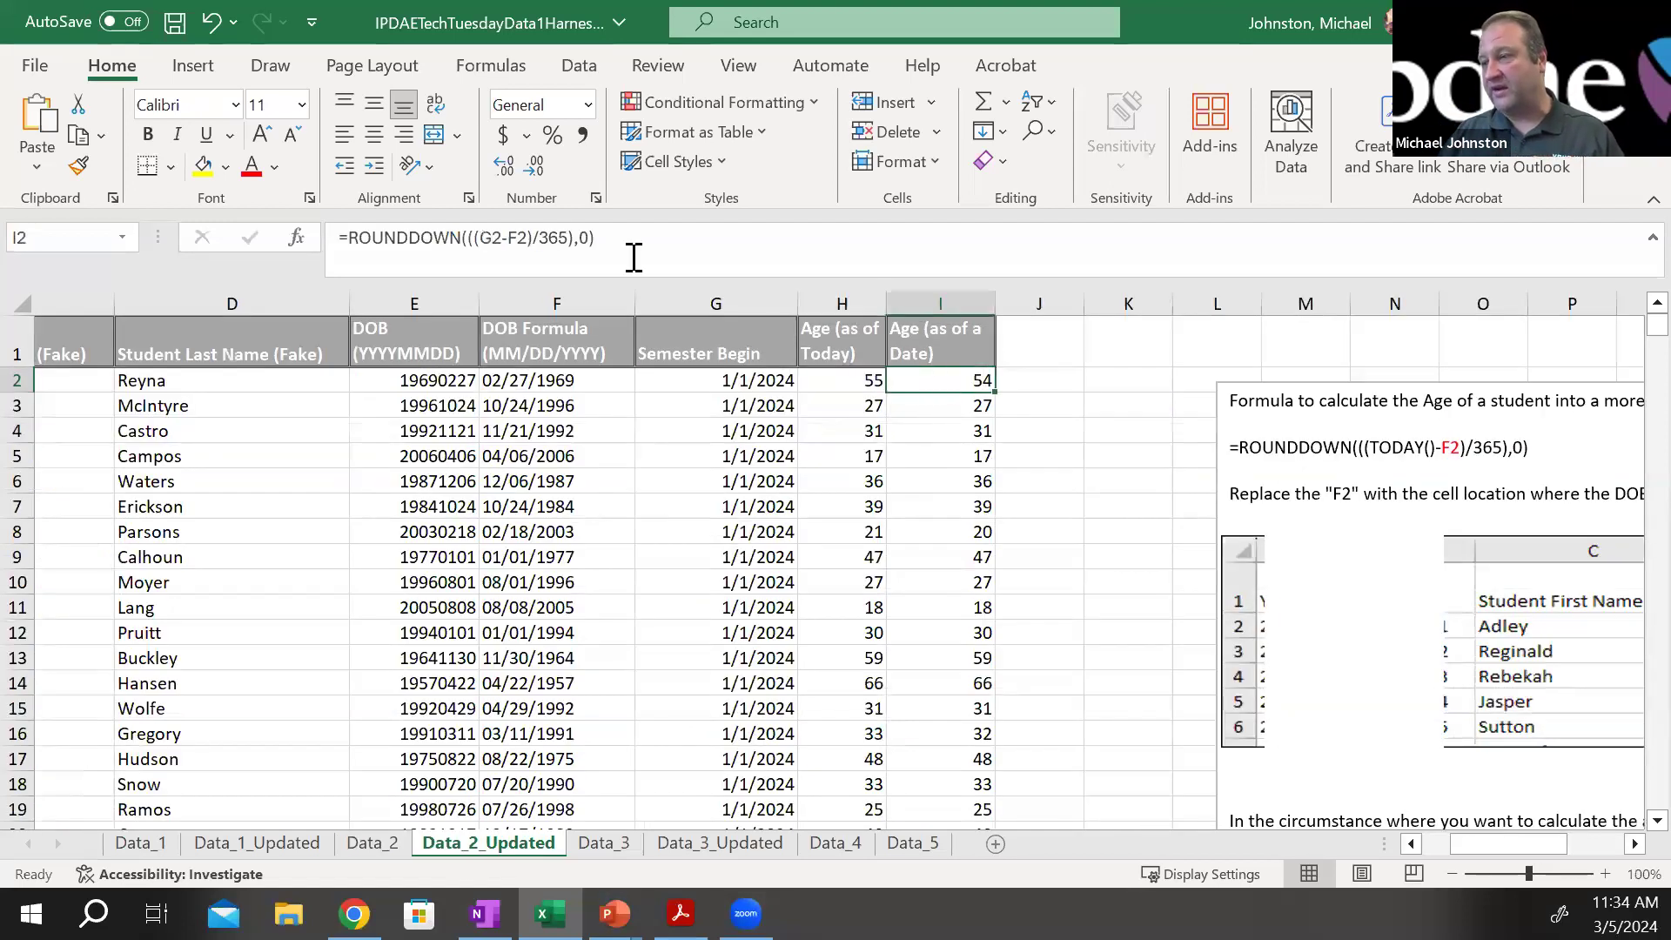
left_click_drag(664, 235, 205, 279)
key("ctrl+c")
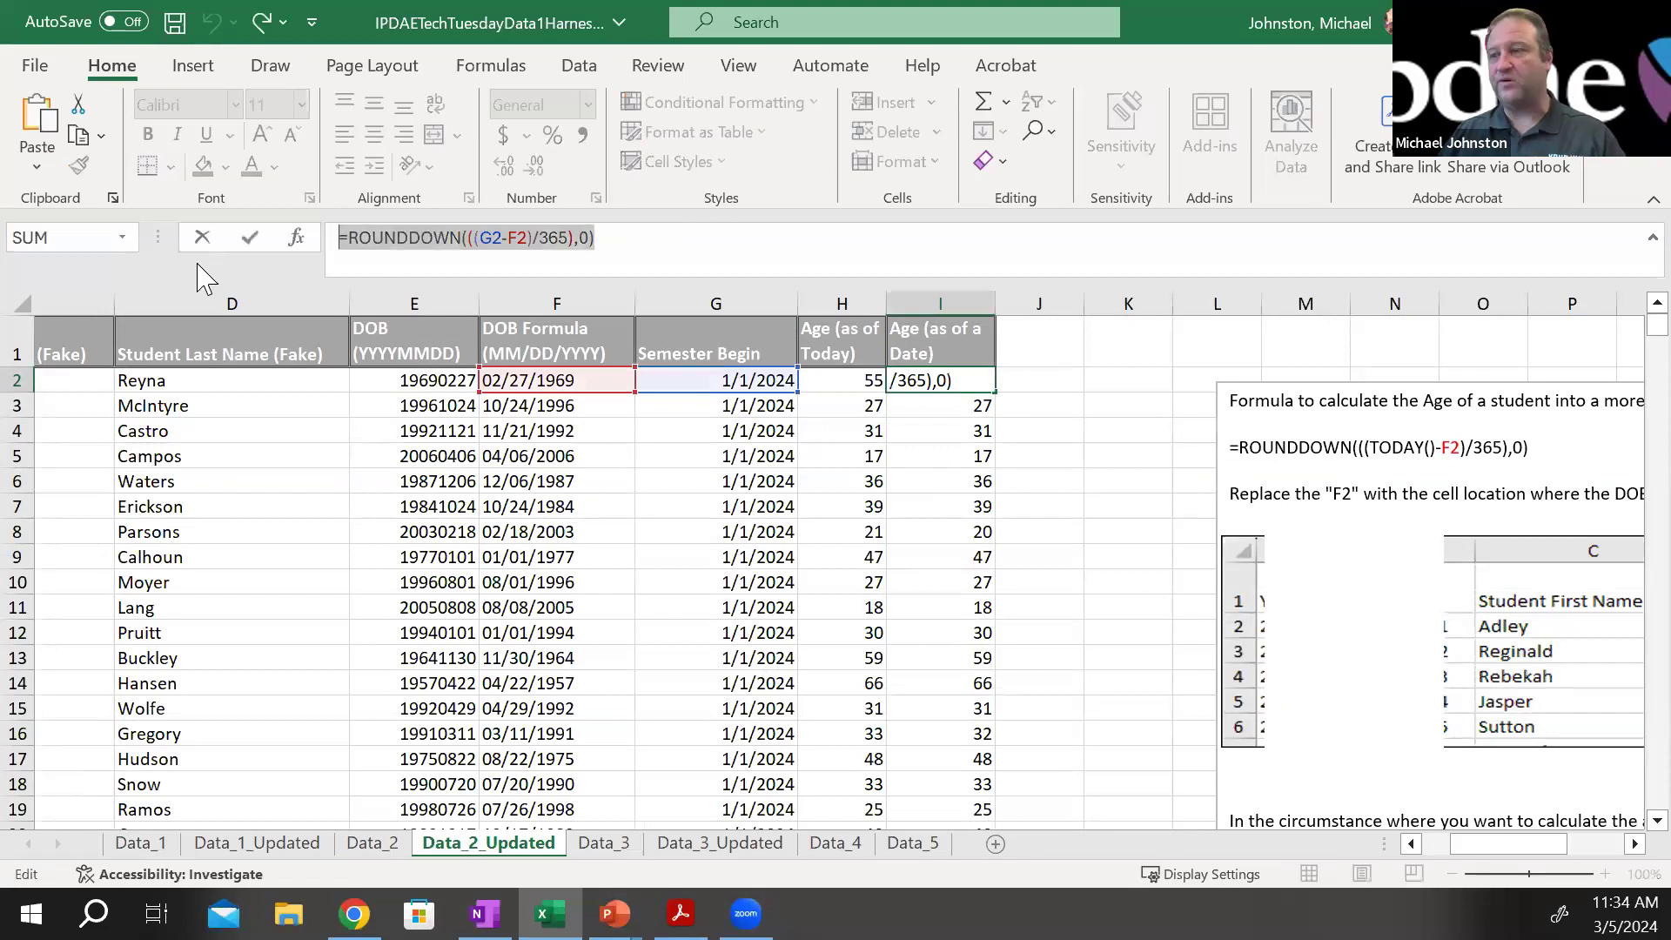
key("Escape")
Read the notes on Data_2_Updated explaining the age formulas for today and for a certain date
left_click_drag(1508, 844, 1558, 844)
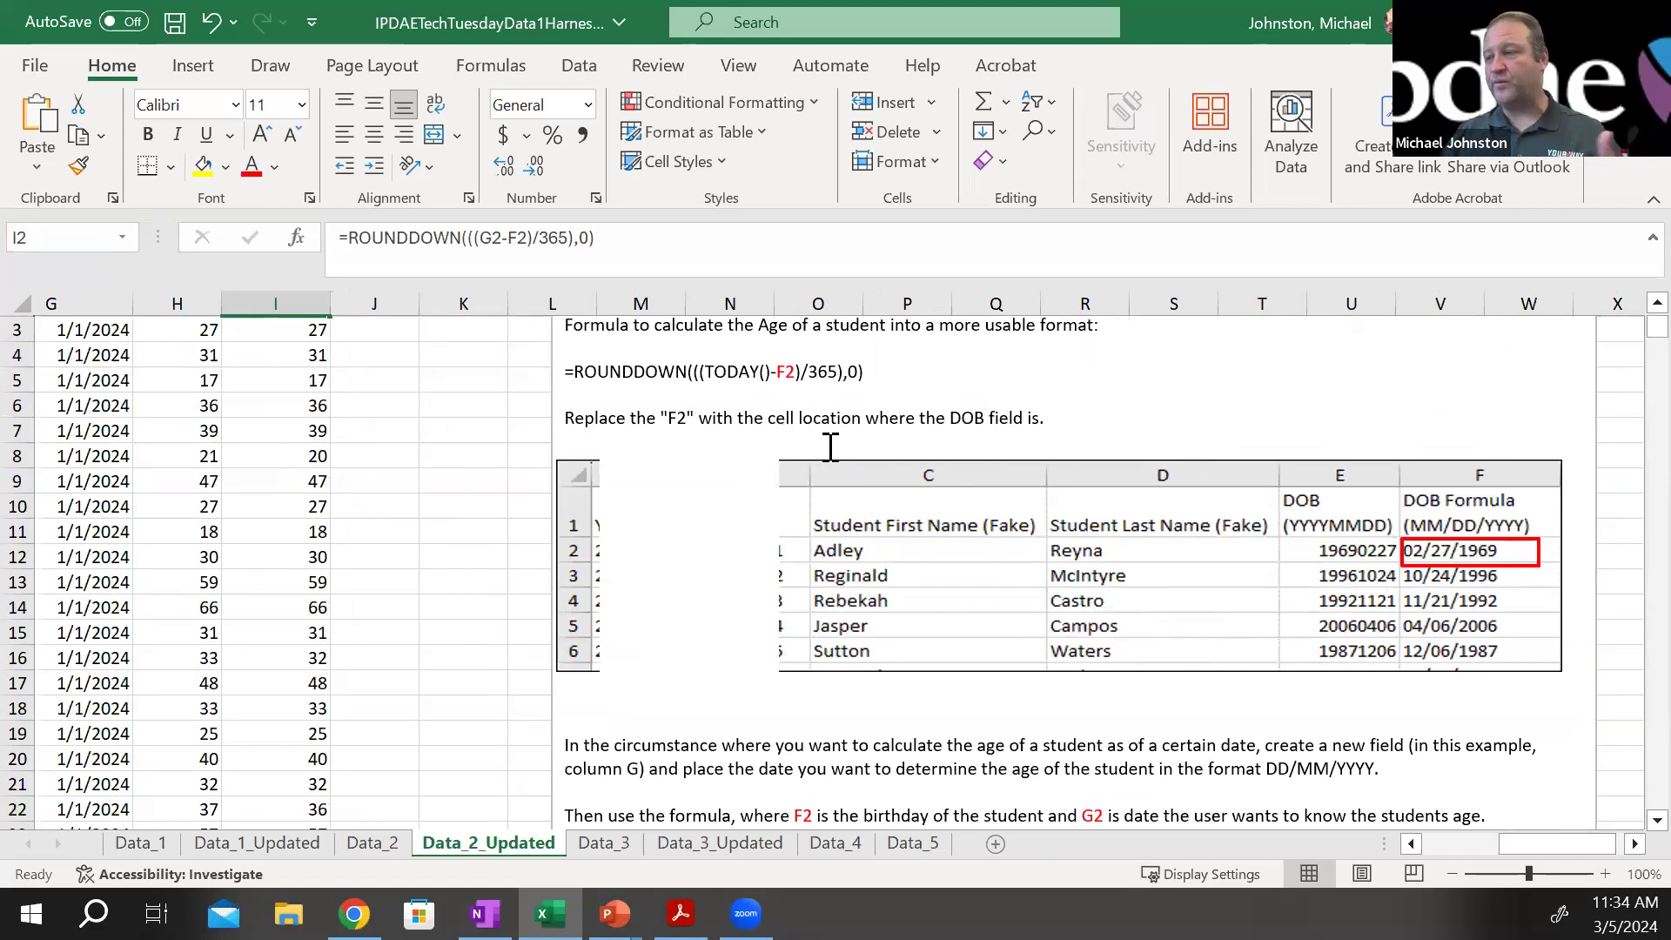
scroll(830, 448, "down", 3)
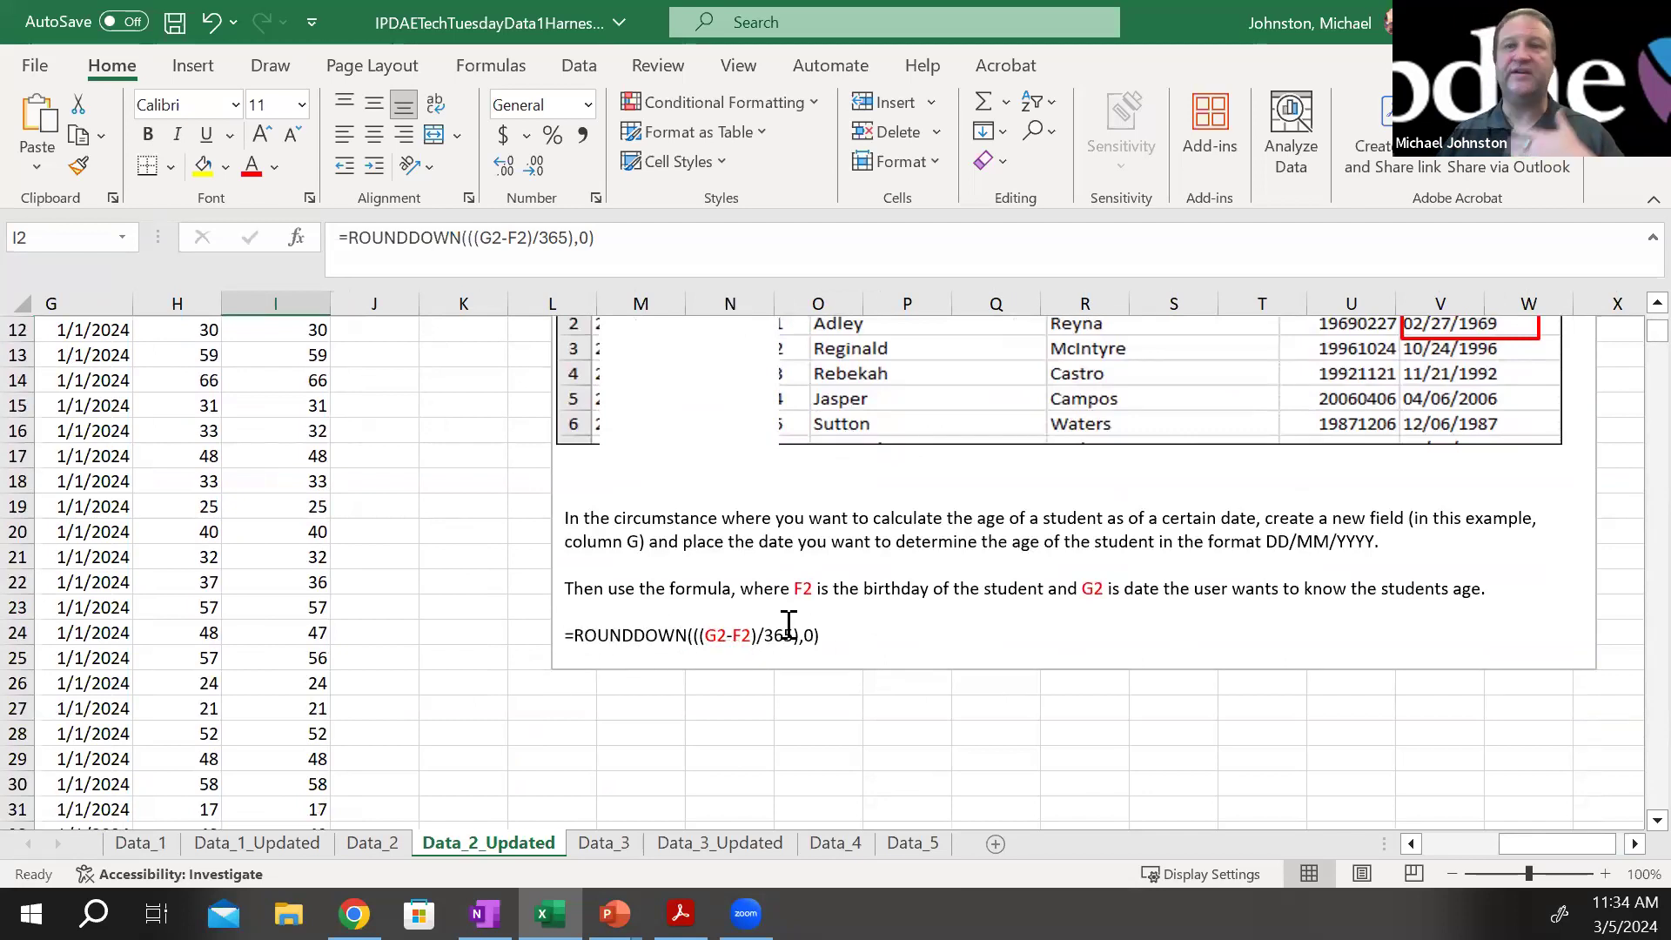
scroll(788, 625, "up", 4)
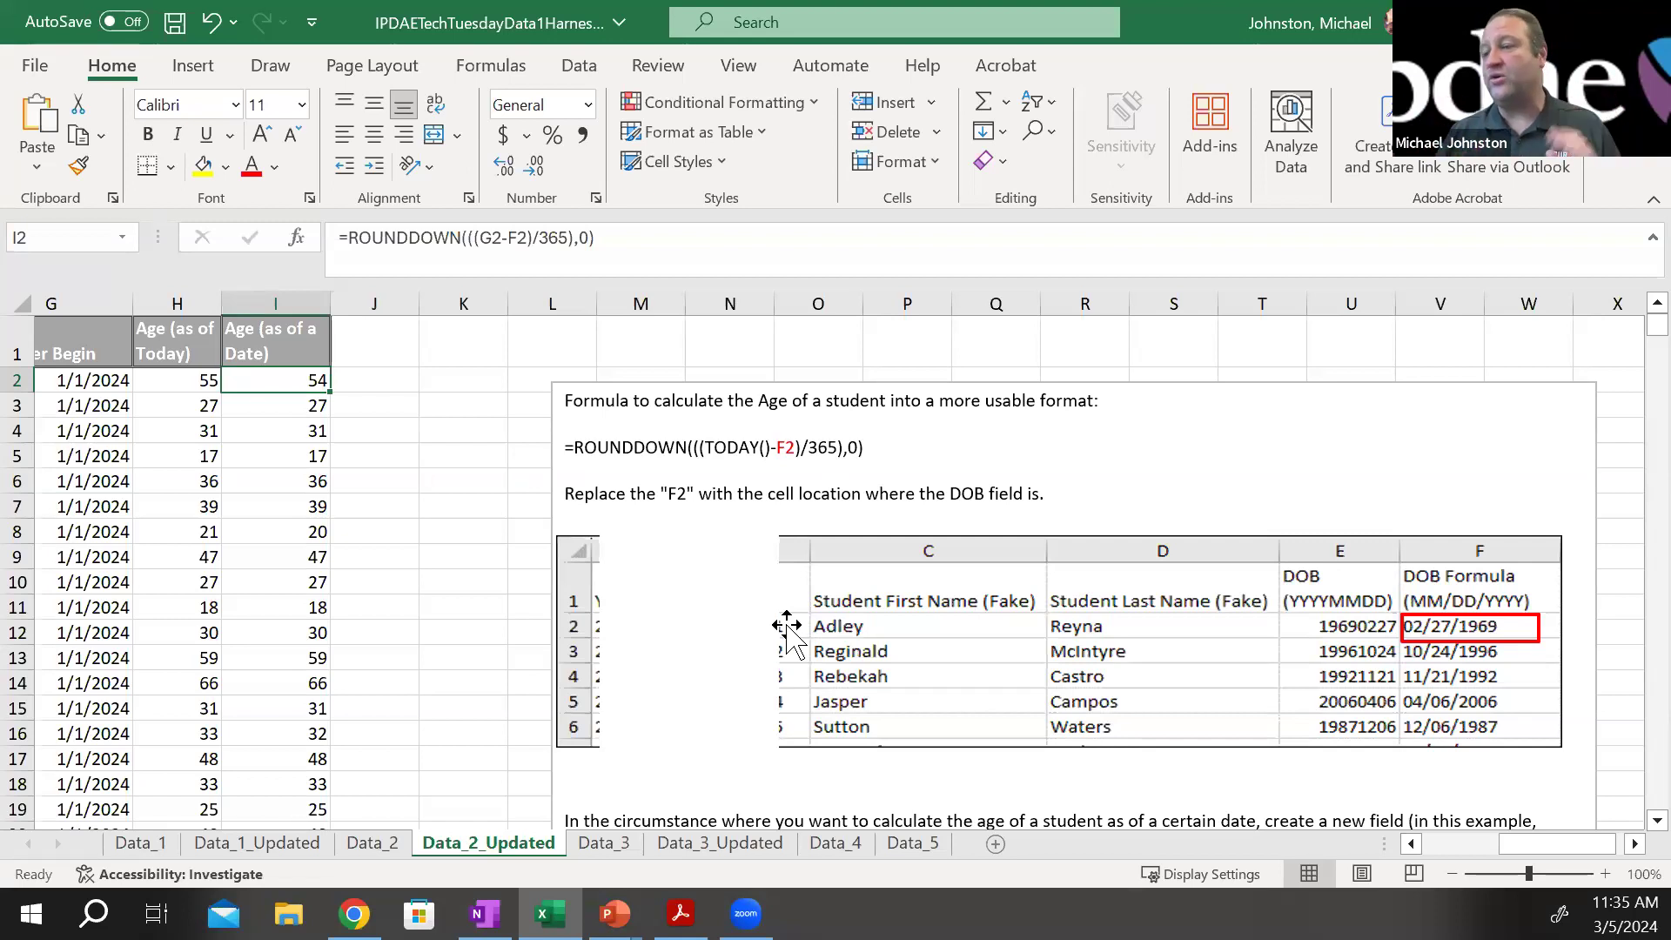
Paste the copied formula into cell I2 of Data_2 and fill it down the Age (as of a Date) column
left_click(374, 843)
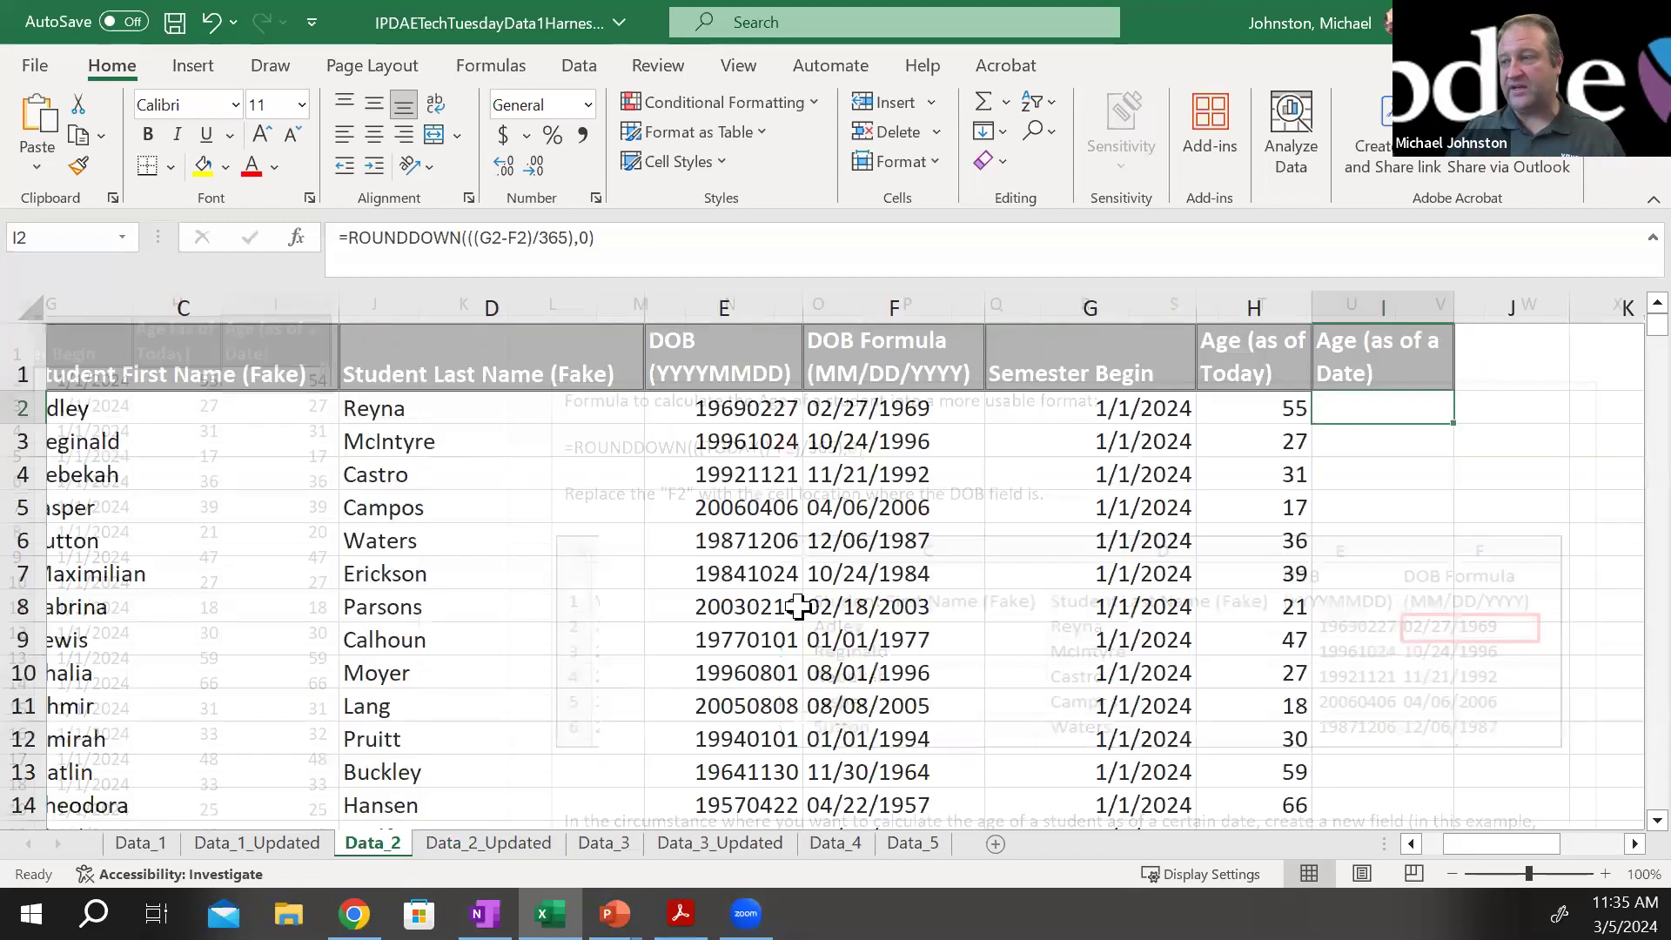
key("ctrl+v")
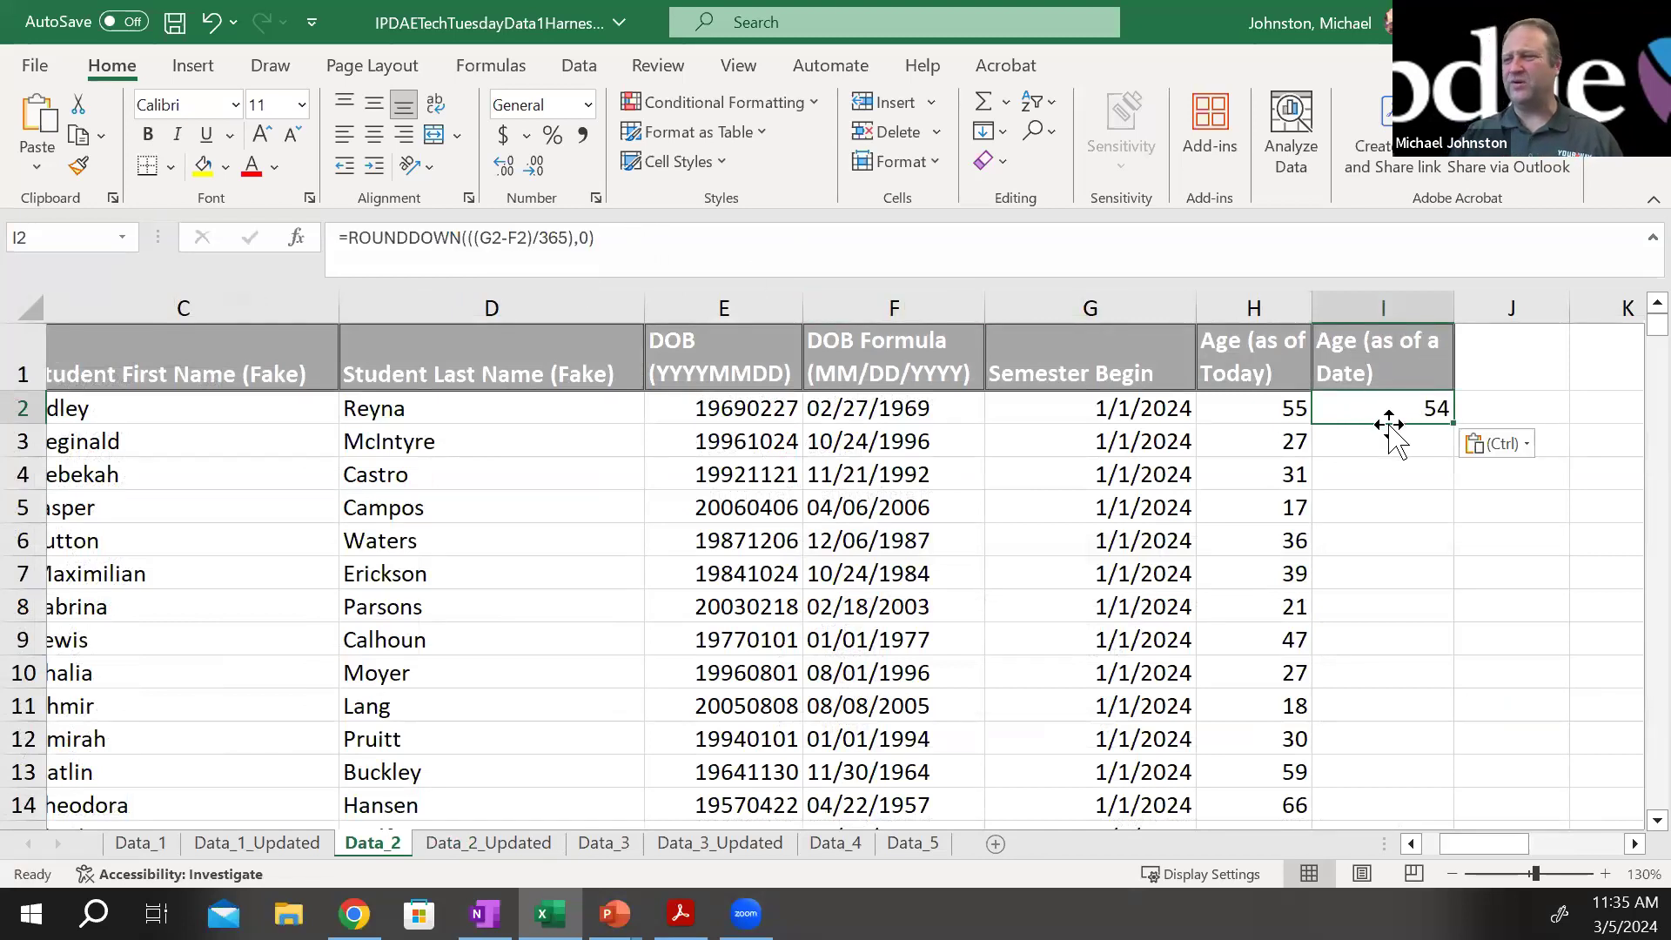
double_click(1450, 421)
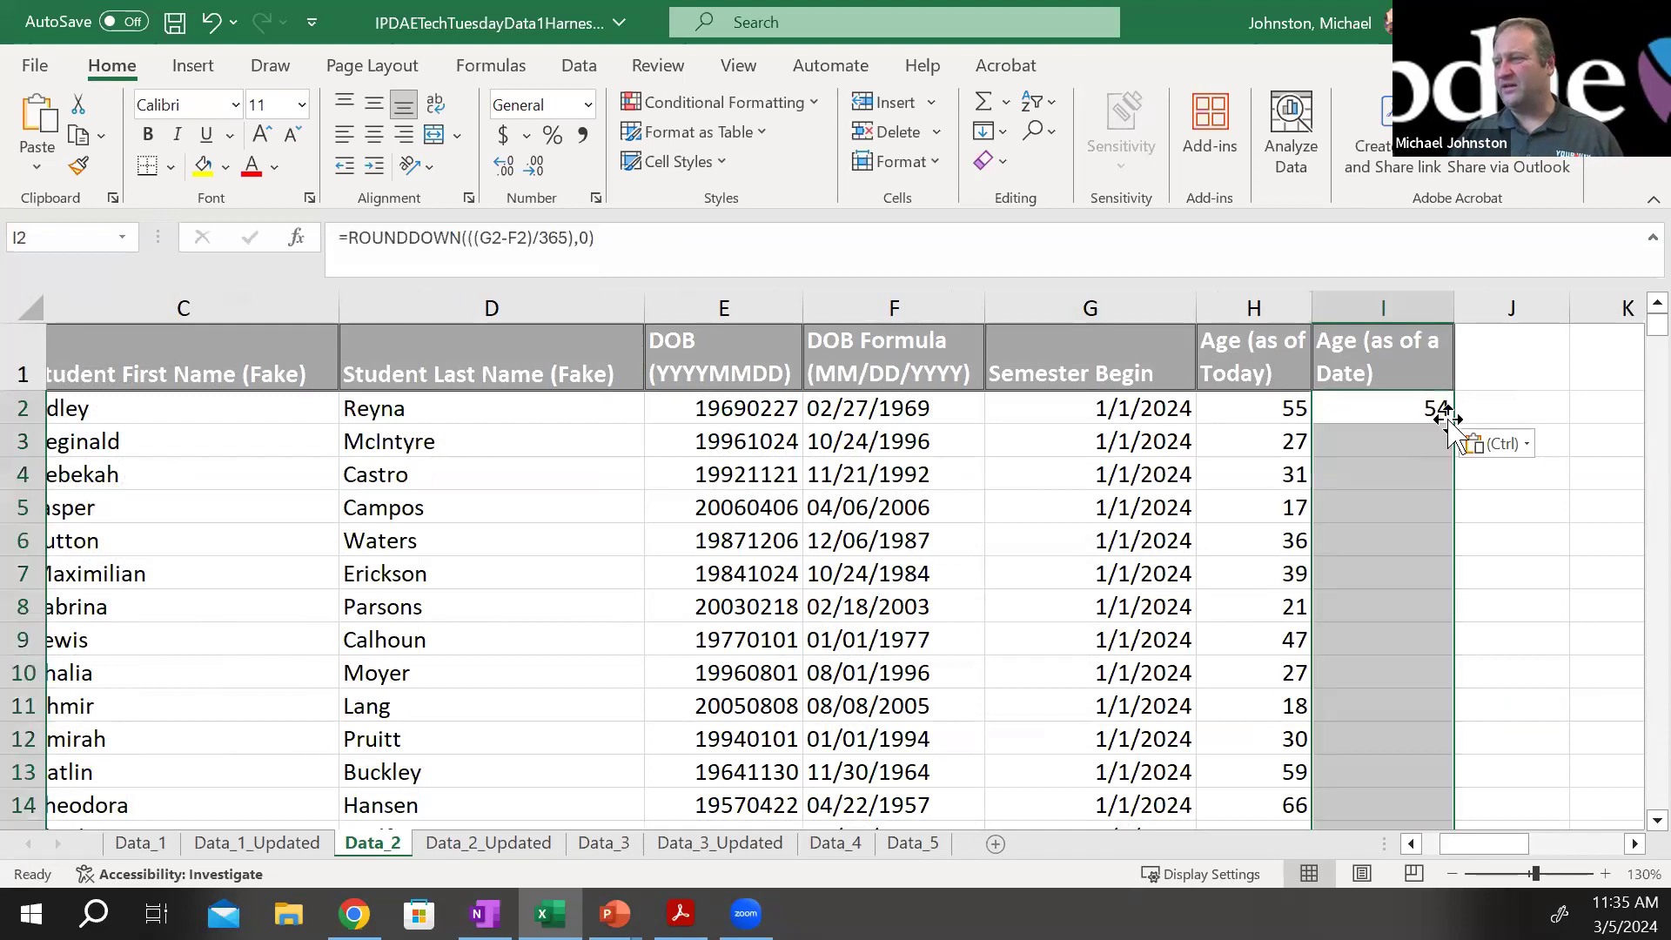
Compare the two ages in H2 and I2 with the semester start date in G2 and birth date in F2
left_click(1286, 414)
mouse_move(1348, 414)
left_mouse_down()
mouse_move(1266, 411)
mouse_move(1361, 402)
mouse_move(1254, 413)
mouse_move(1374, 411)
left_mouse_up()
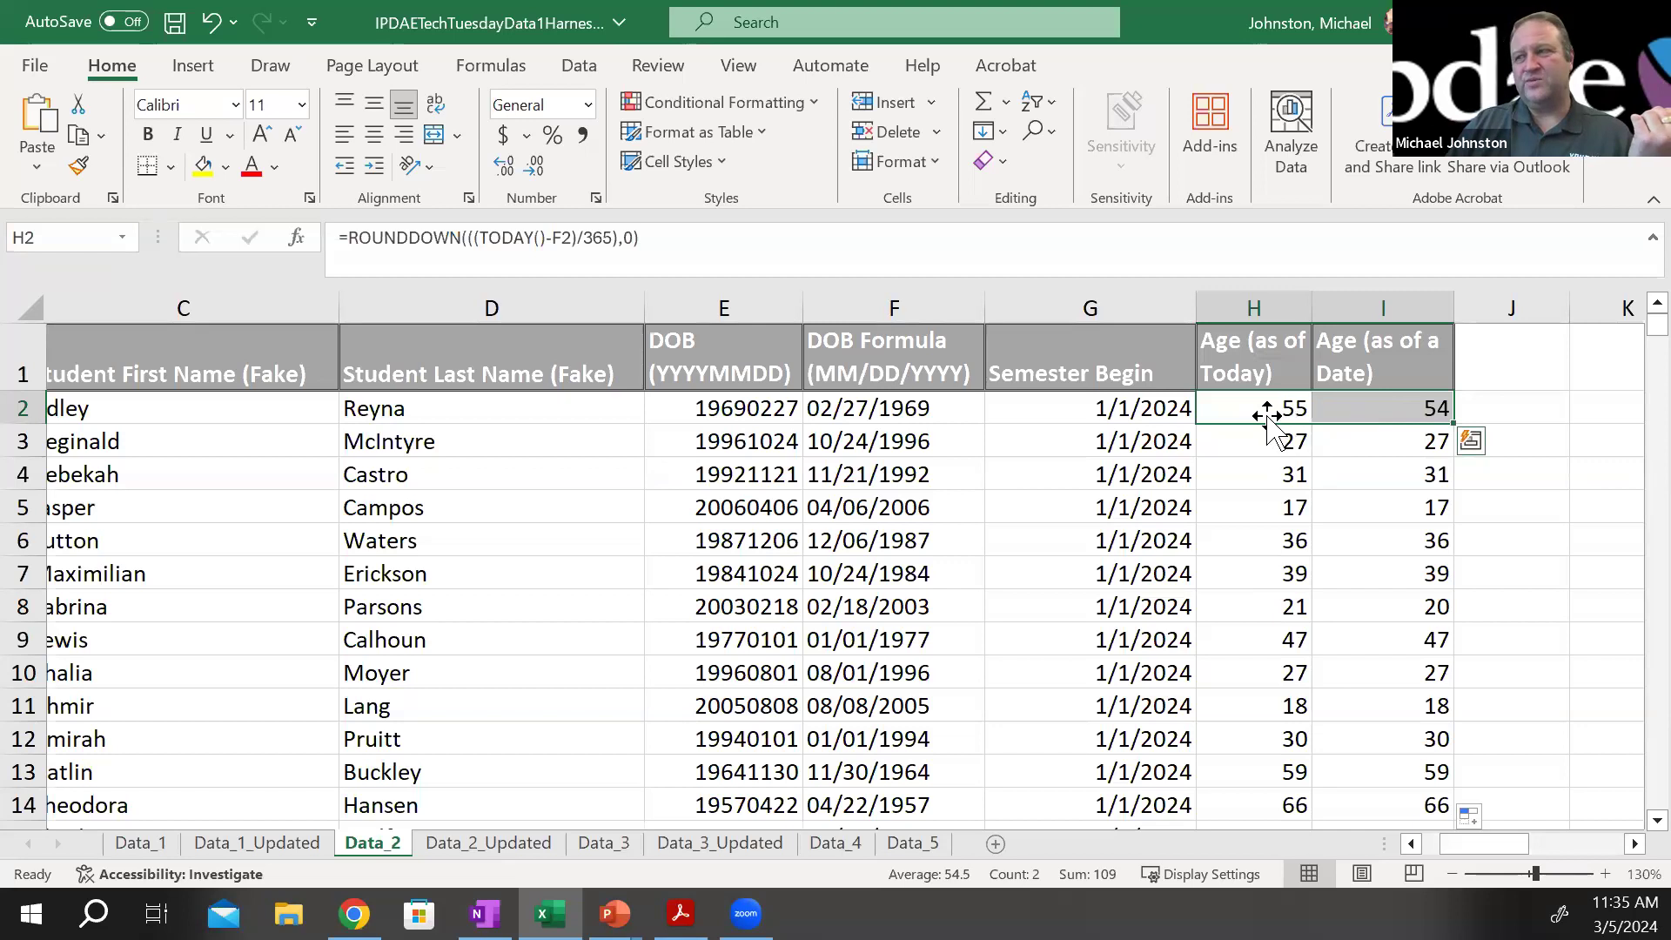
left_click(1094, 406)
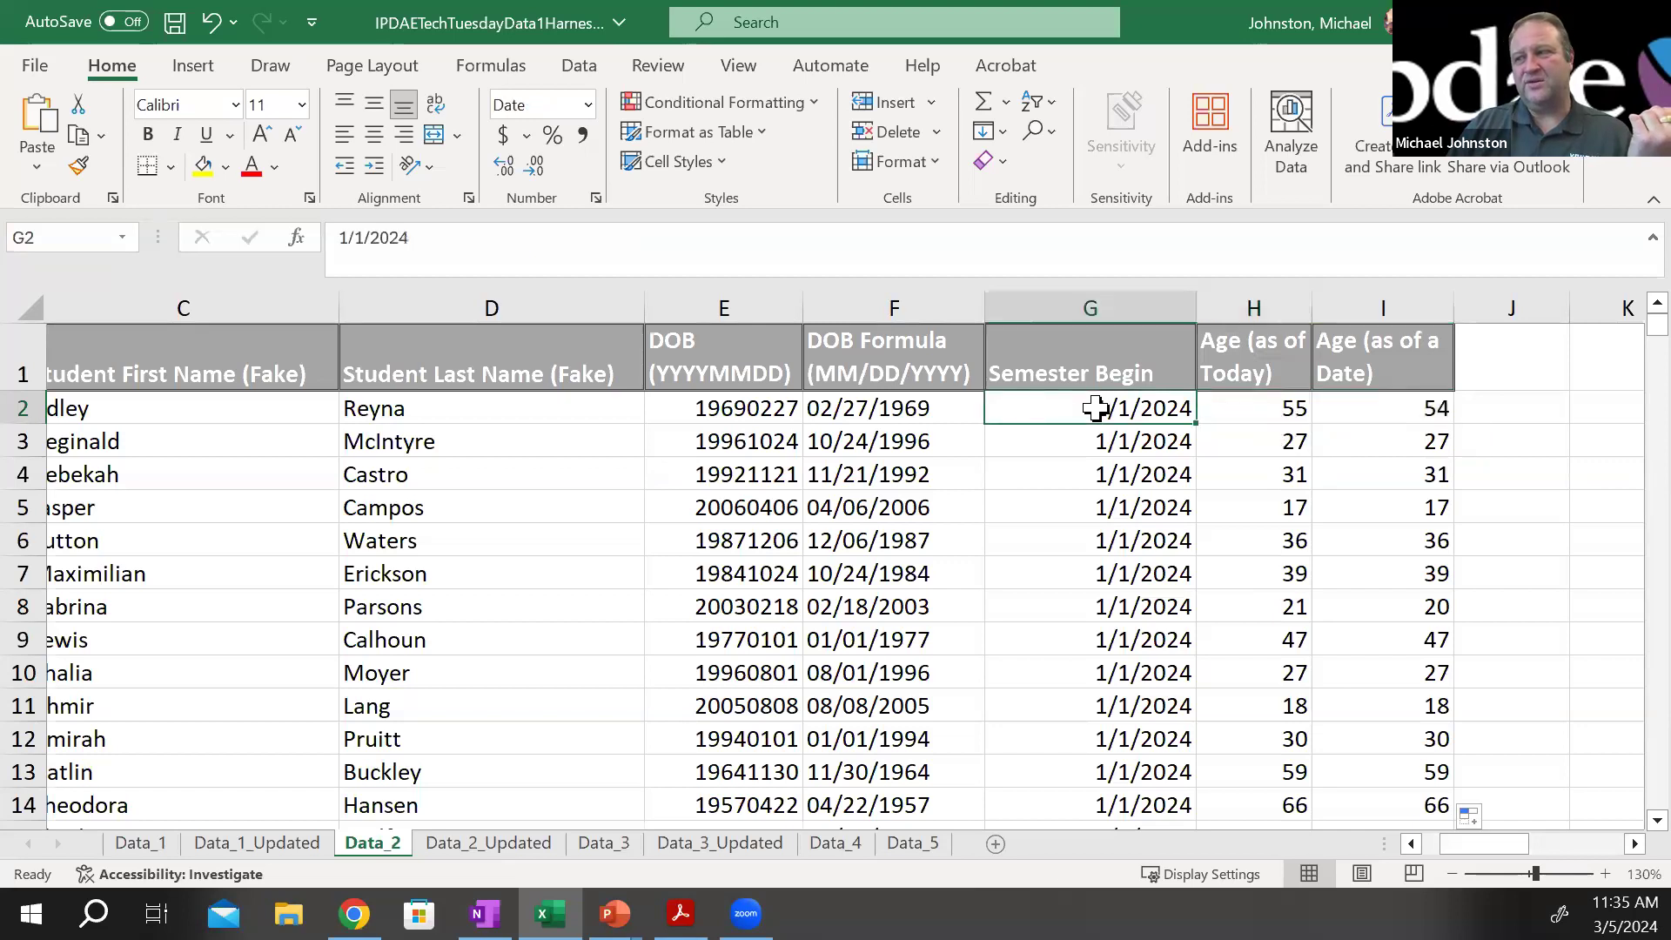
left_click(846, 412)
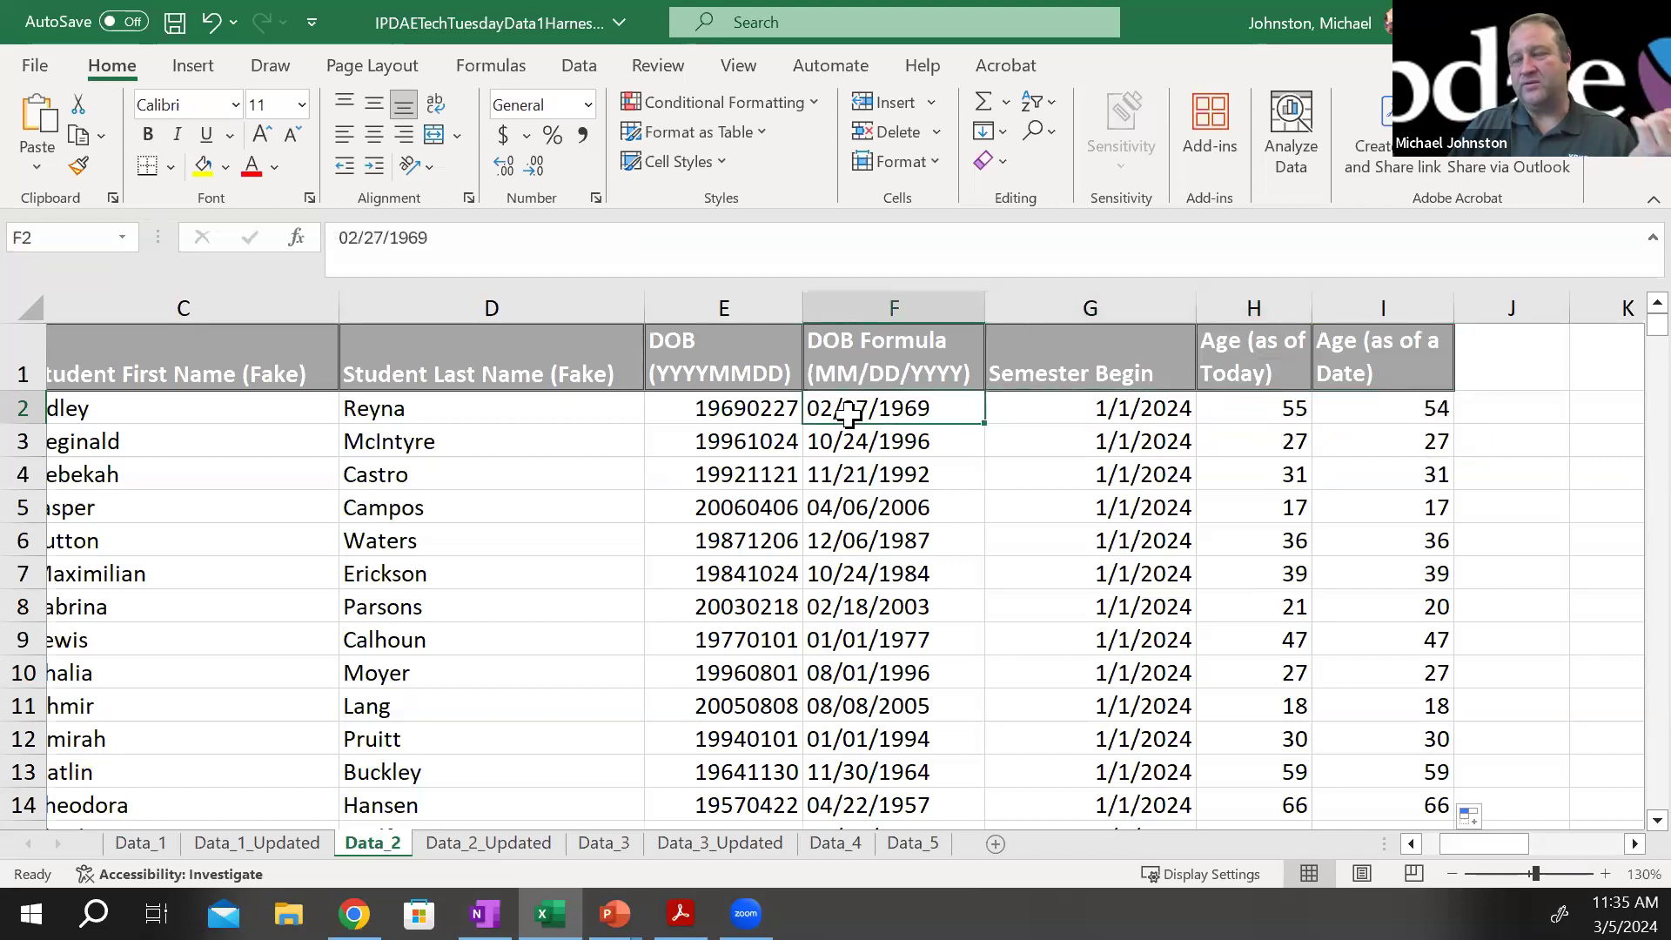
left_click(1157, 408)
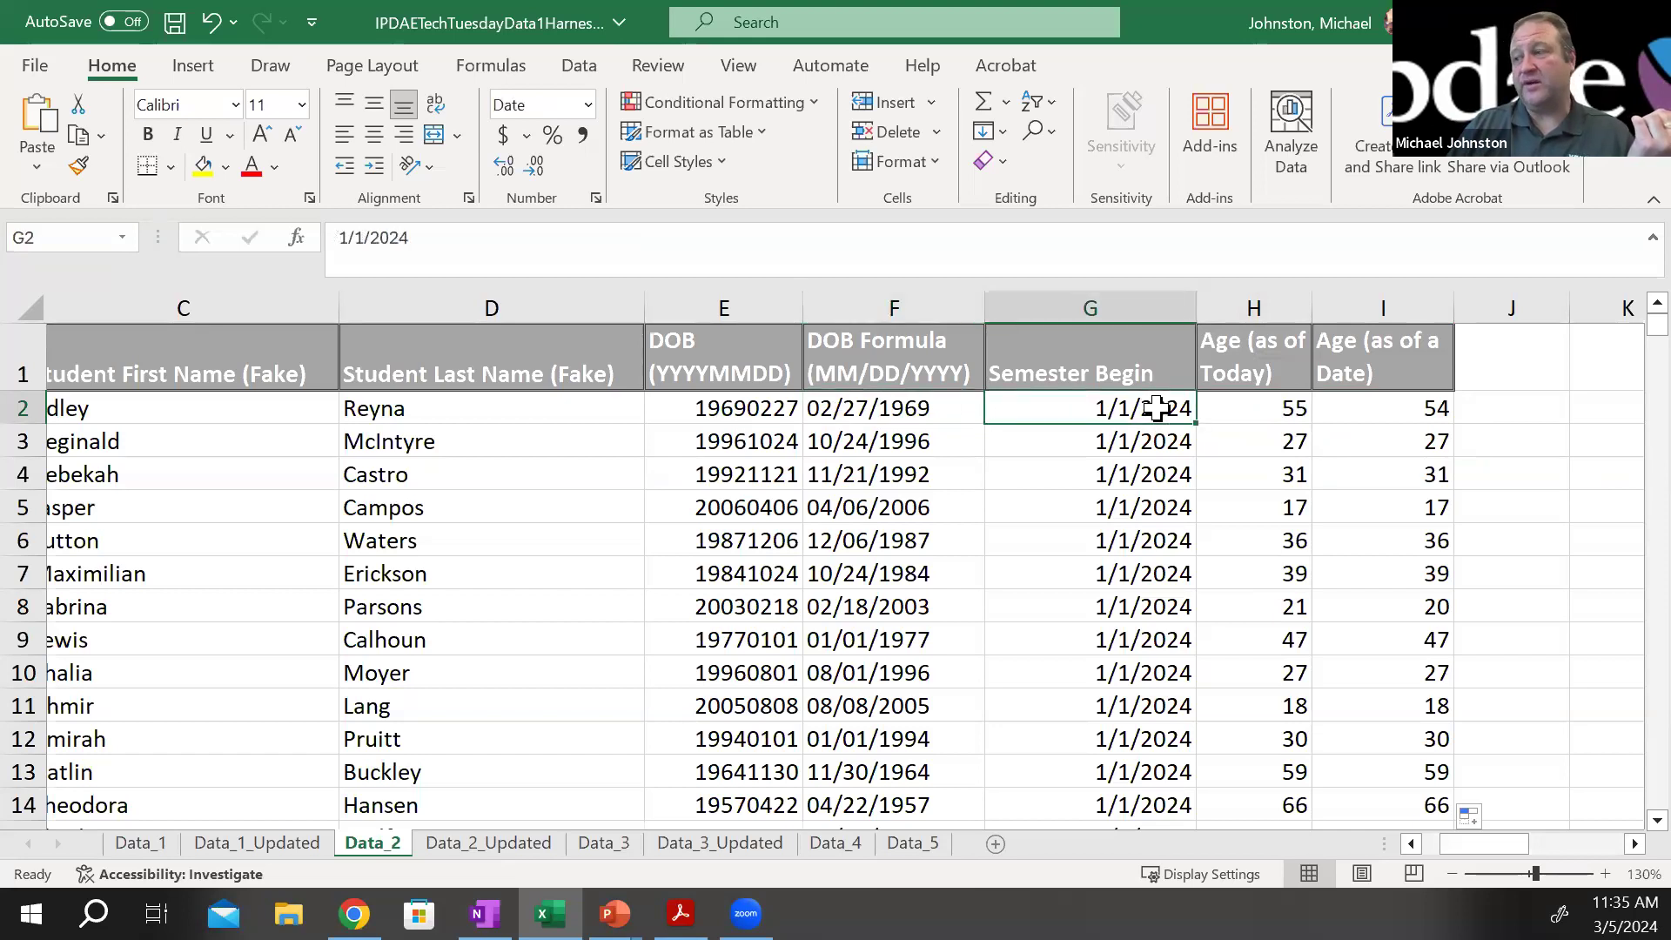
Review the age formulas in I2 and H2 against the birth date in F2 on the Data_2 sheet
left_click(1445, 408)
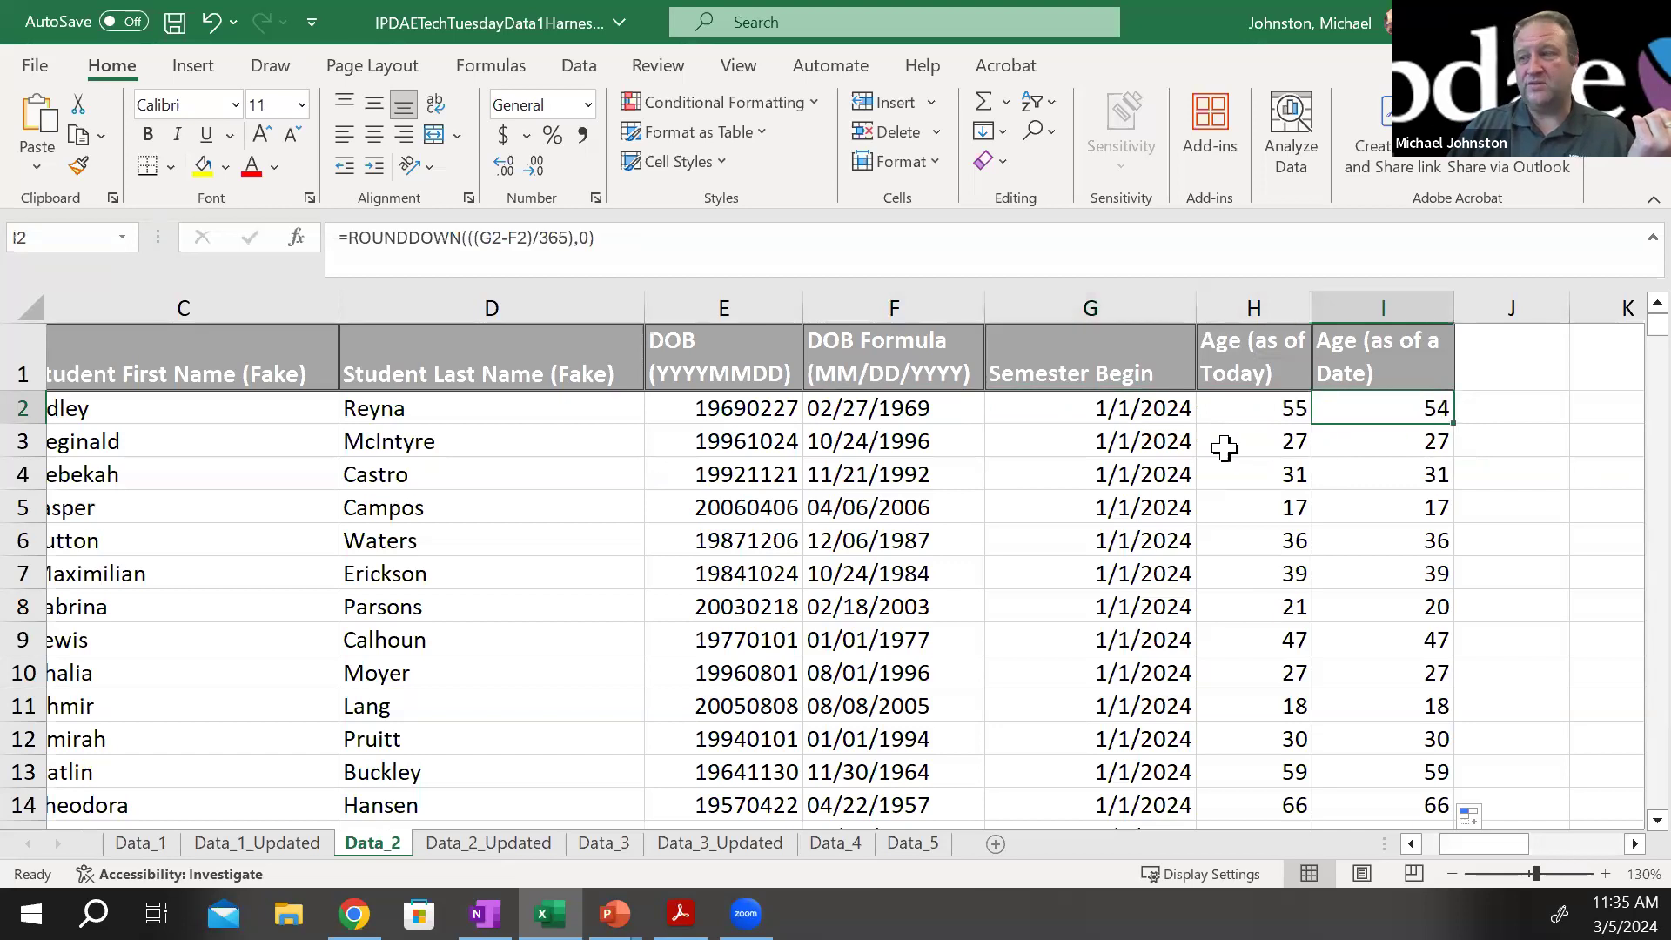
left_click(879, 411)
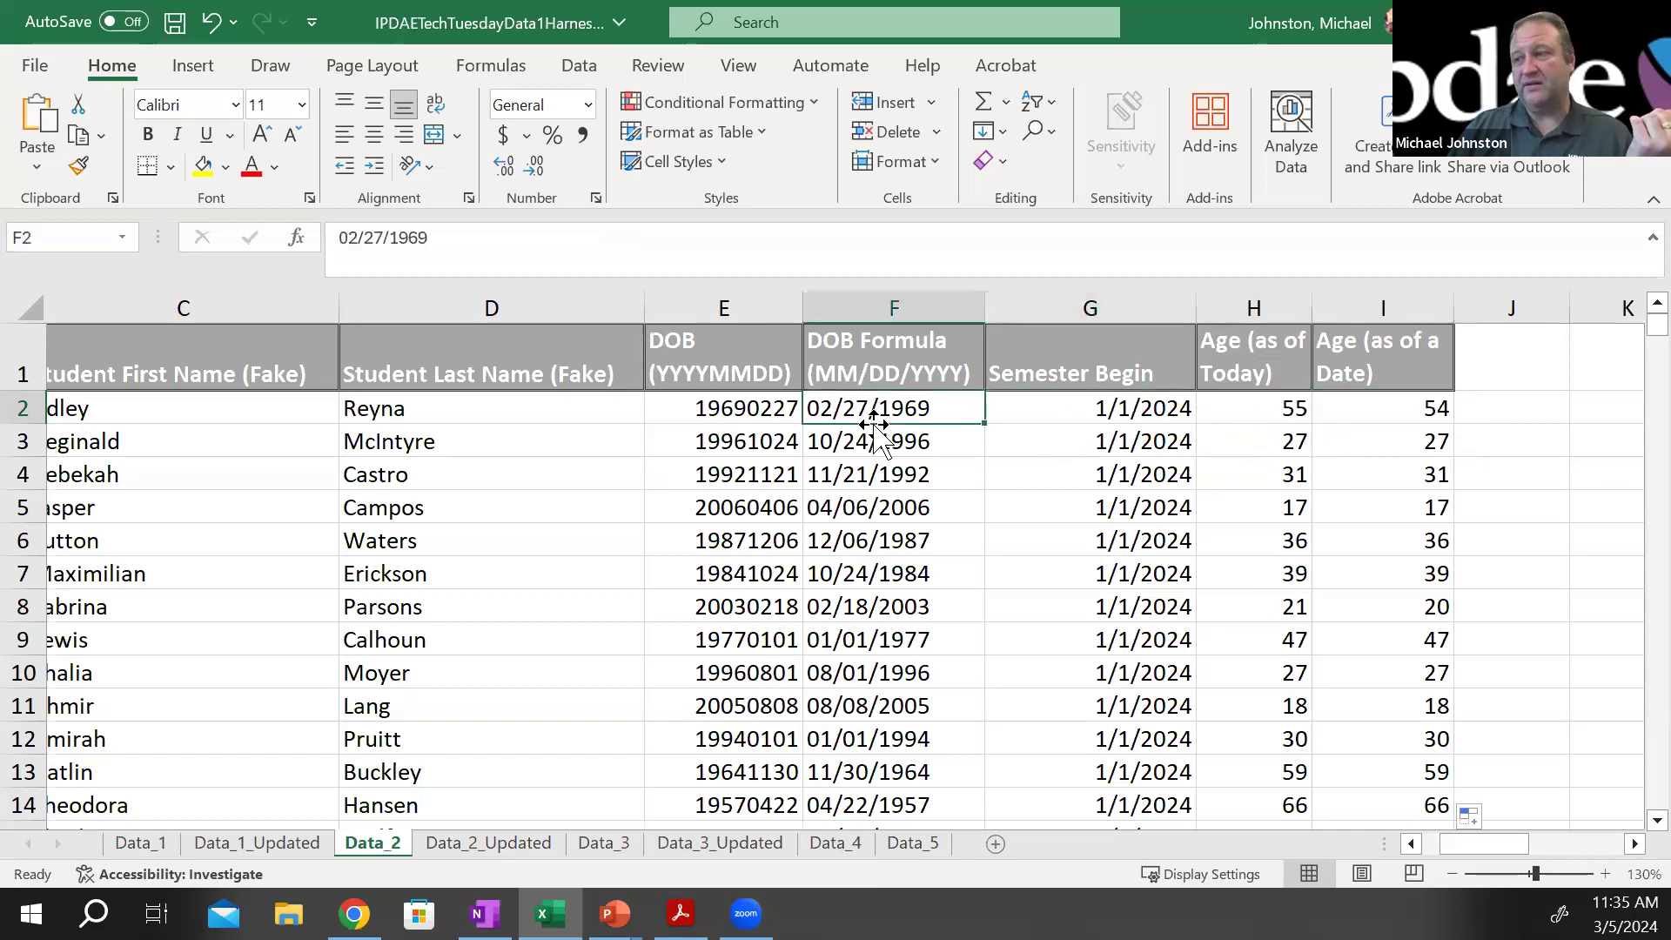
left_click(1272, 414)
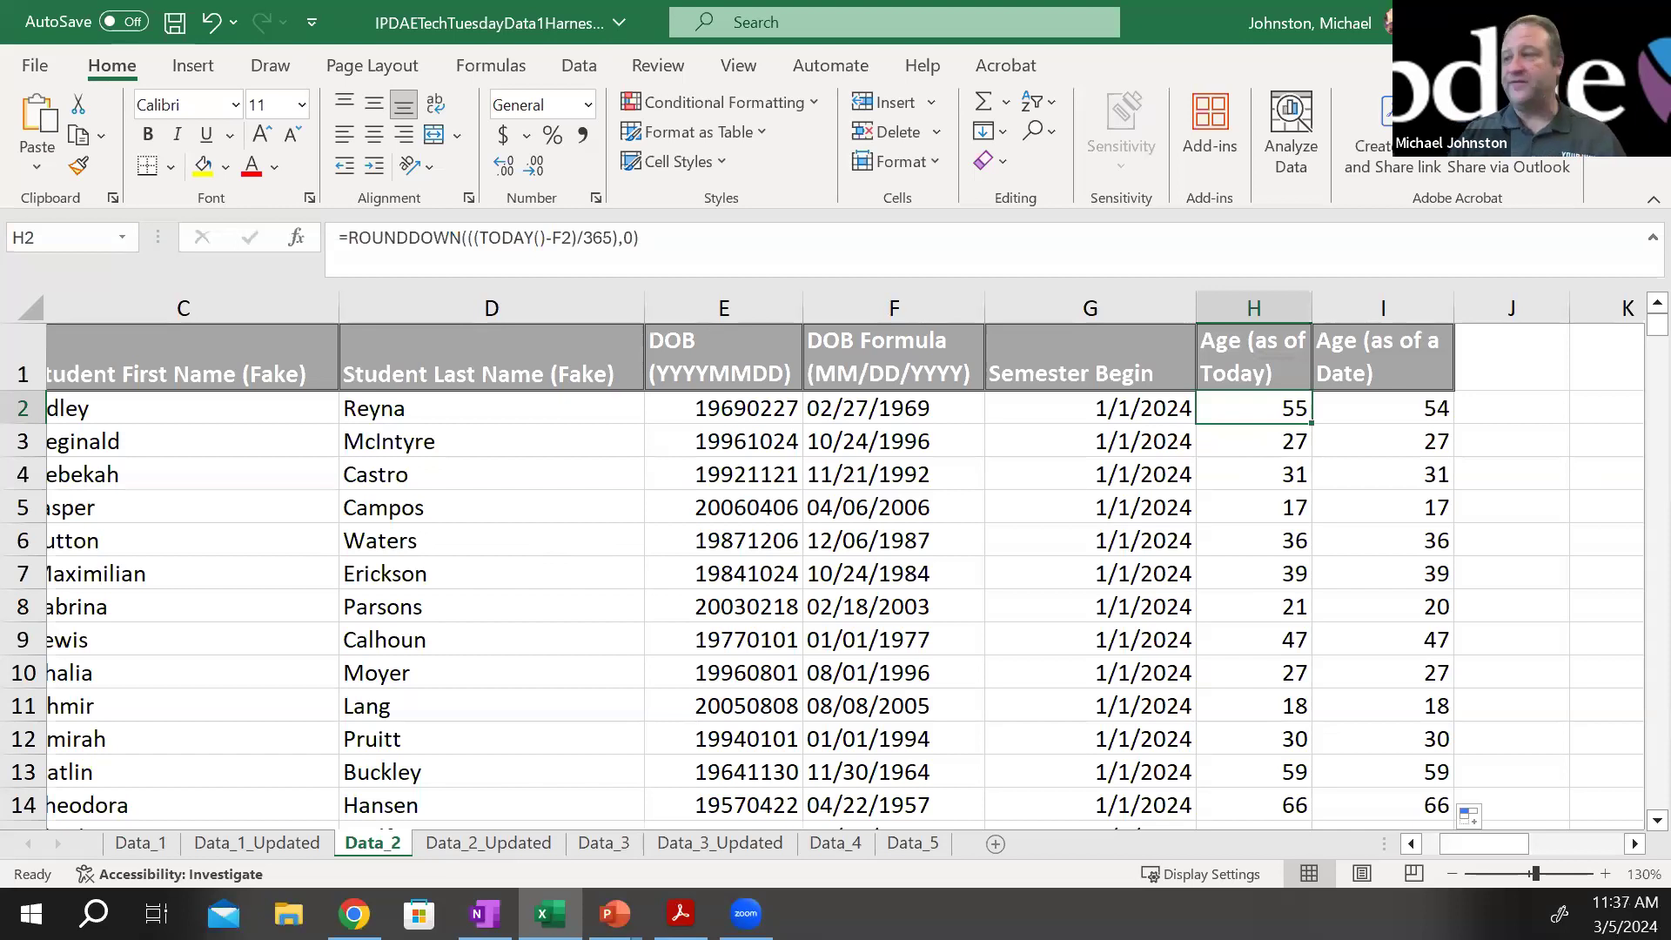
left_click(1278, 435)
left_click(1276, 416)
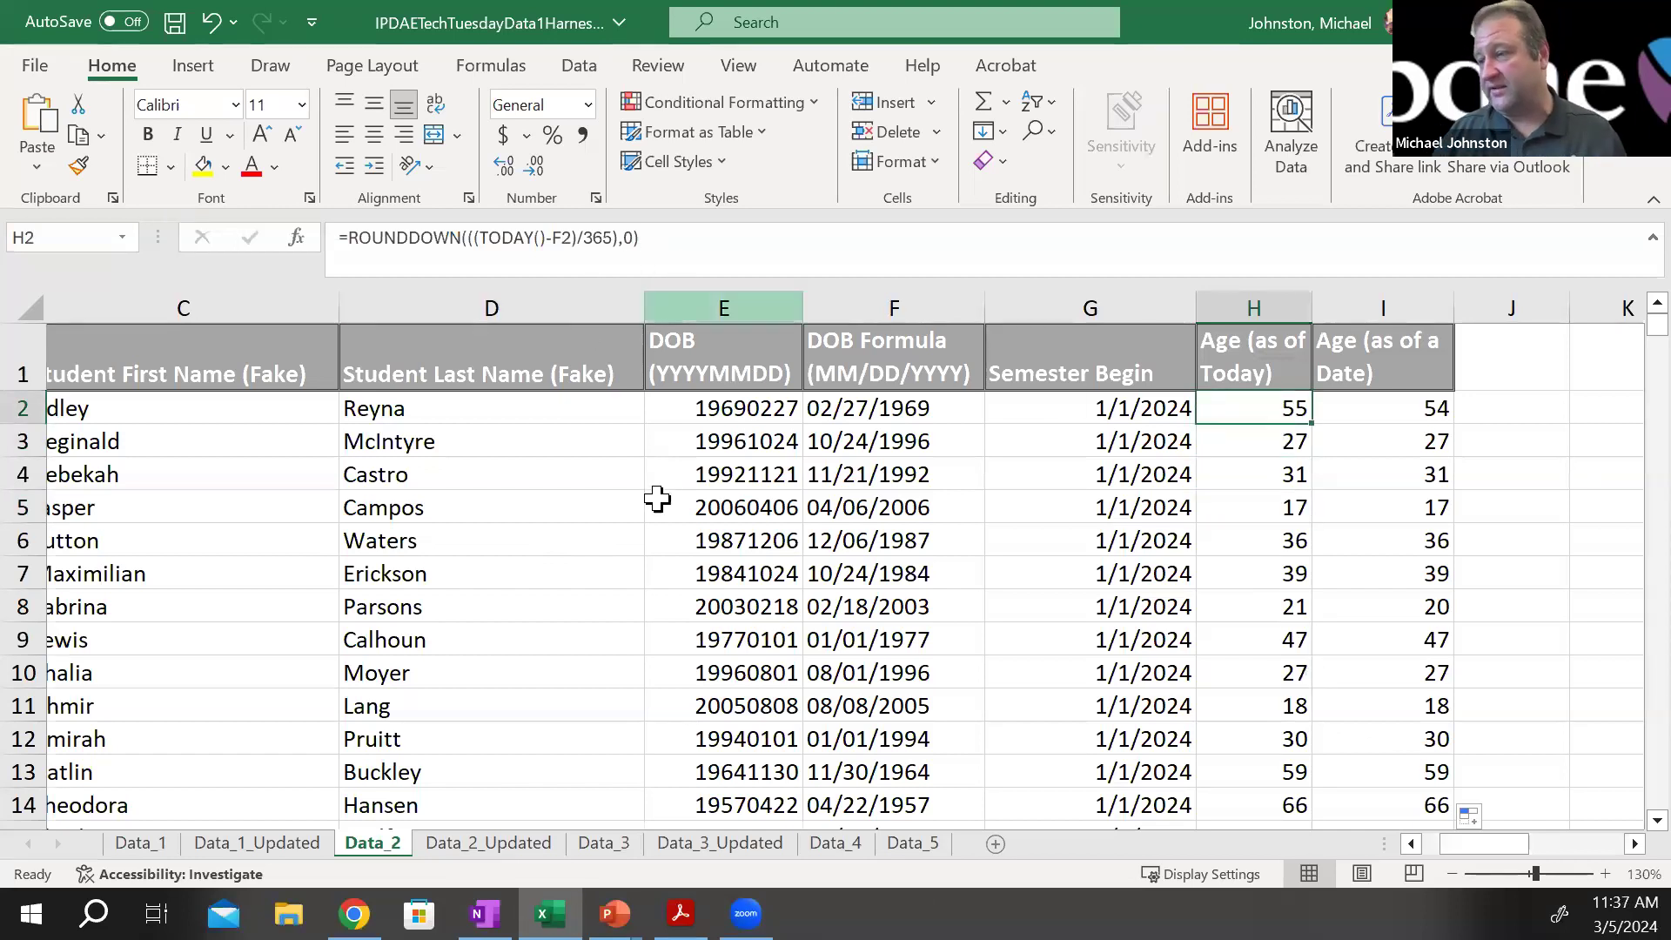
Copy the formula =ROUNDDOWN(((TODAY()-F2)/365),0) from the text box on the Data_2_Updated sheet
left_click(470, 845)
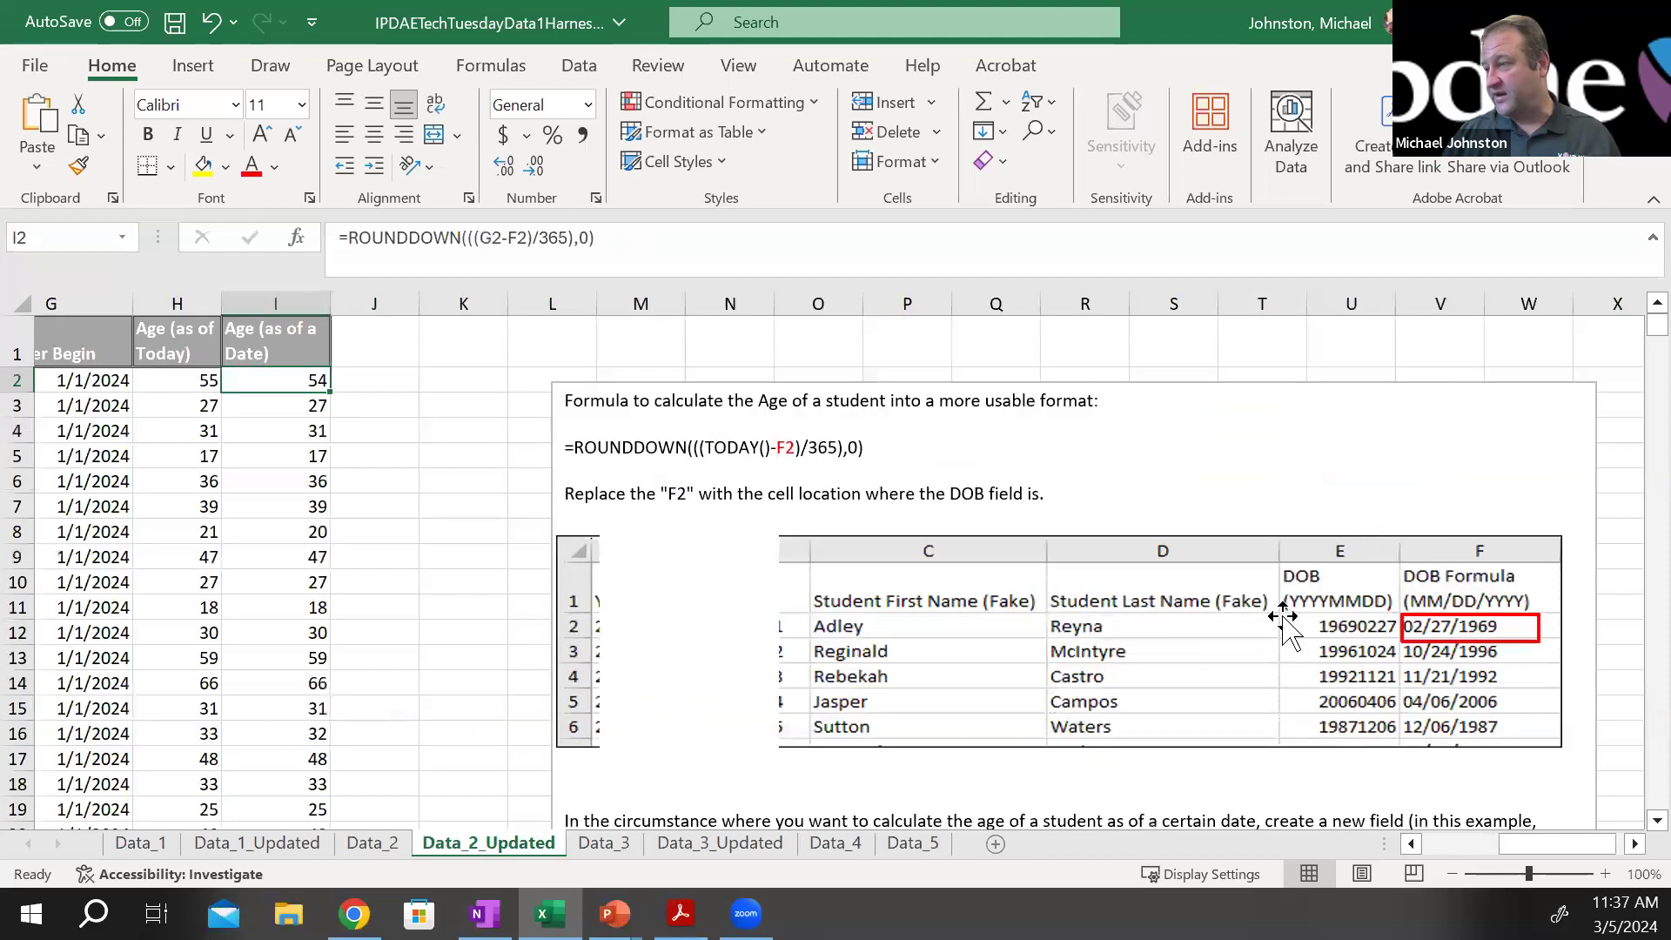
left_click_drag(882, 438, 559, 442)
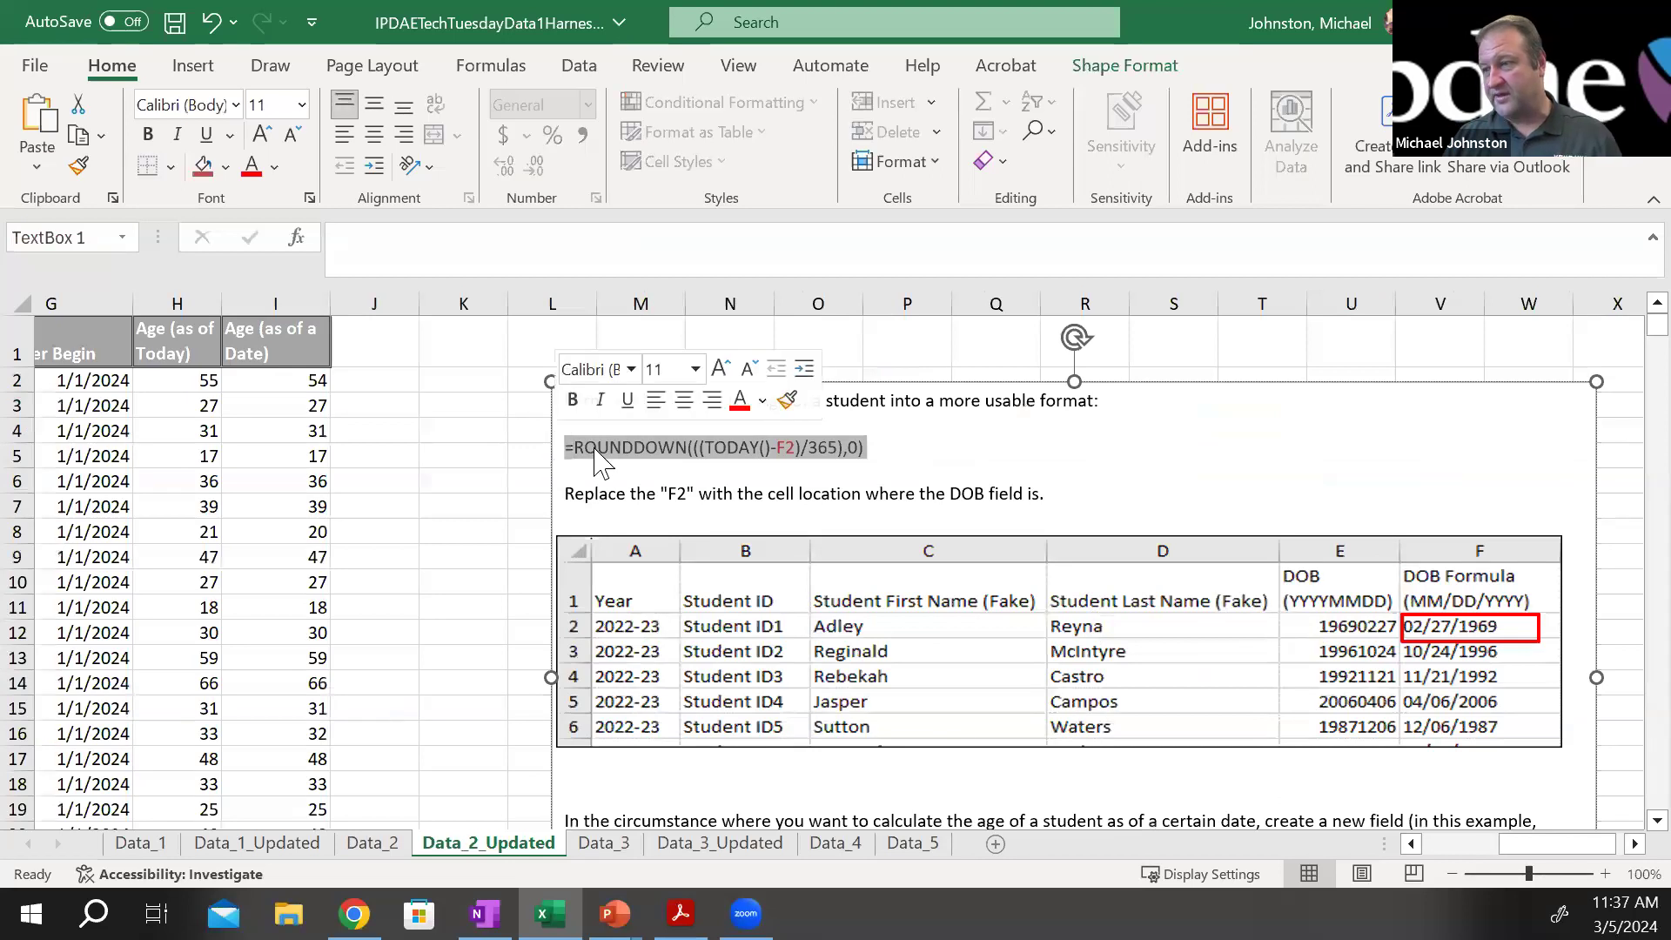
right_click(597, 447)
left_click(657, 390)
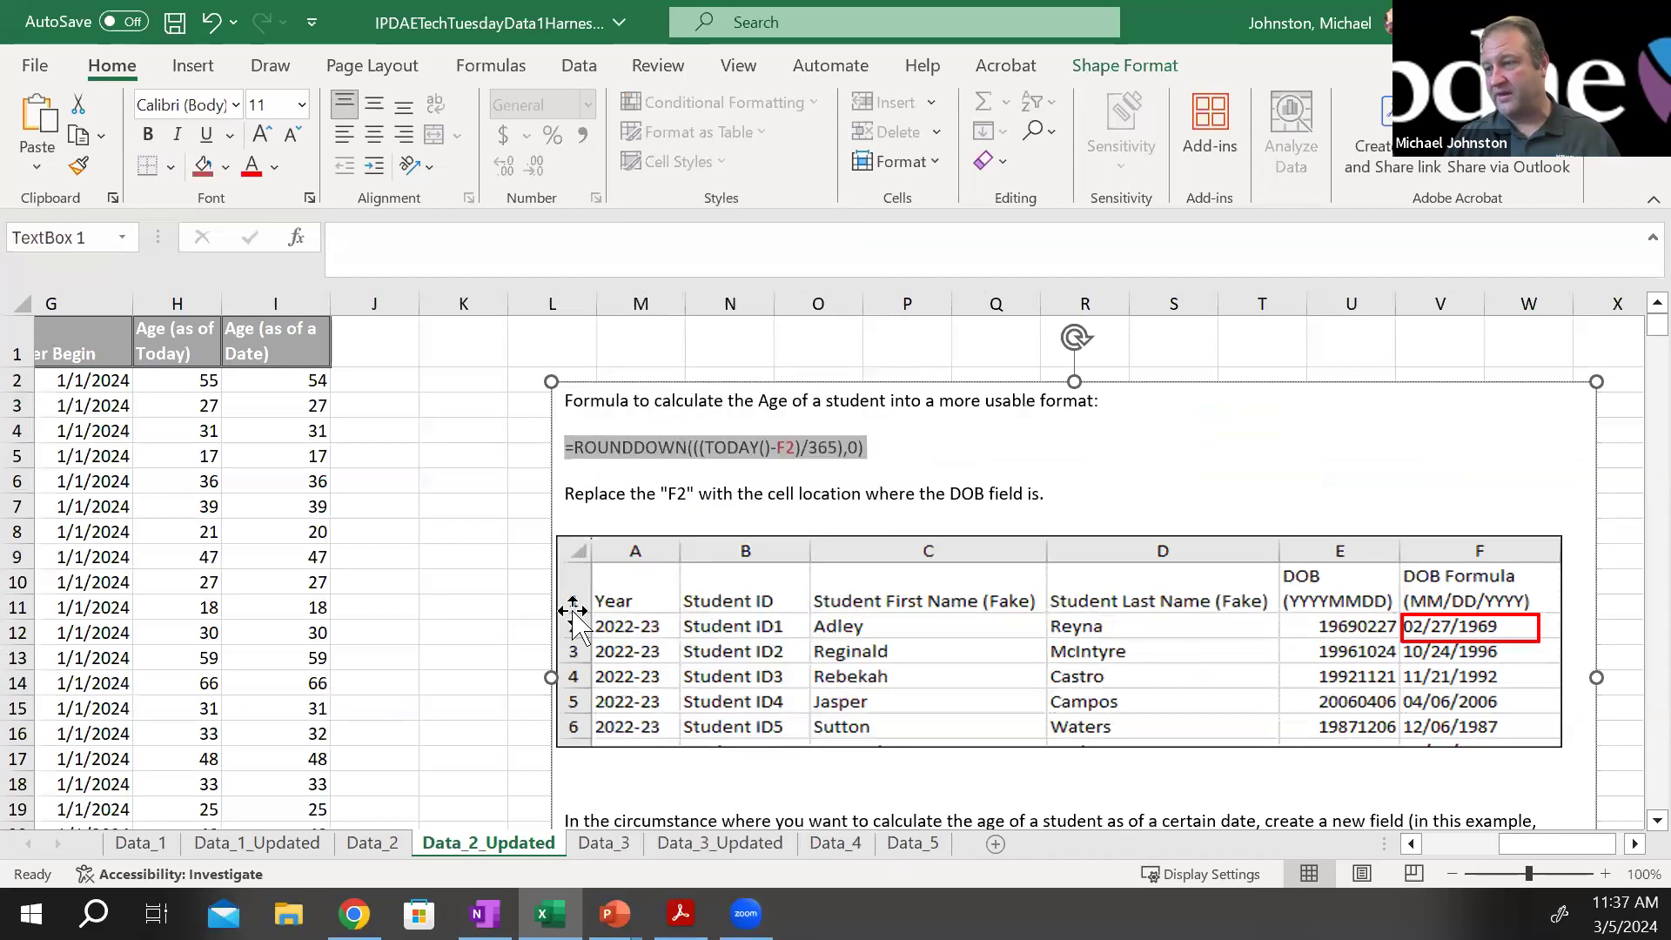
Clear cell H2 on the Data_2 sheet and paste the copied TODAY() age formula into it
left_click(374, 843)
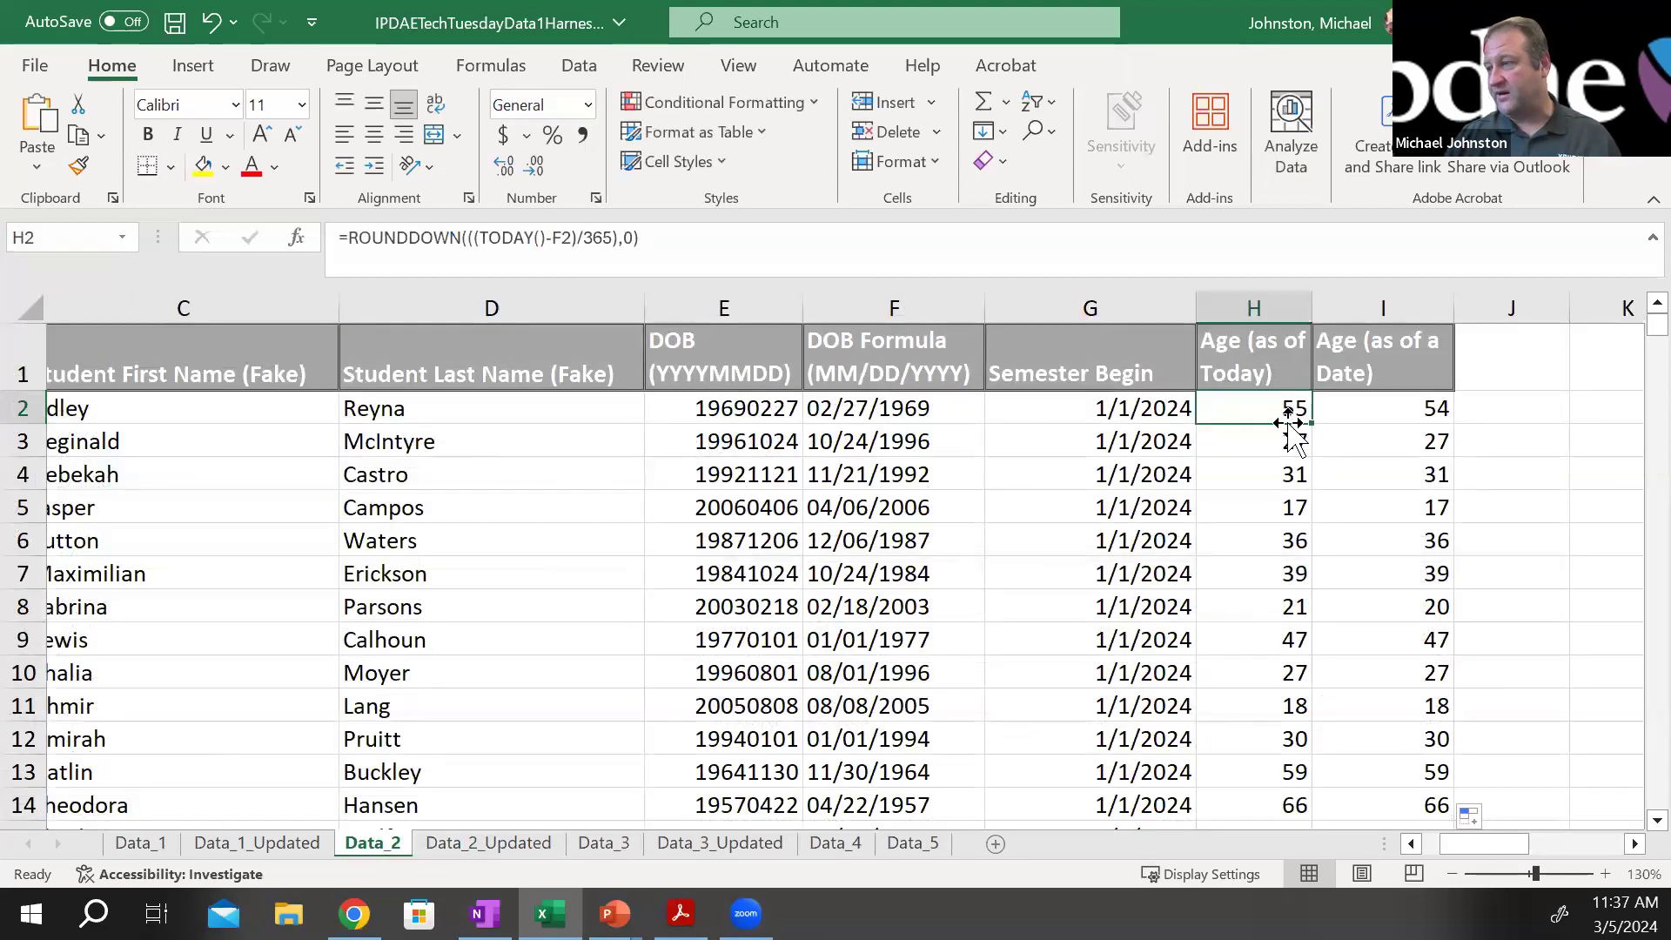
key("Delete")
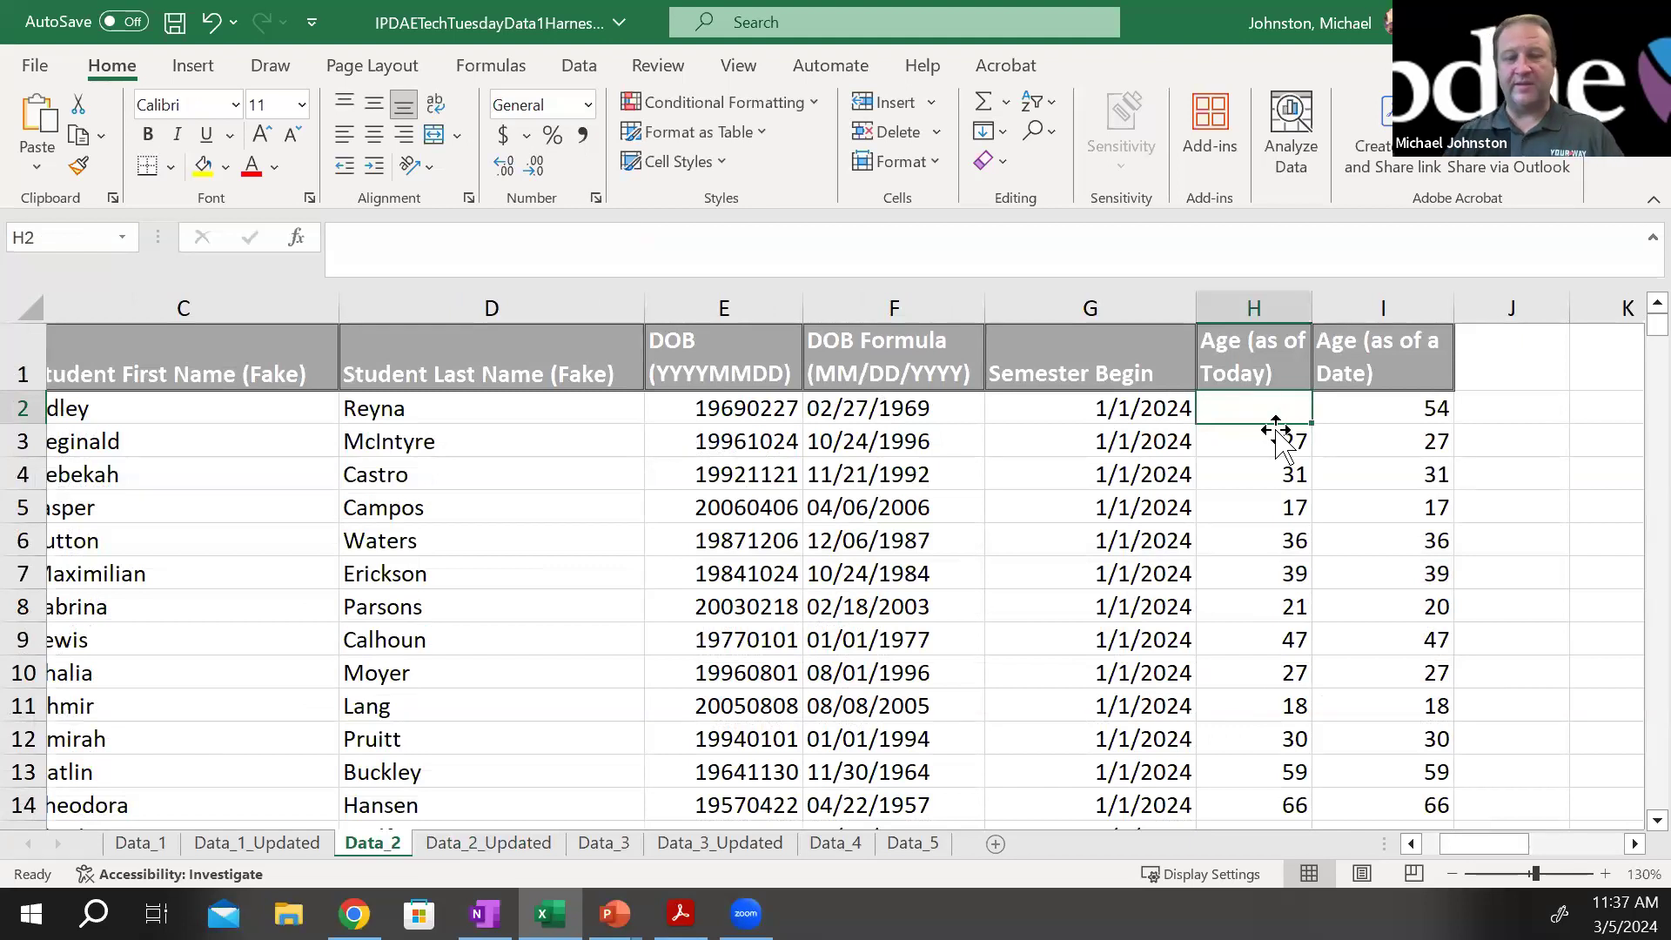
right_click(1263, 413)
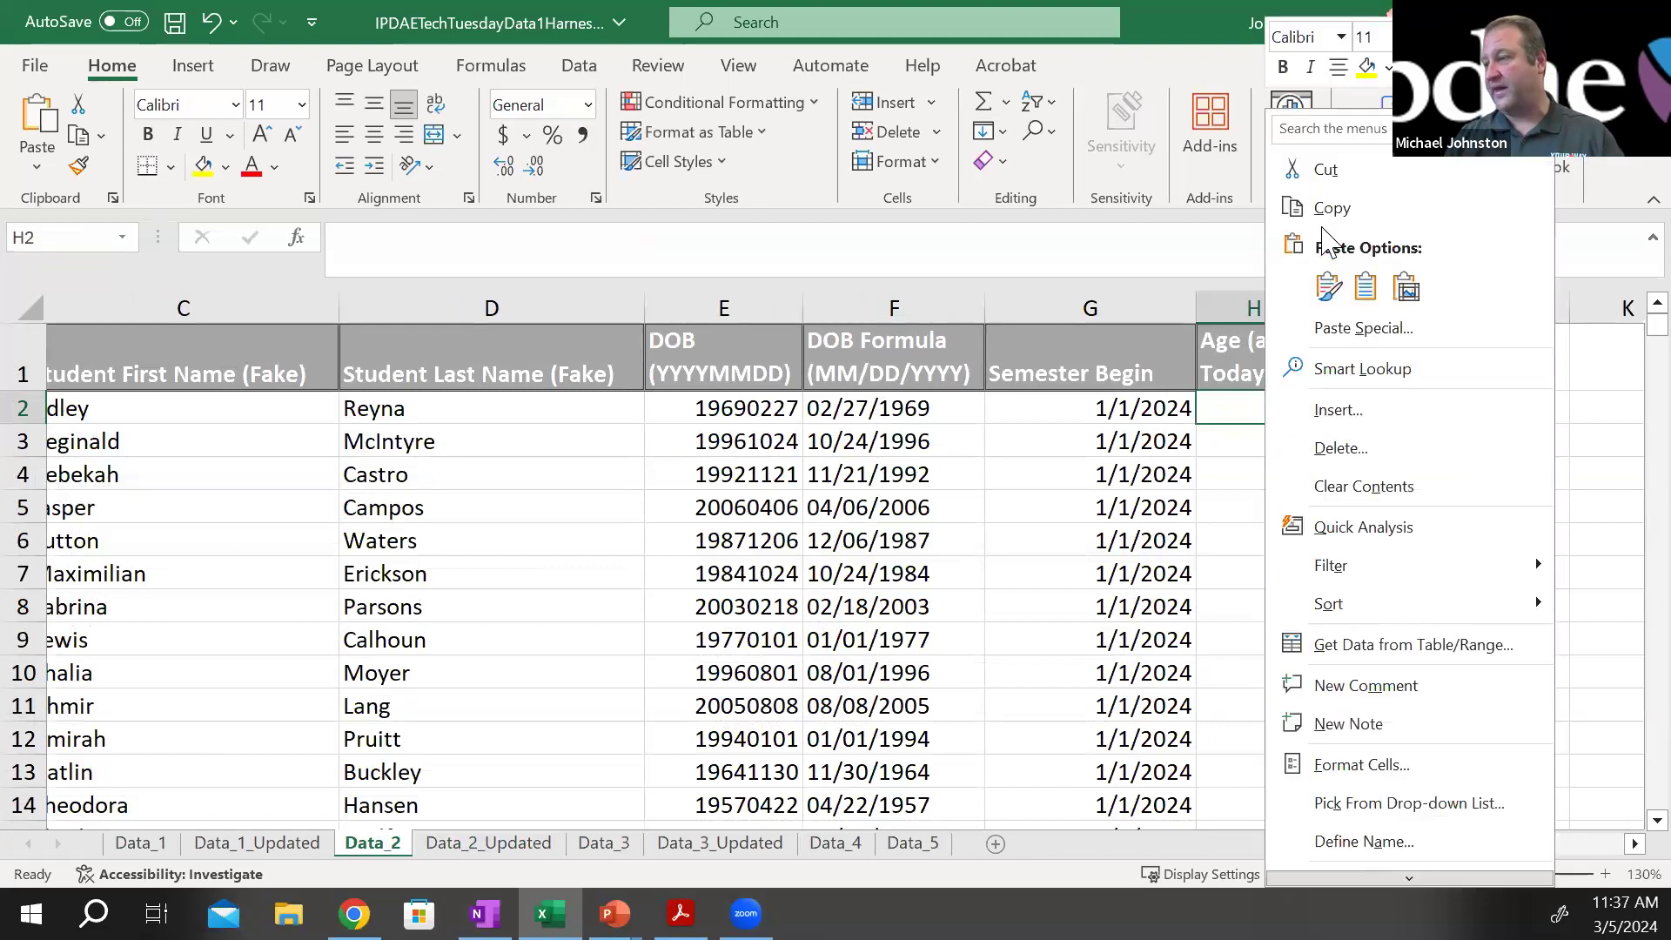
left_click(1329, 286)
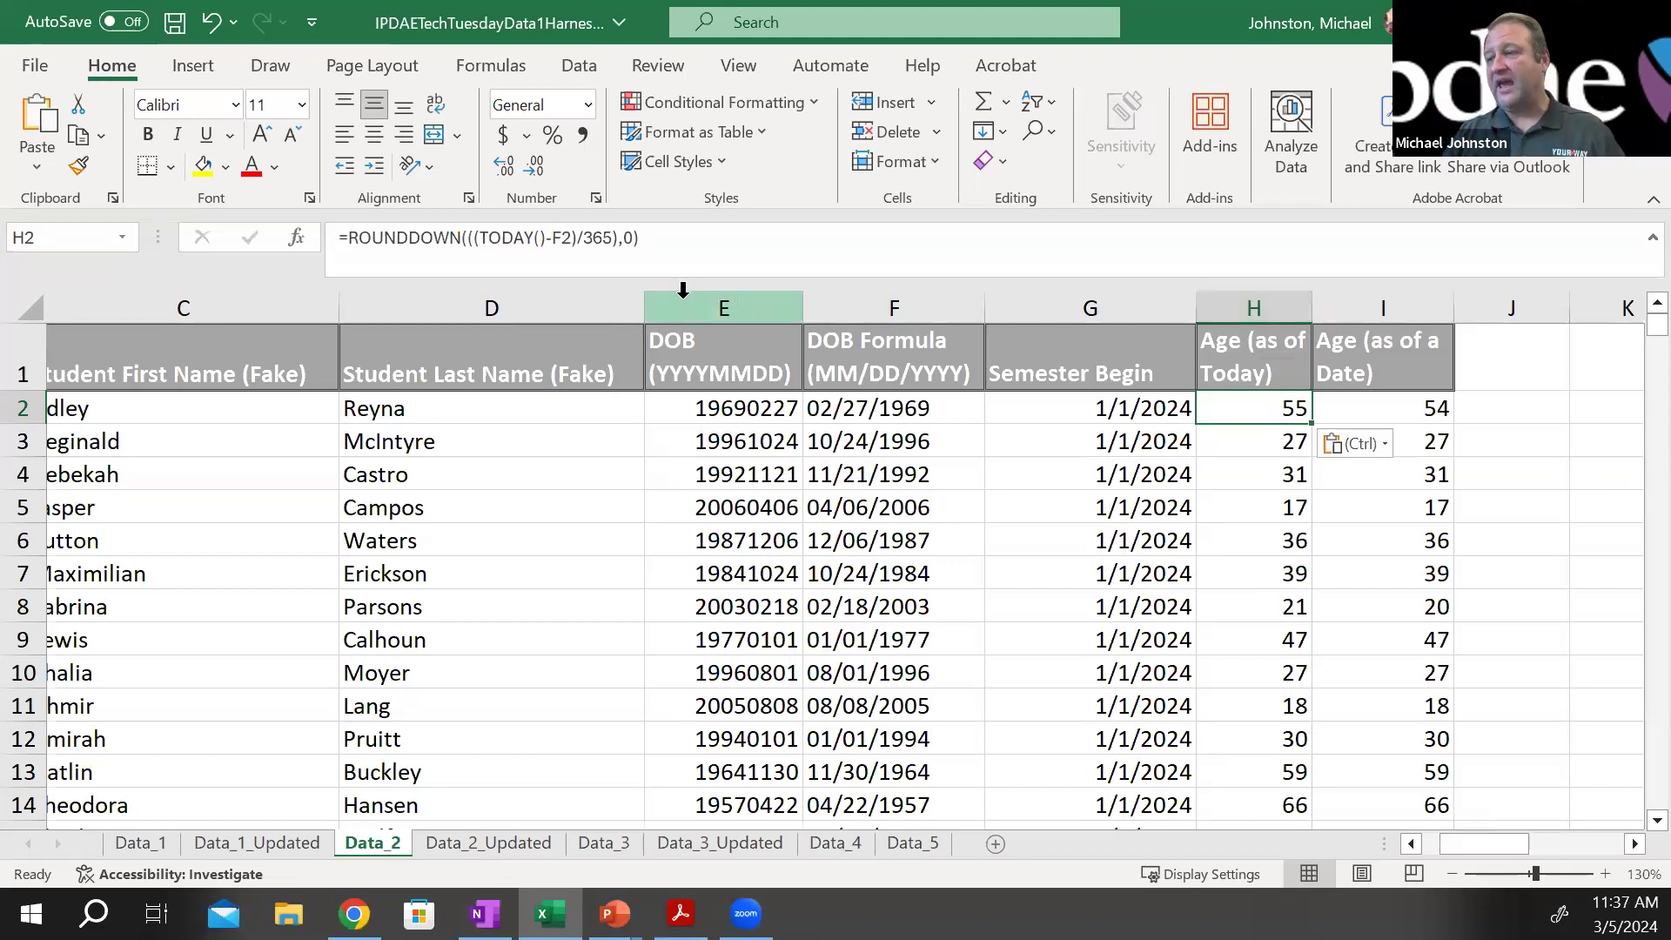
Inspect which birth date cells the age formulas in H2 and H7 refer to, leaving both formulas unedited
key("F2")
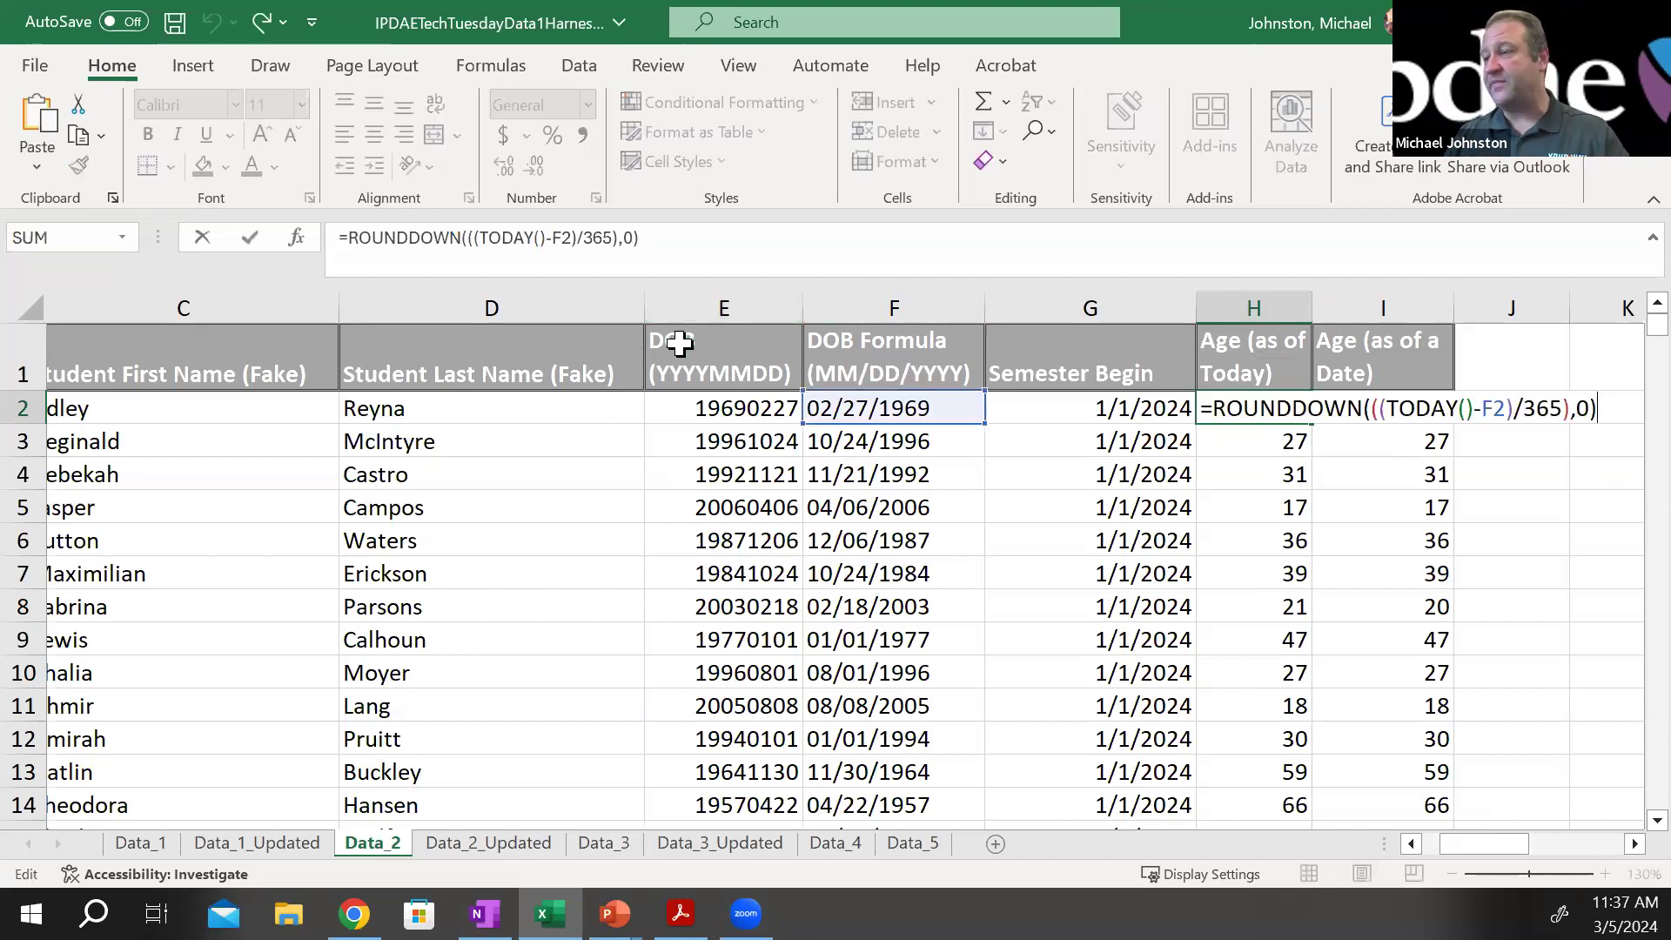
key("Escape")
left_click(1267, 558)
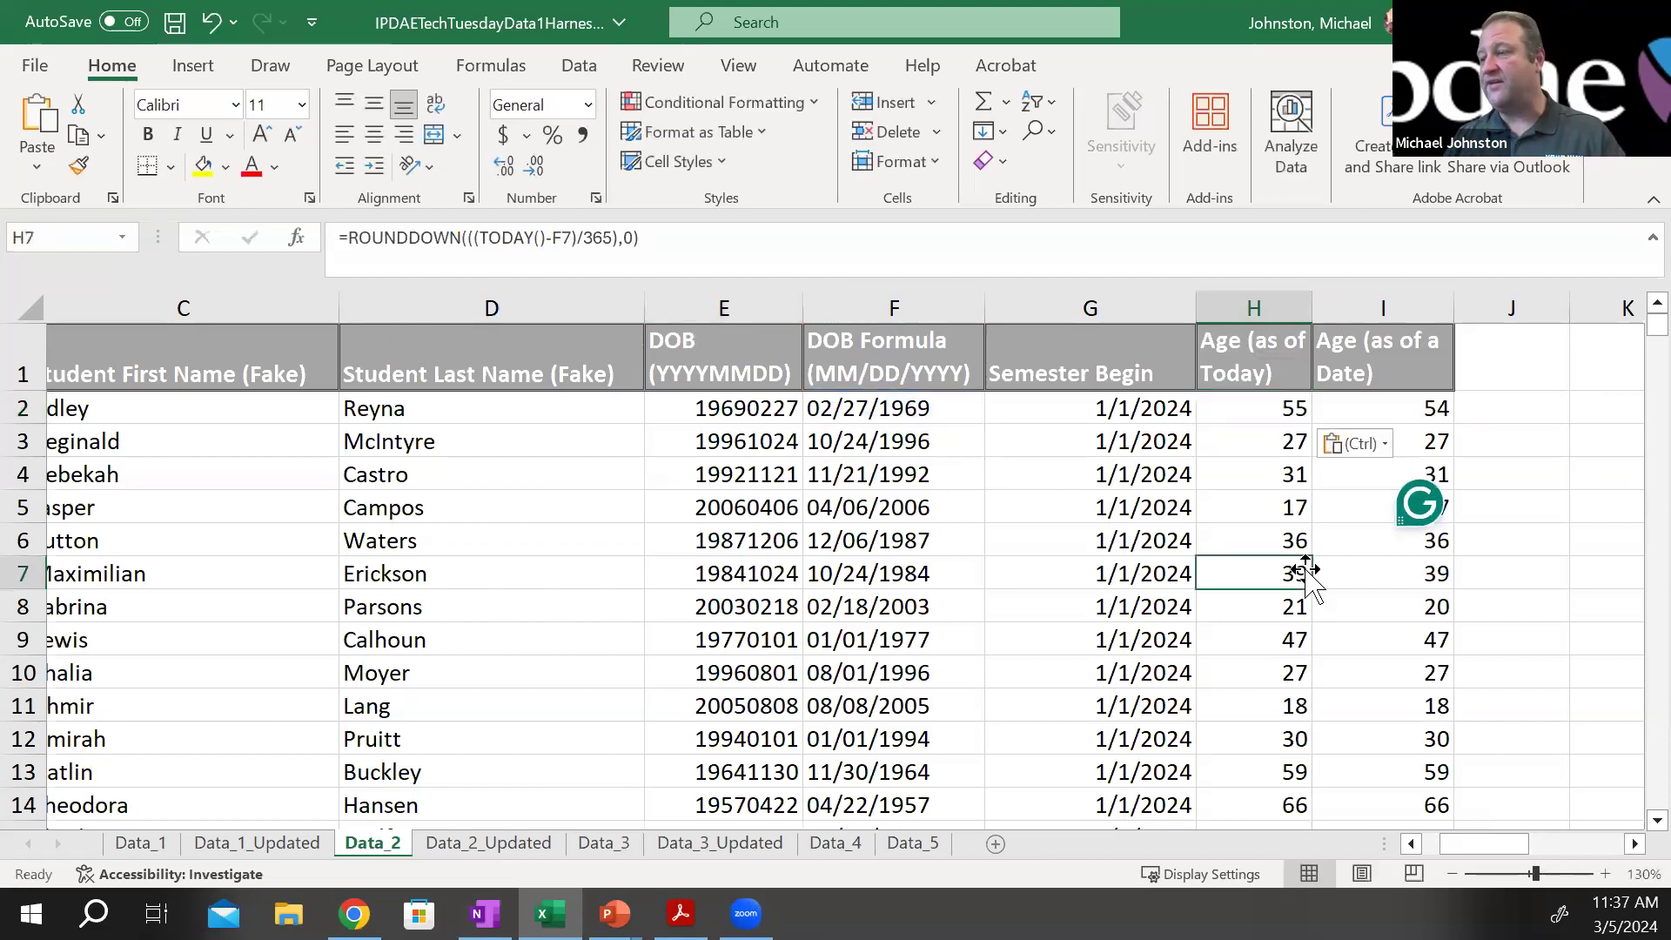
key("F2")
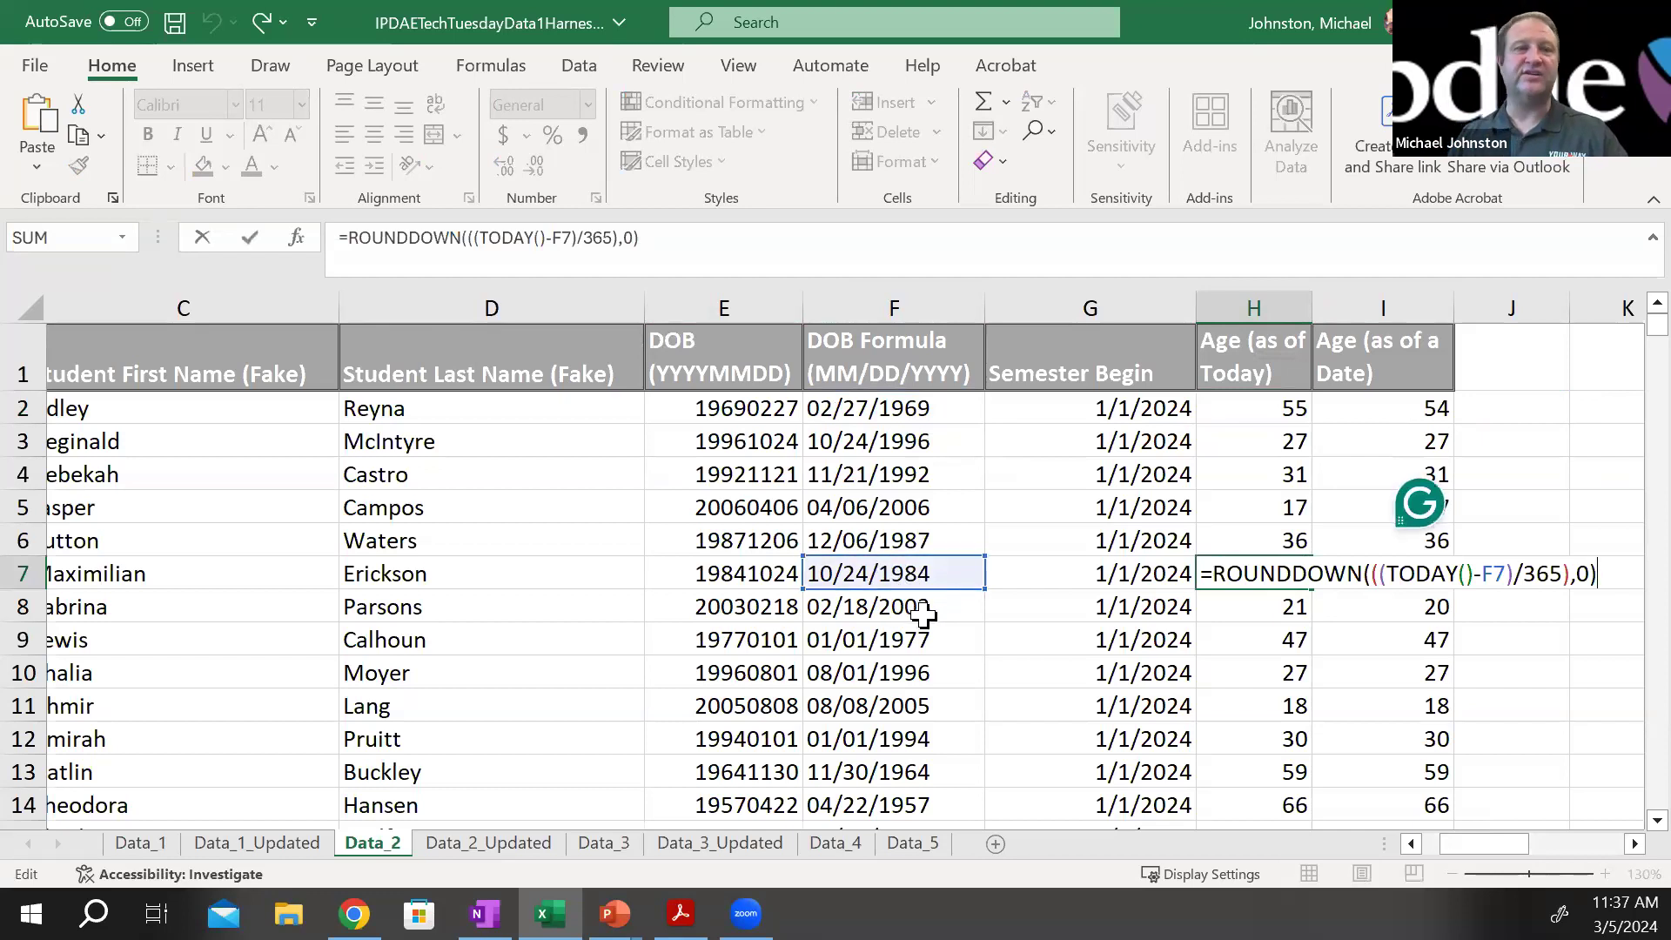
key("Escape")
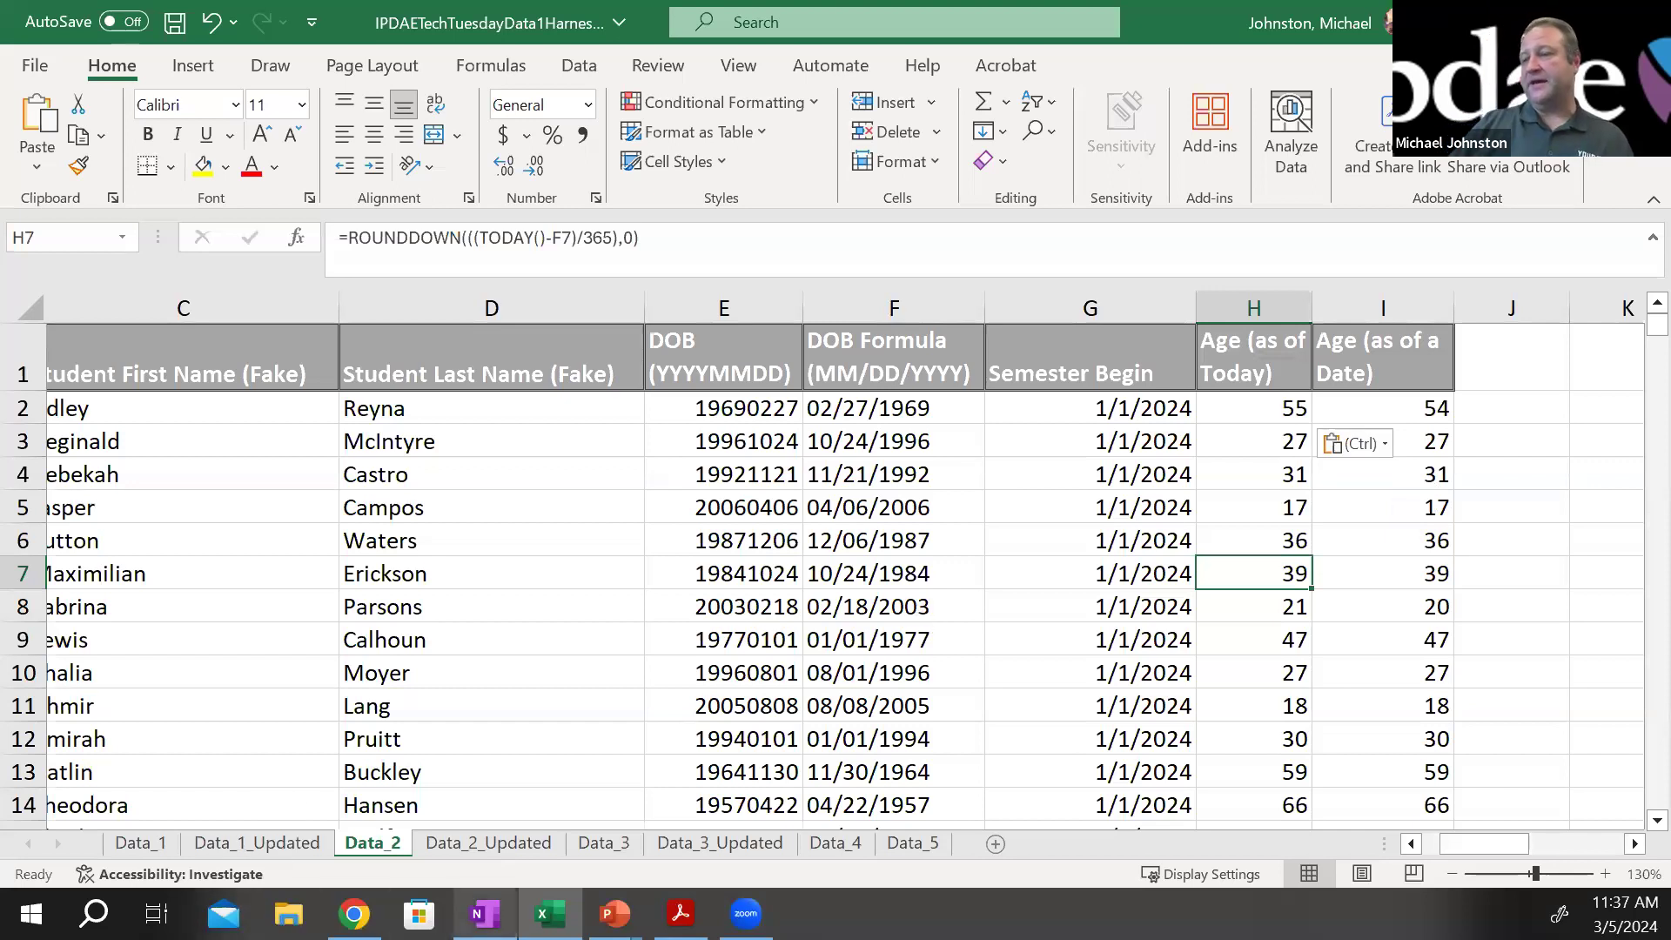
Open the Data_3 sheet, and switch to the PowerPoint slide show to view the Age Groupings (Bins) slide
left_click(603, 842)
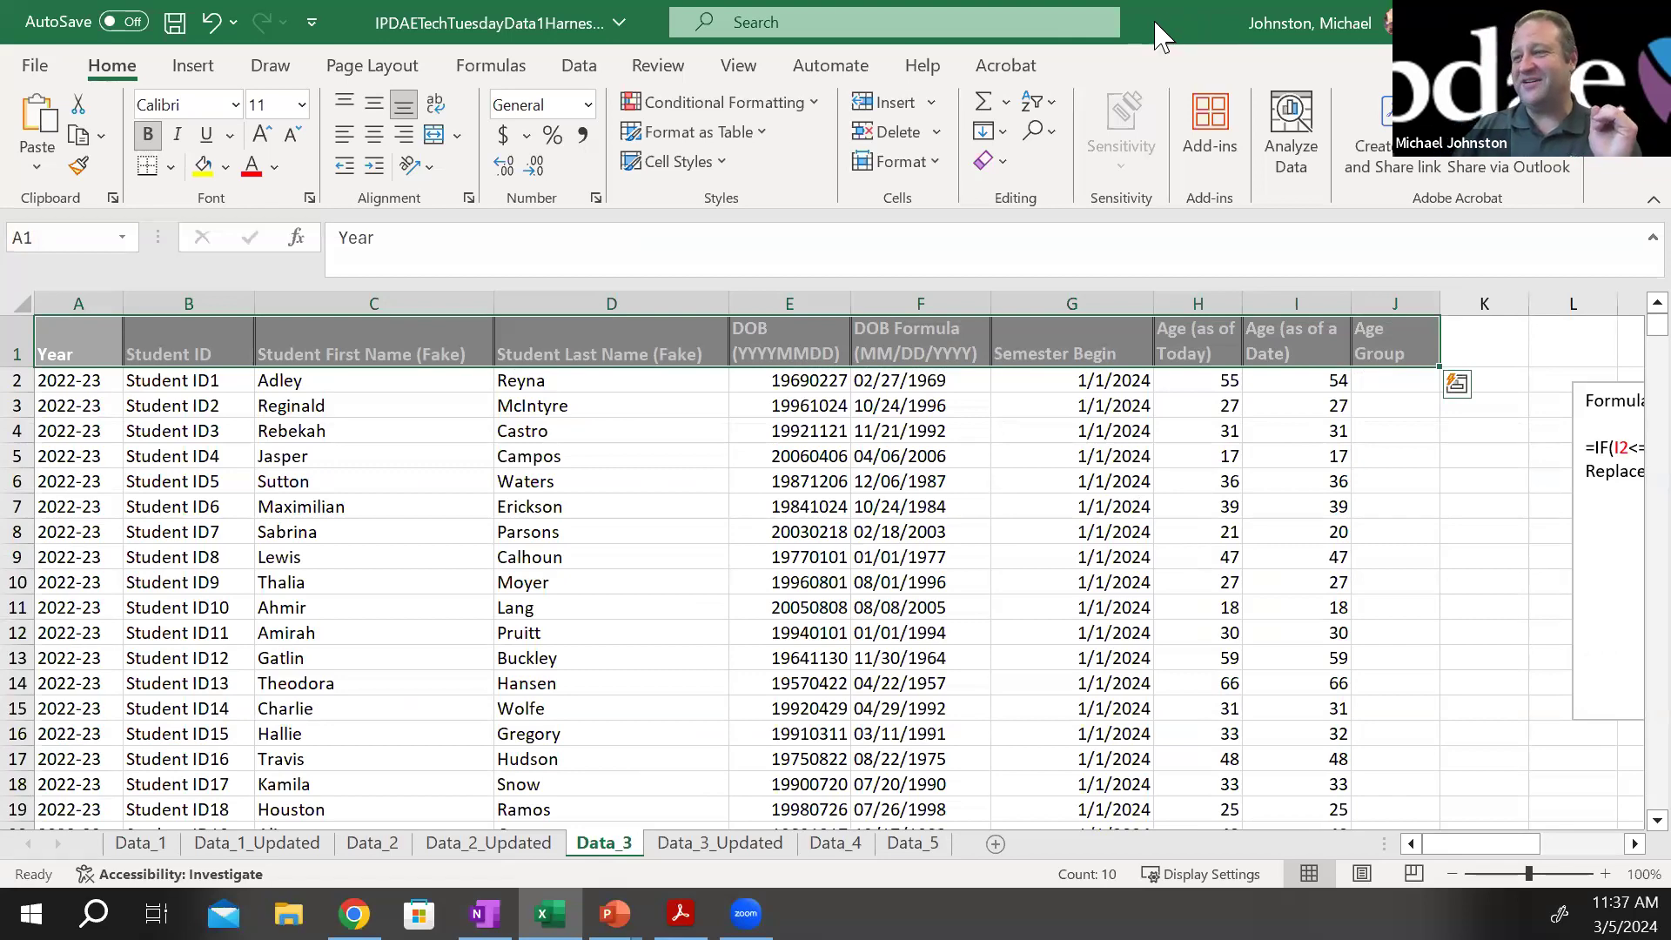
key("alt+Tab")
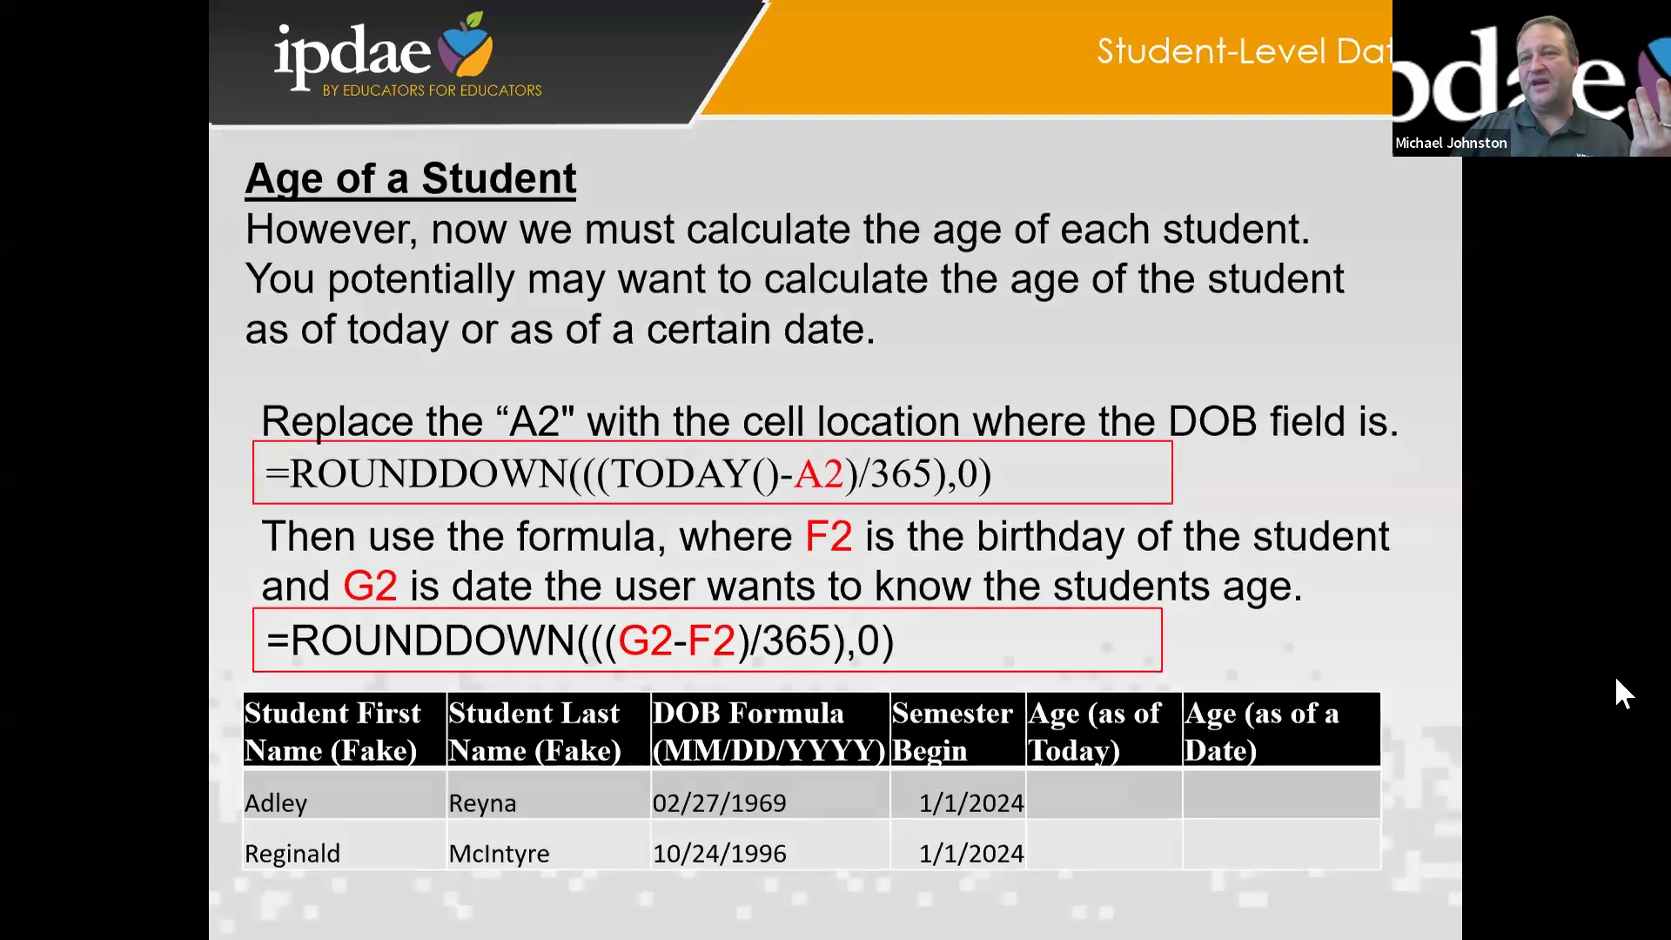
key("Right")
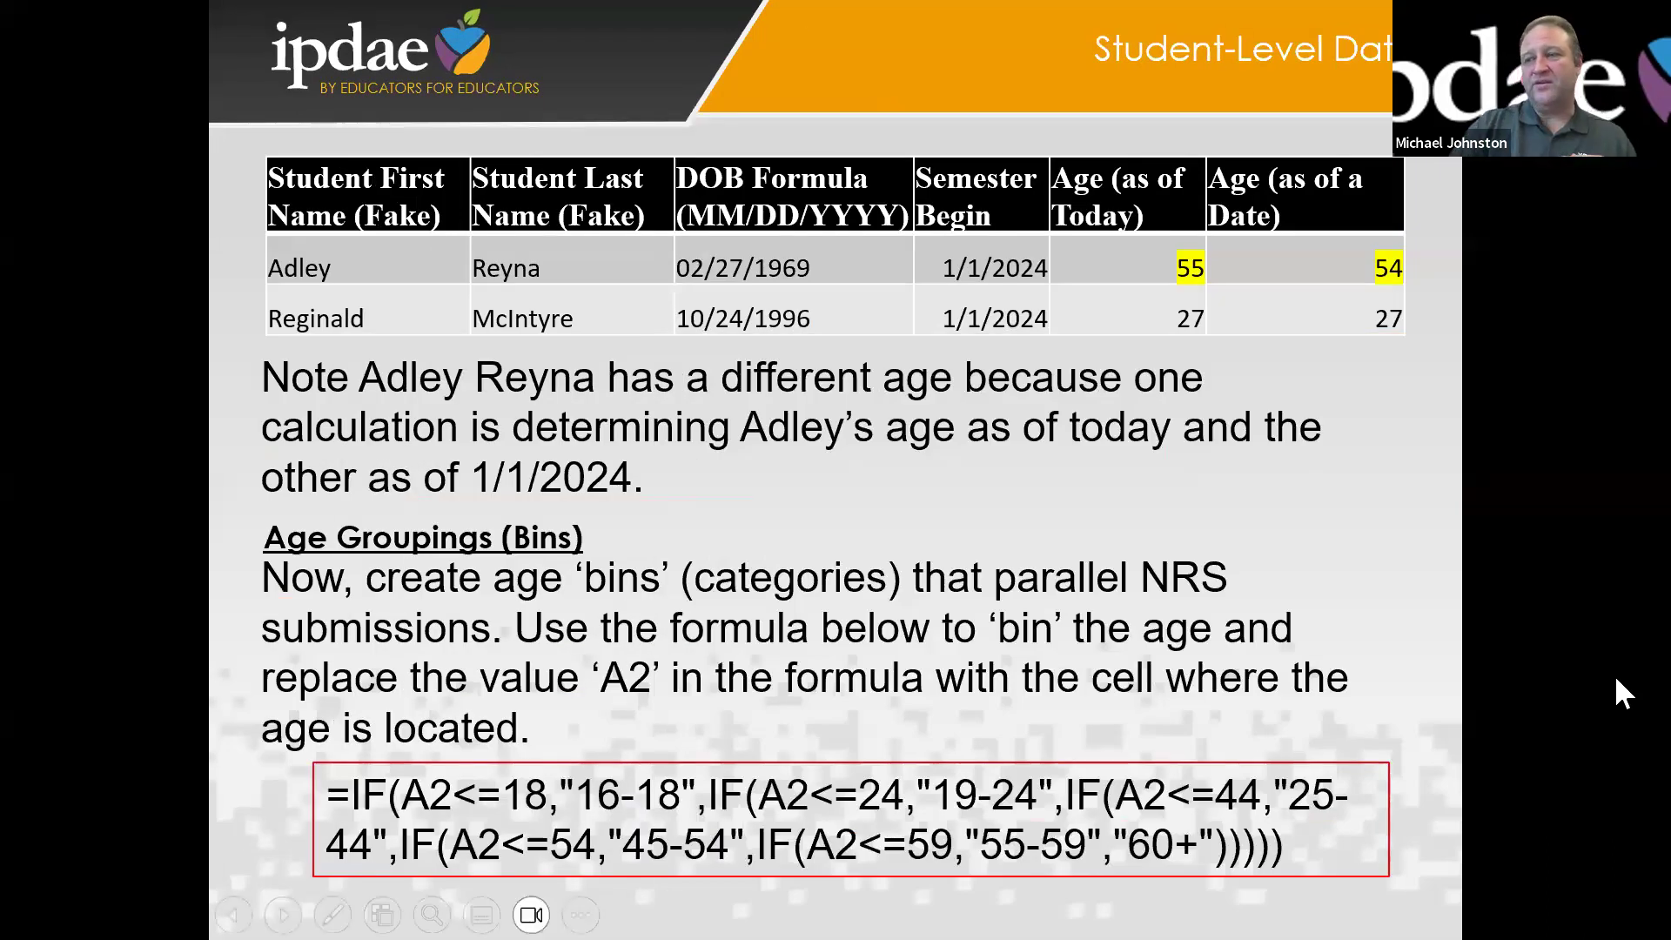
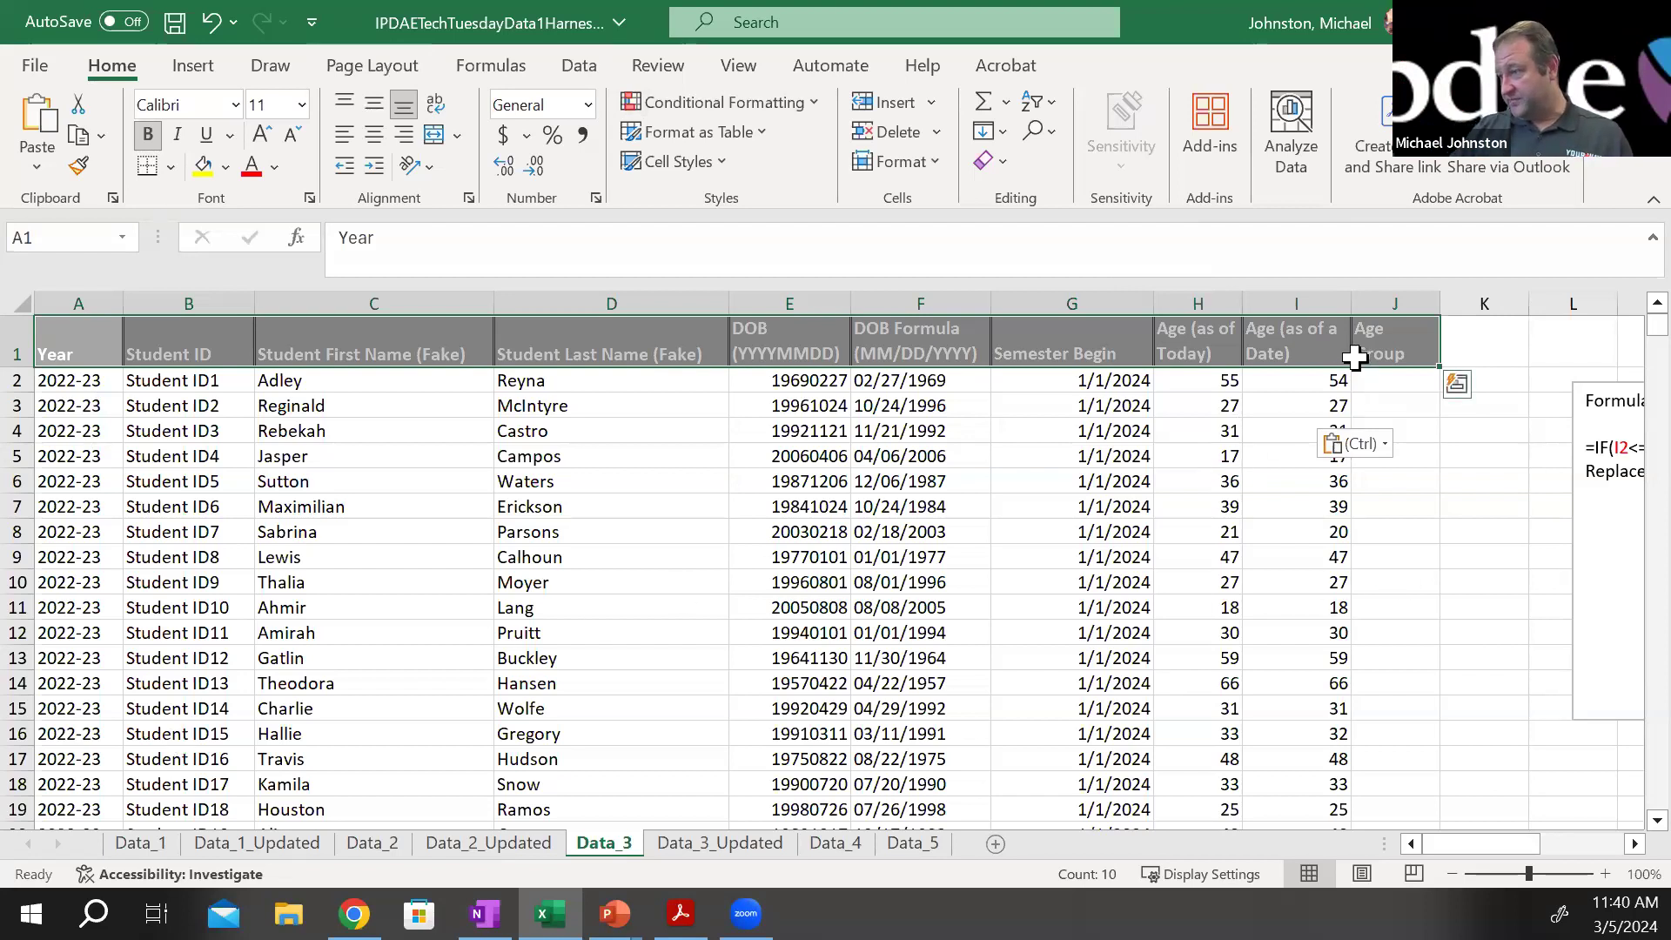
Copy the nested IF formula that groups student ages into categories from the text box on the Data_3 sheet
left_click(1380, 385)
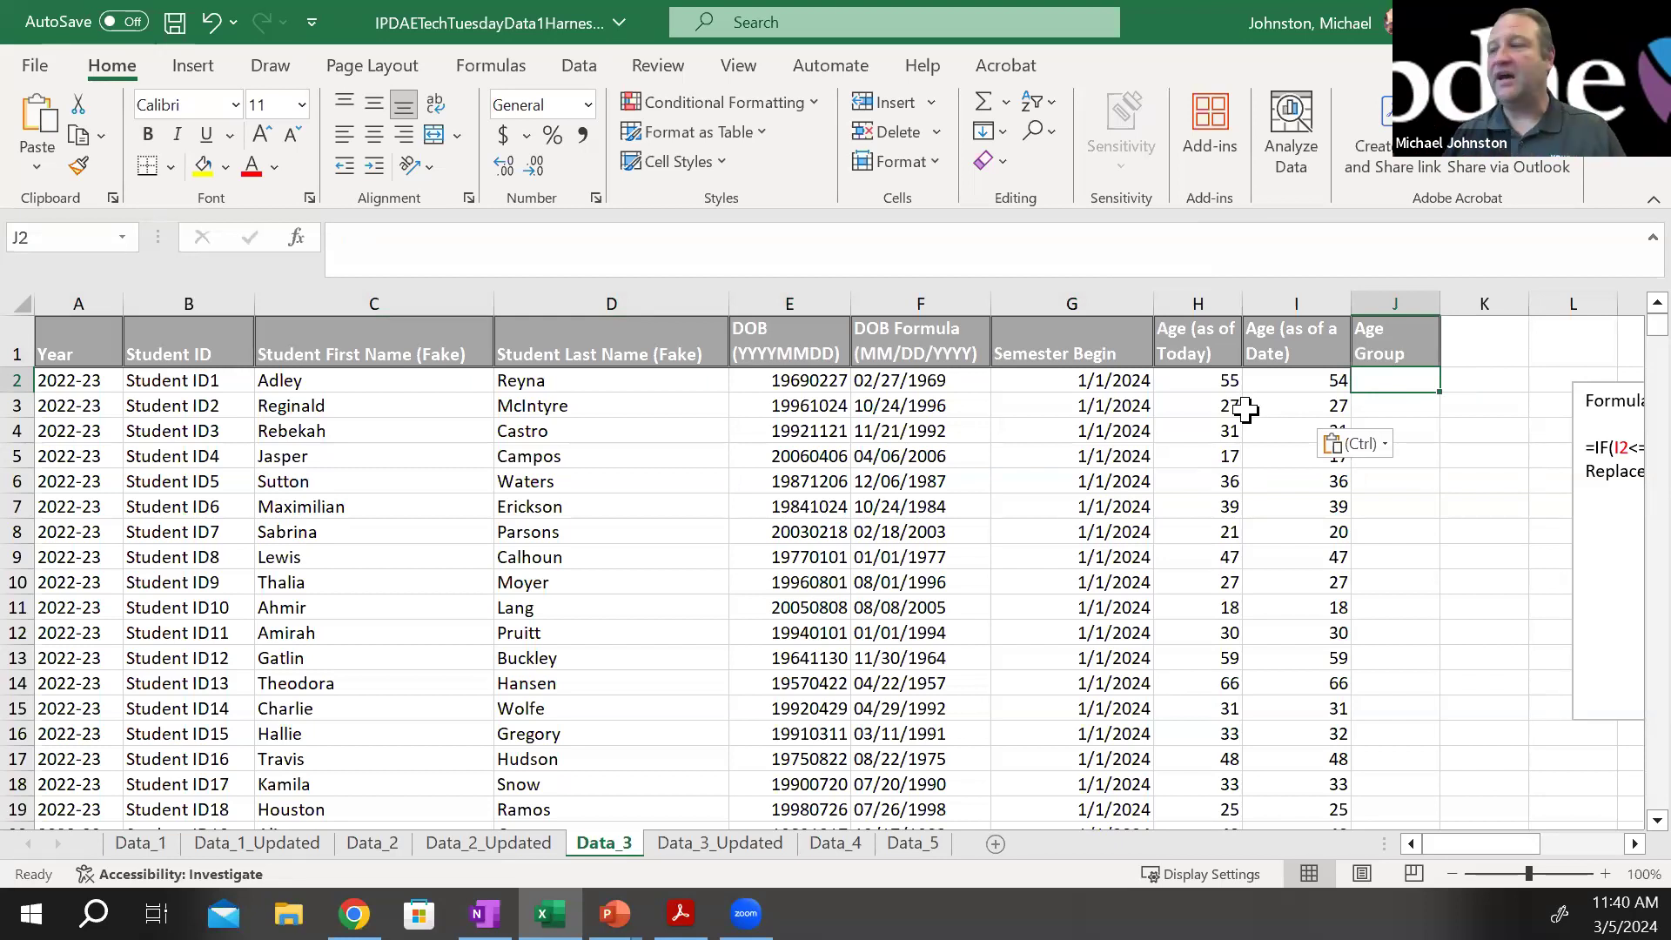
left_click_drag(1451, 853, 1514, 848)
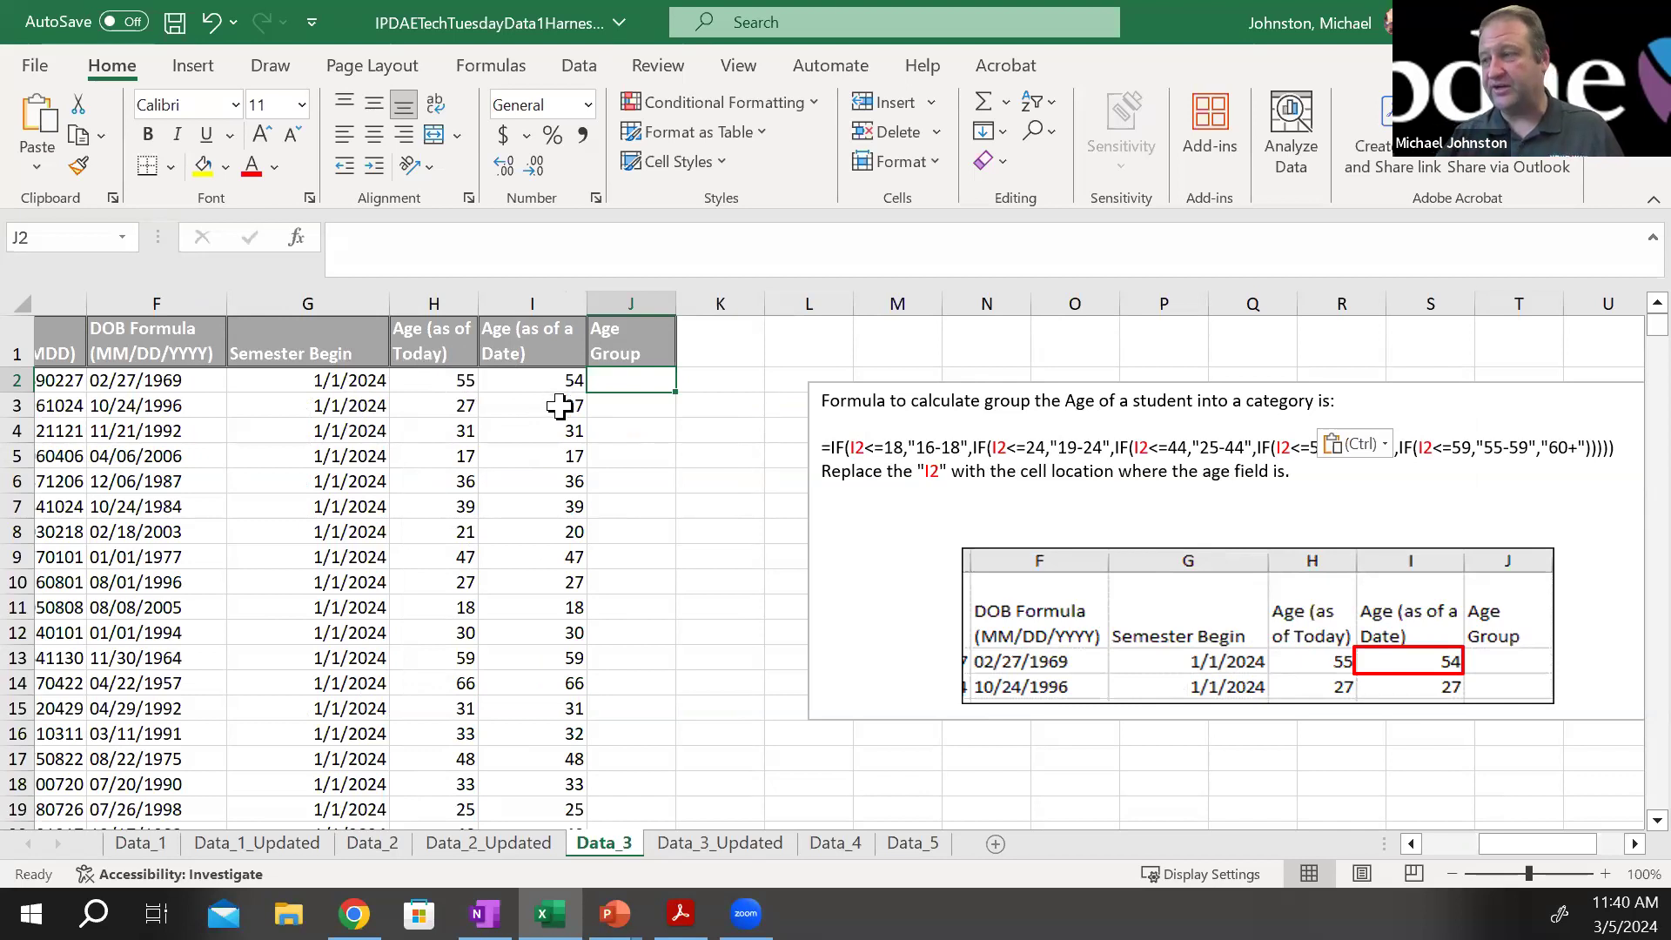
left_click(1351, 471)
left_click_drag(1270, 466, 1120, 453)
left_click(1120, 453)
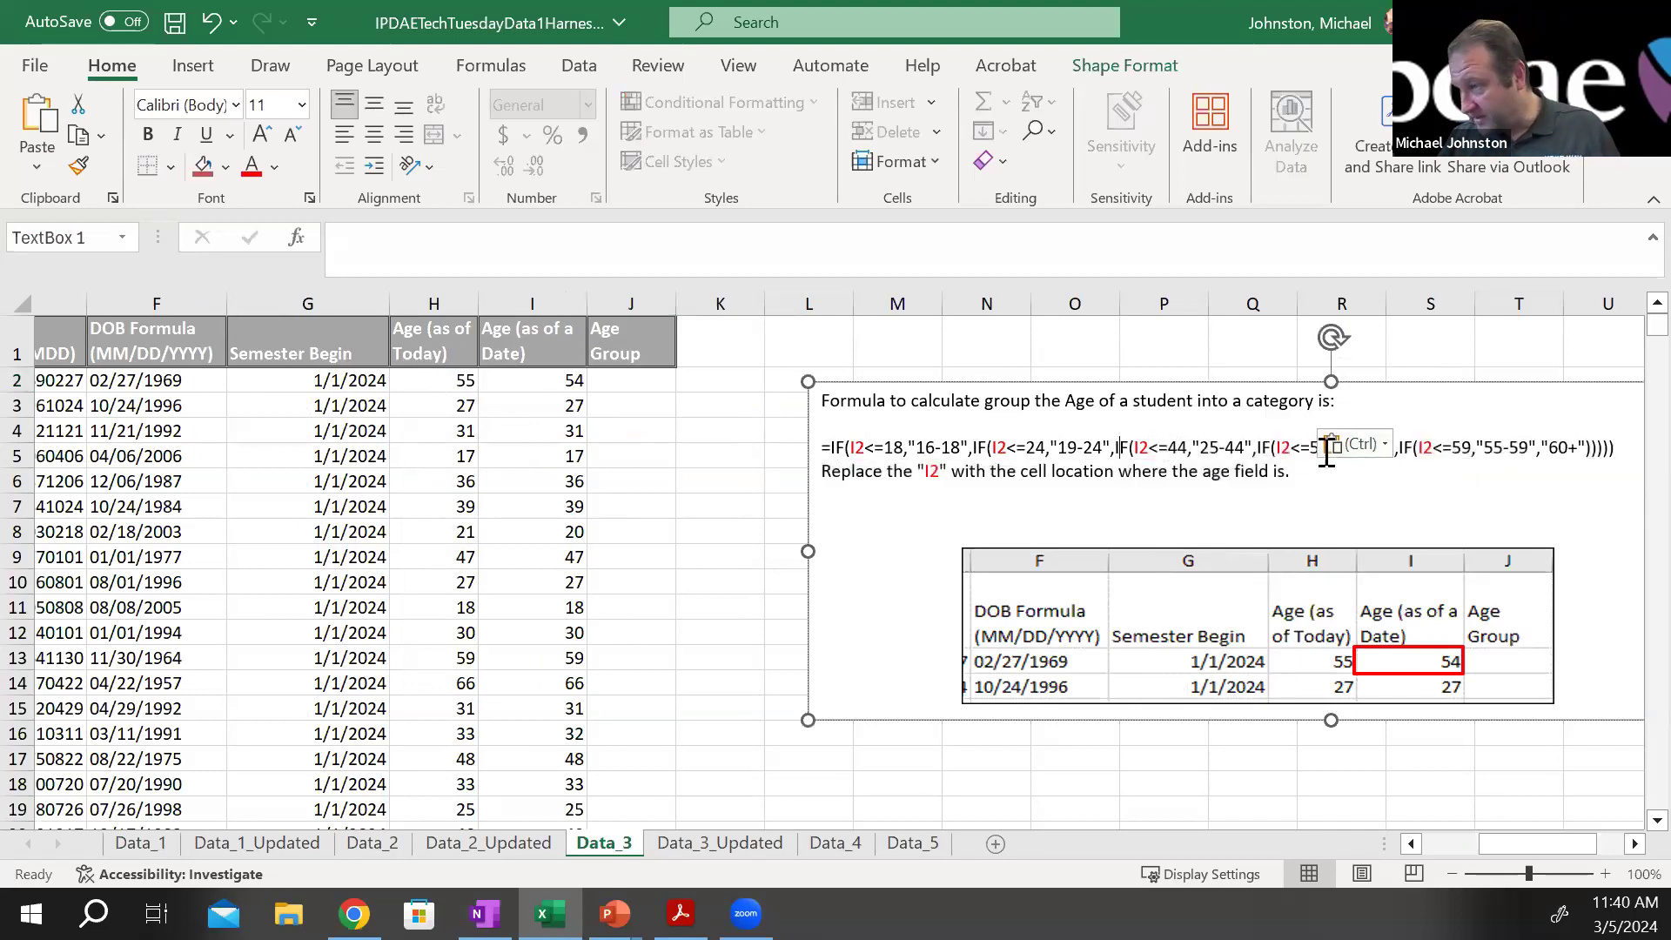
left_click_drag(1621, 448, 832, 441)
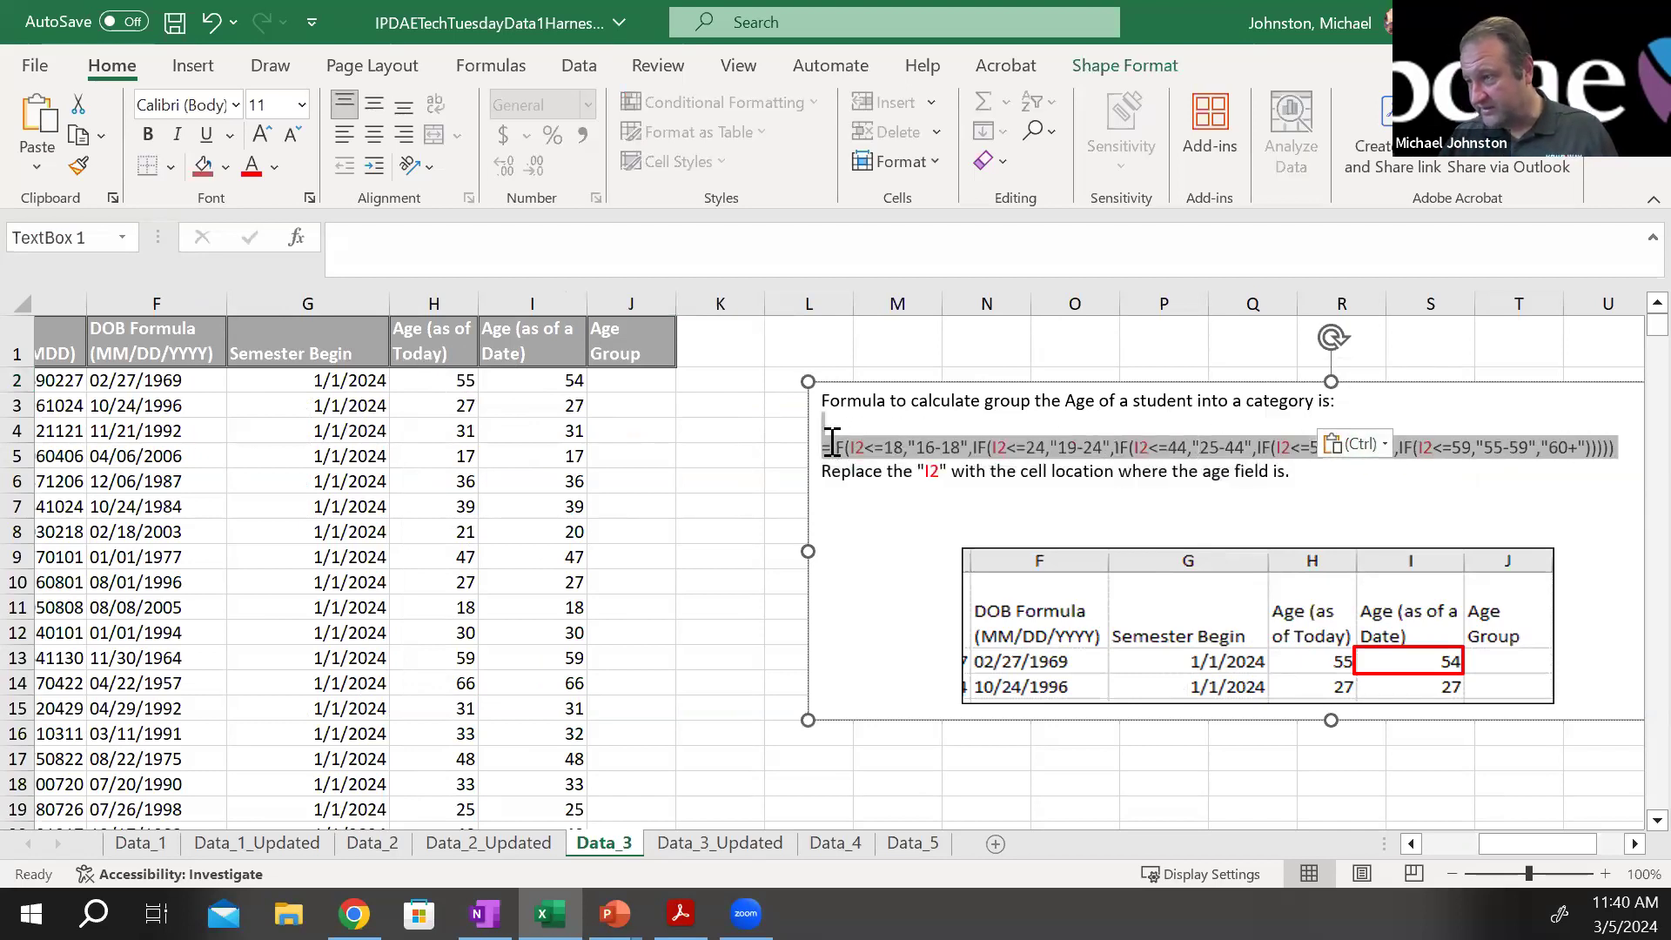
right_click(1580, 446)
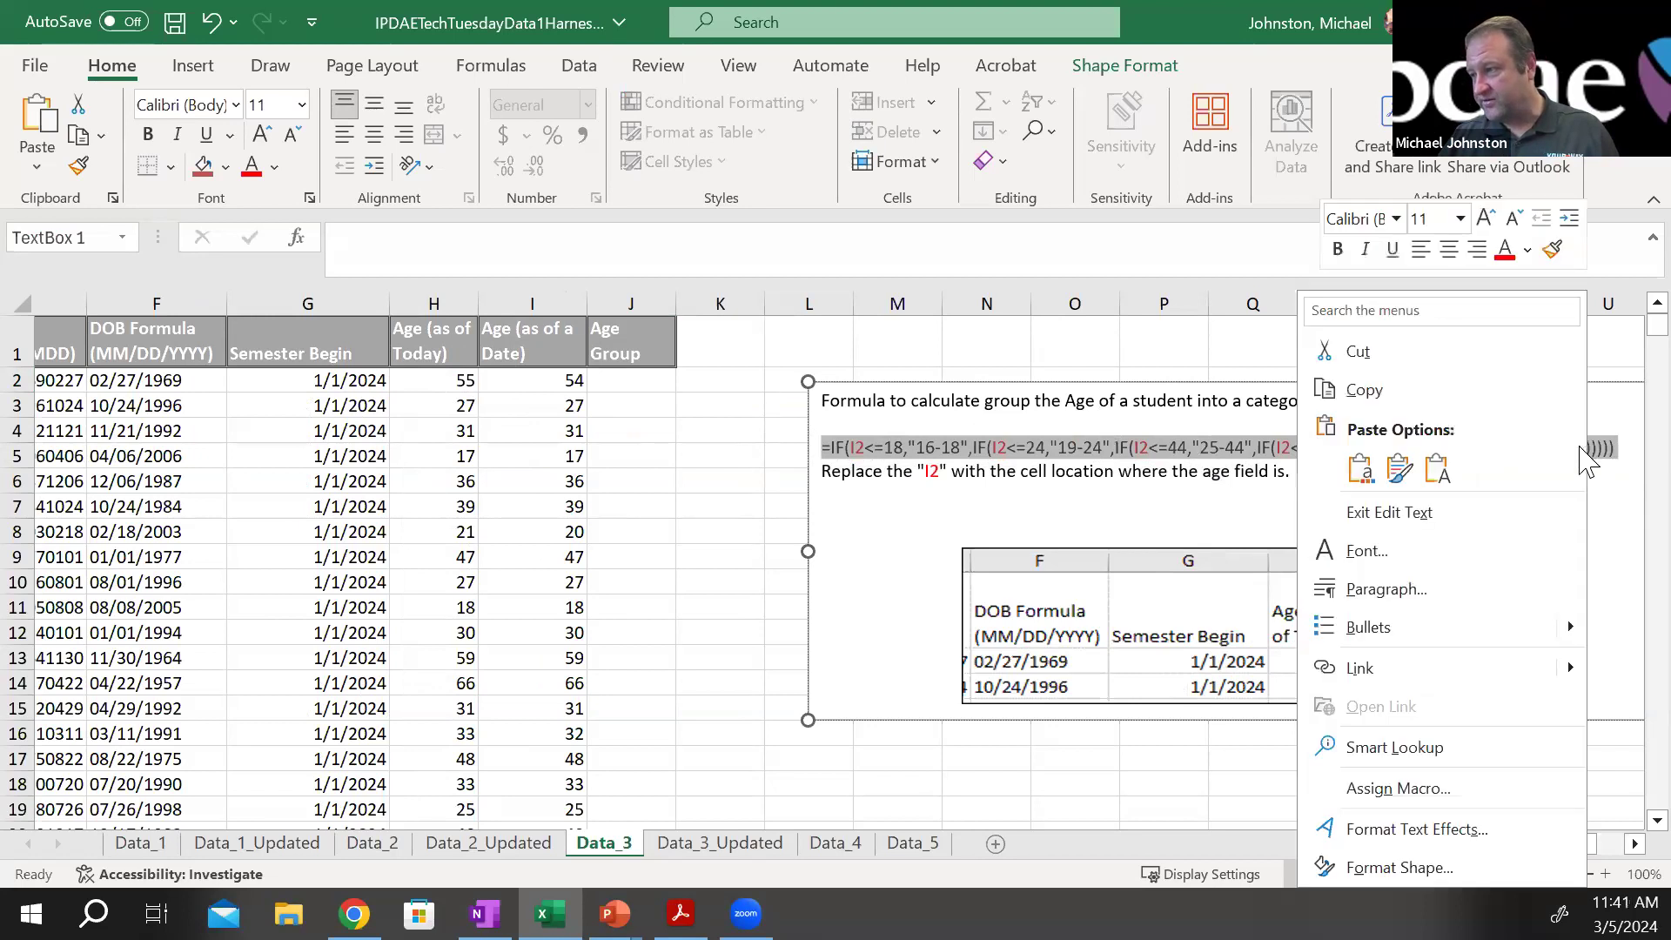
left_click(1364, 389)
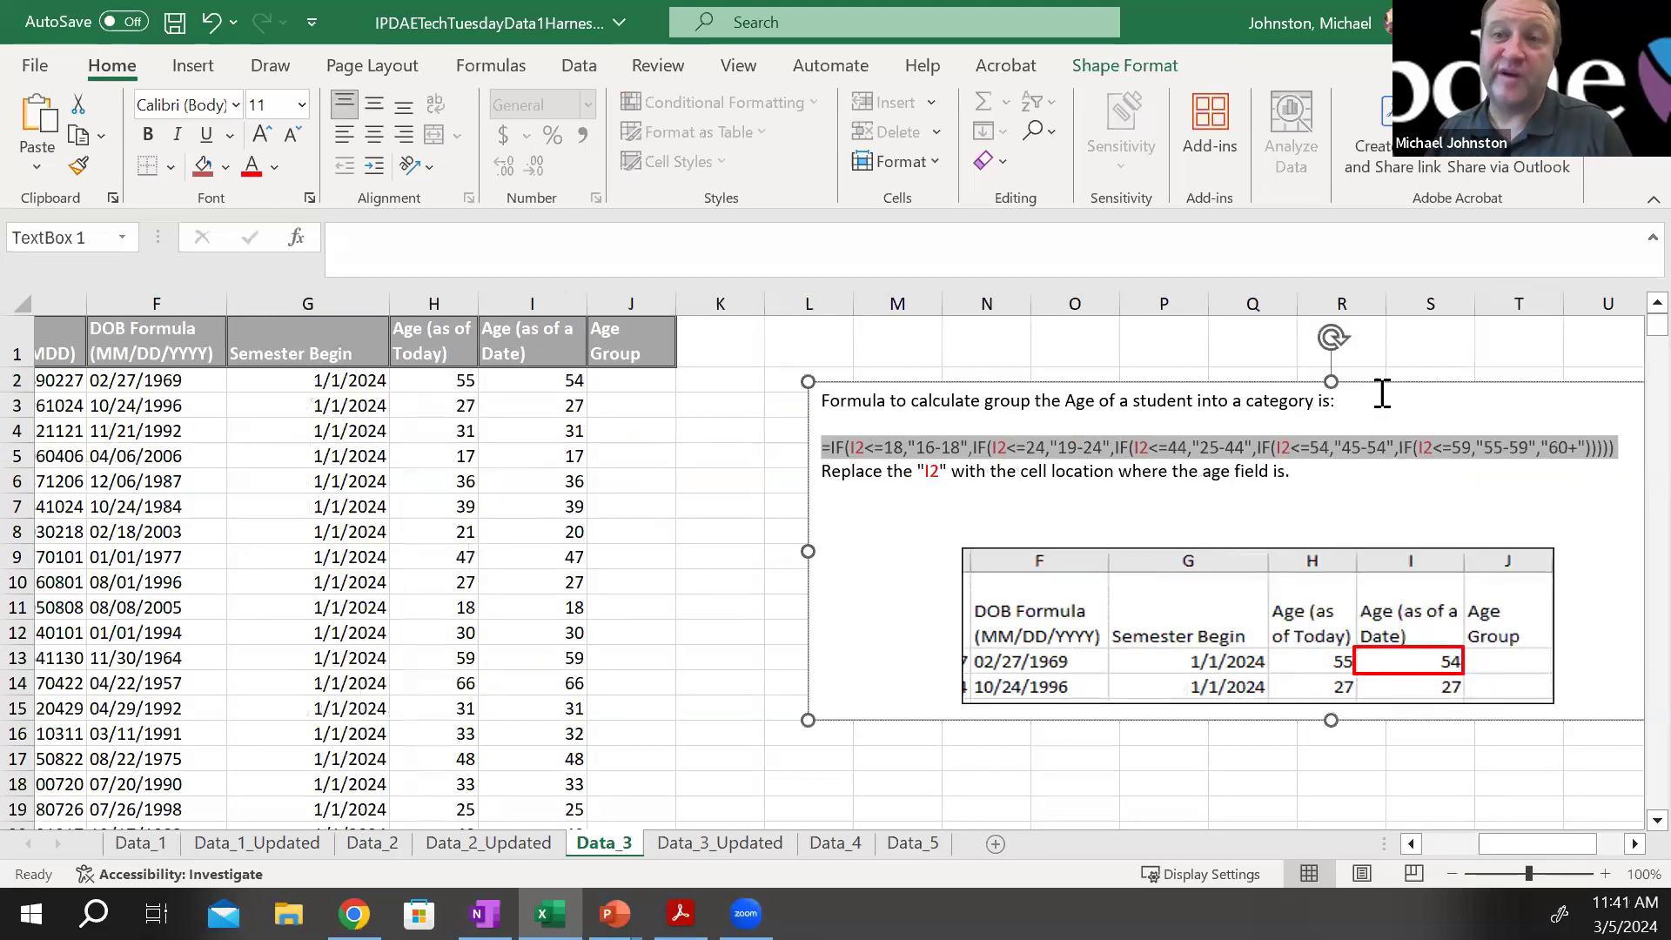
Paste the copied age-grouping IF formula into cell J2 of the Age Group column
left_click(625, 381)
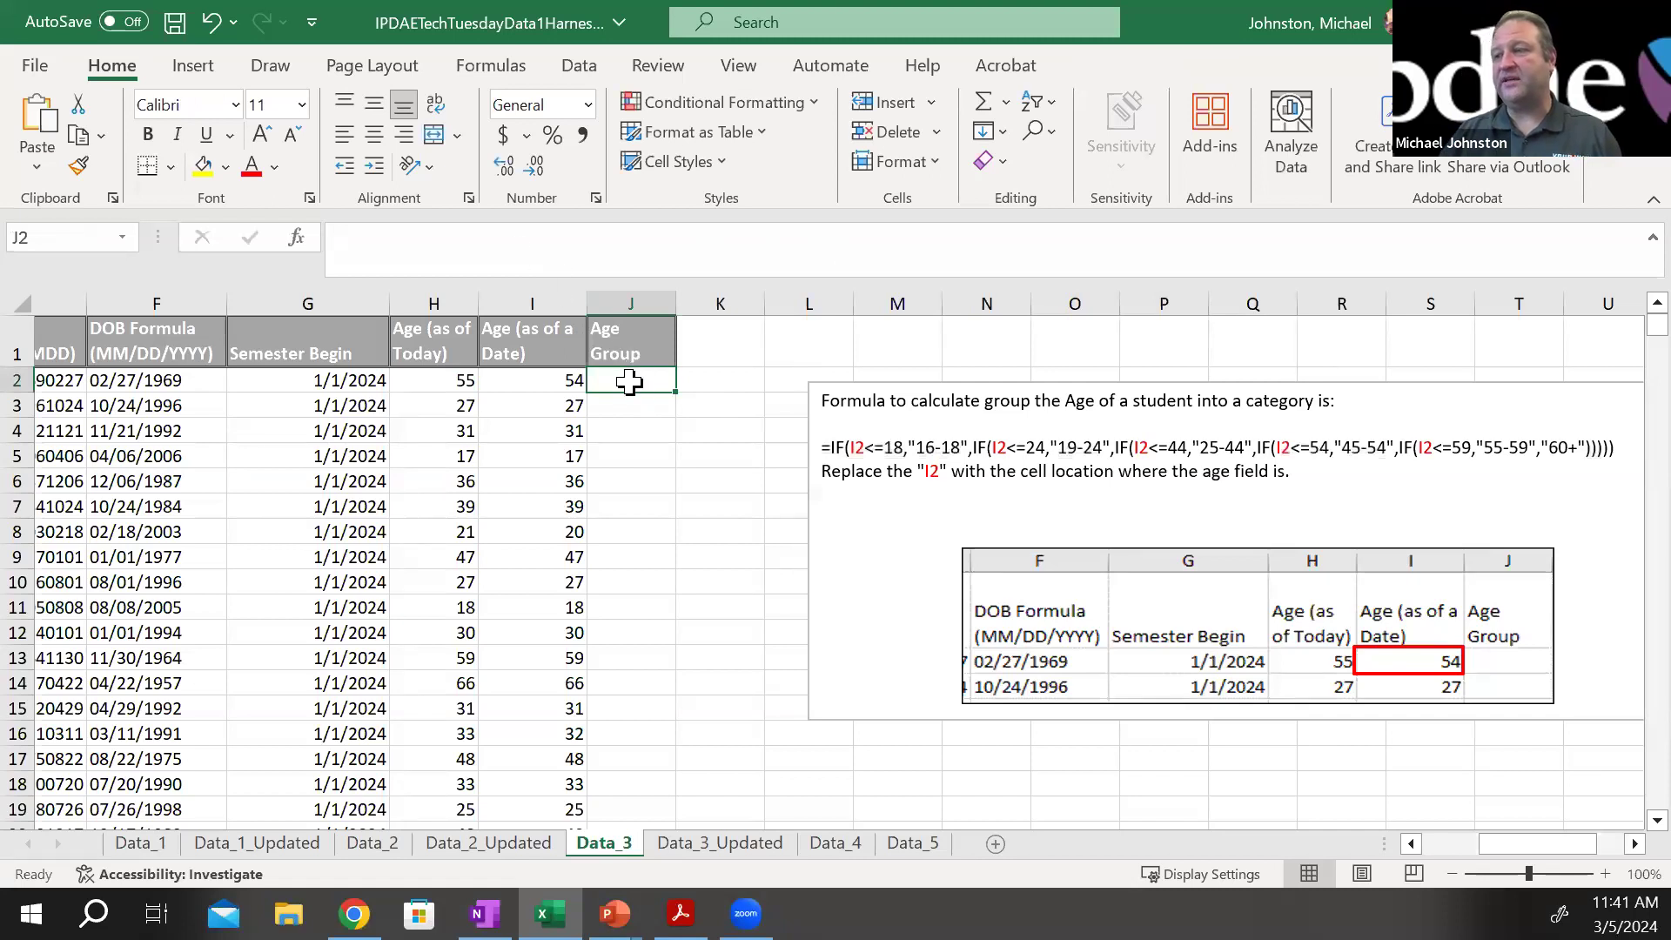
right_click(630, 383)
left_click(693, 302)
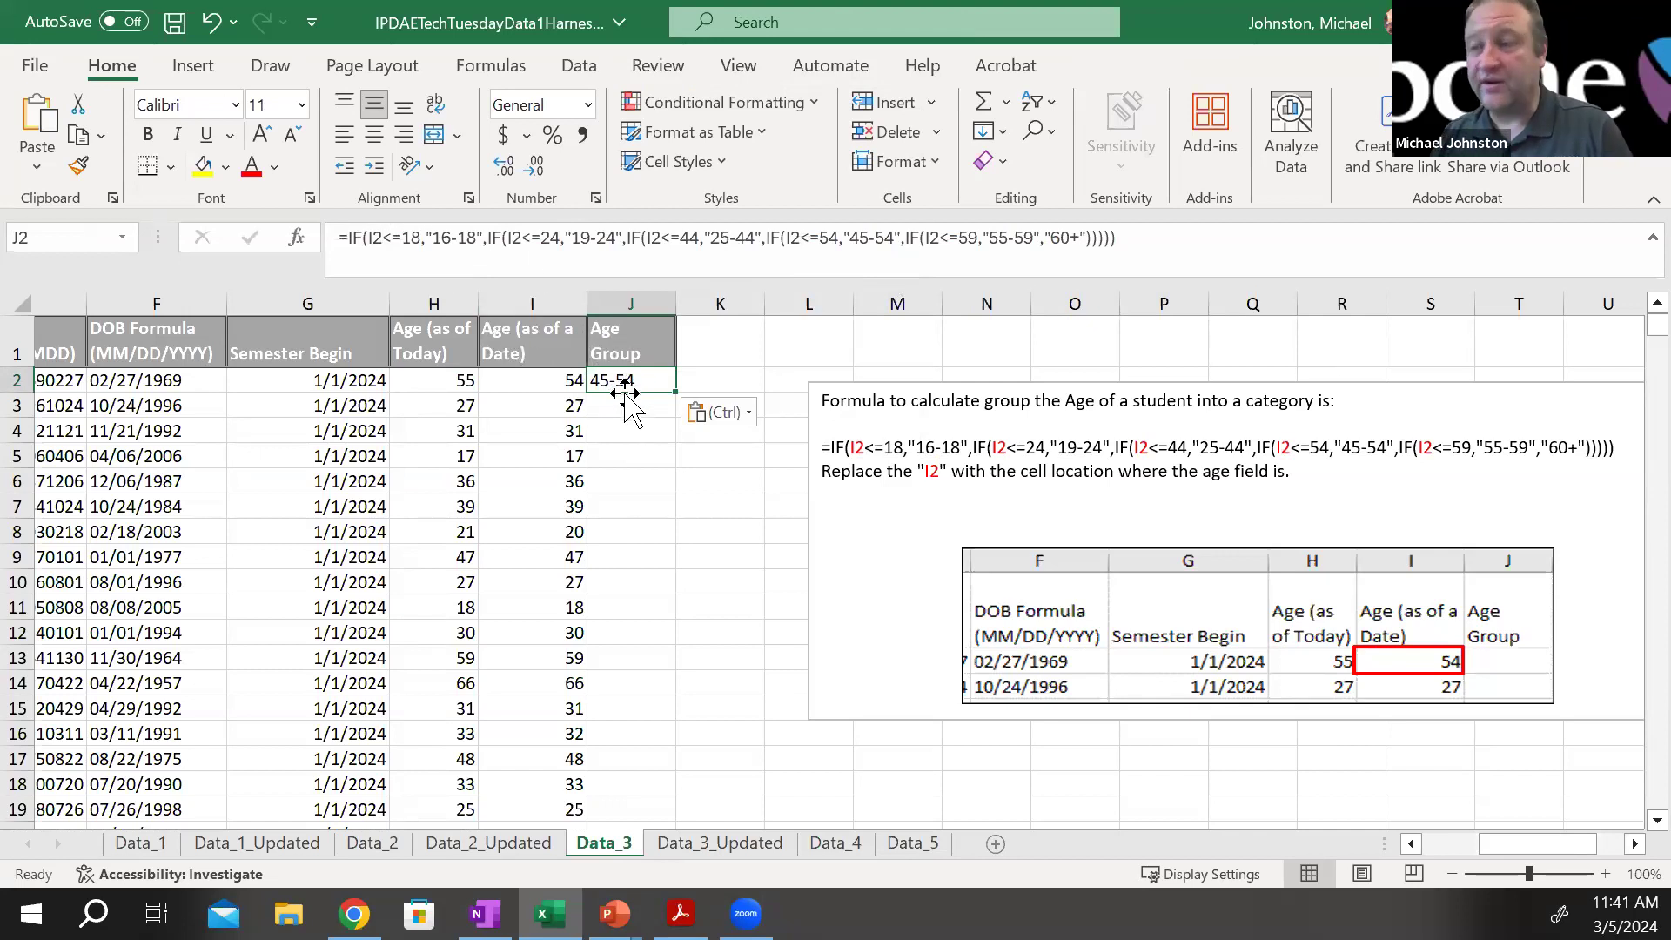
Check the age in I2 against its group in J2, and fill the J2 formula down the whole Age Group column
left_click(559, 405)
left_click(555, 383)
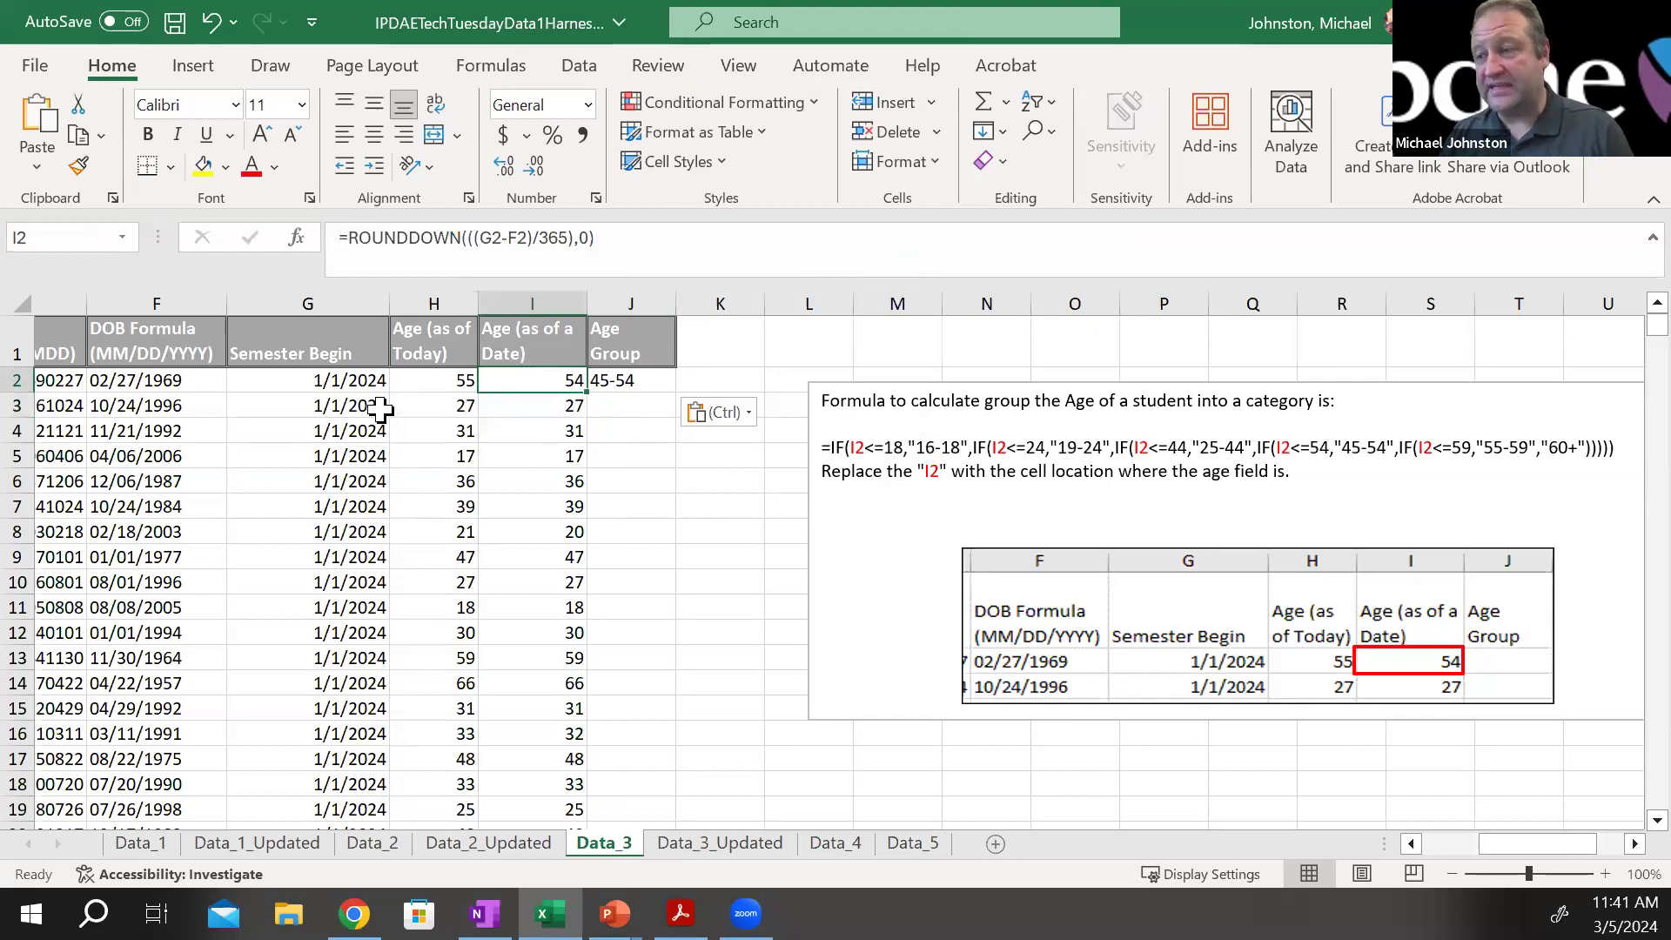
left_click(618, 383)
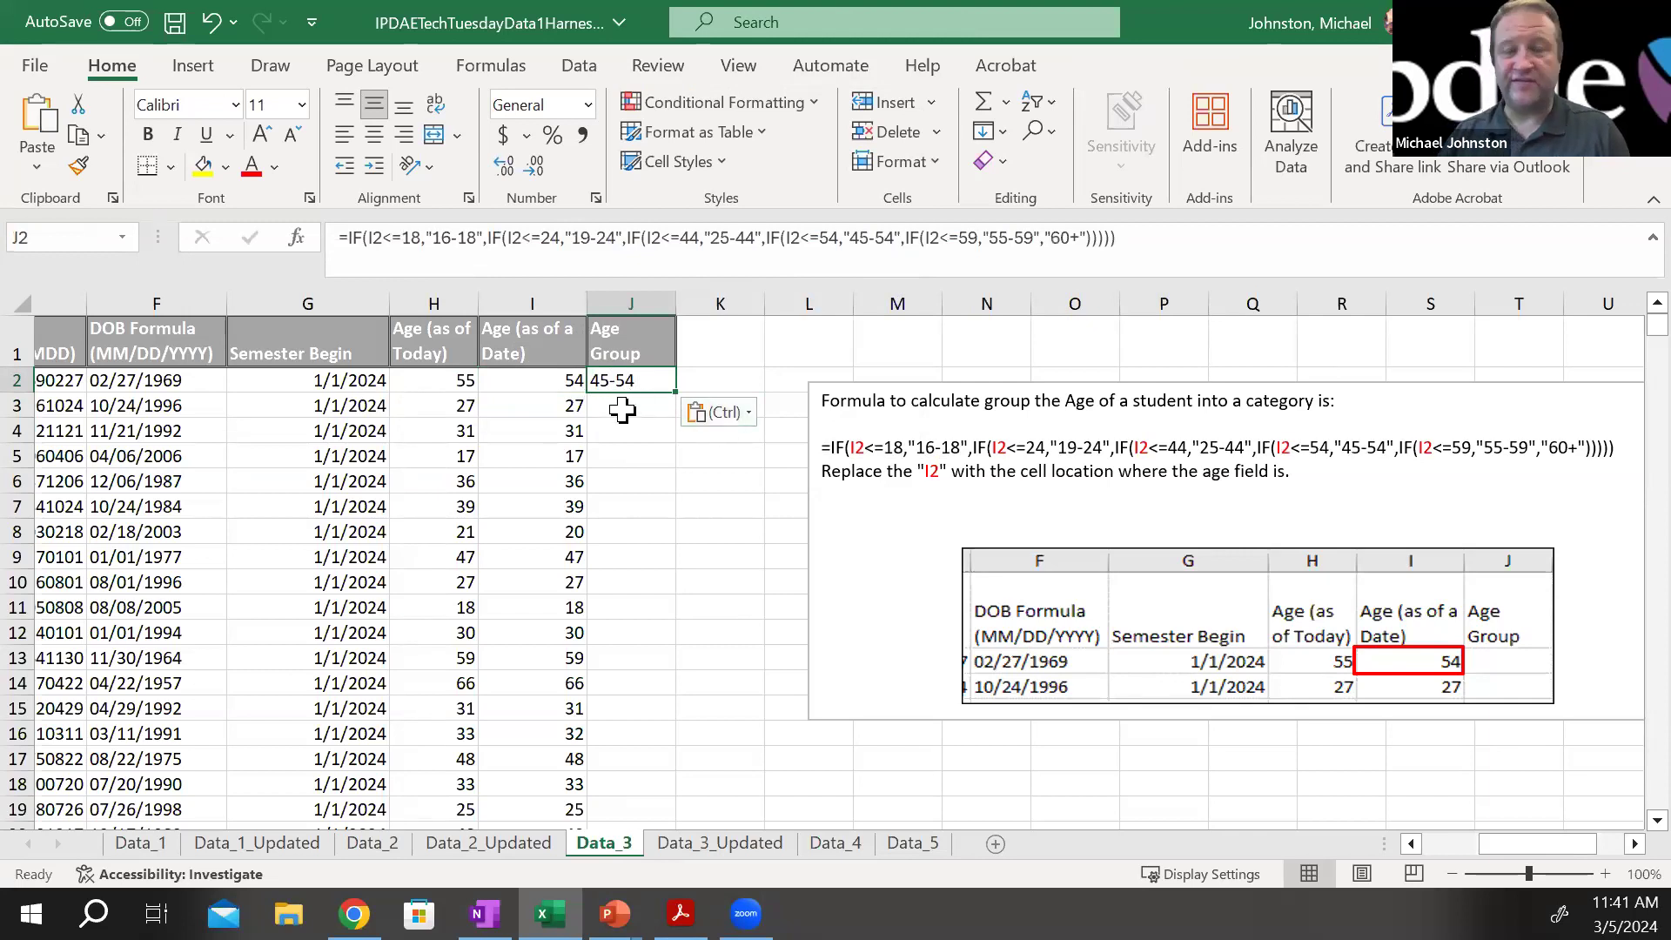
double_click(675, 392)
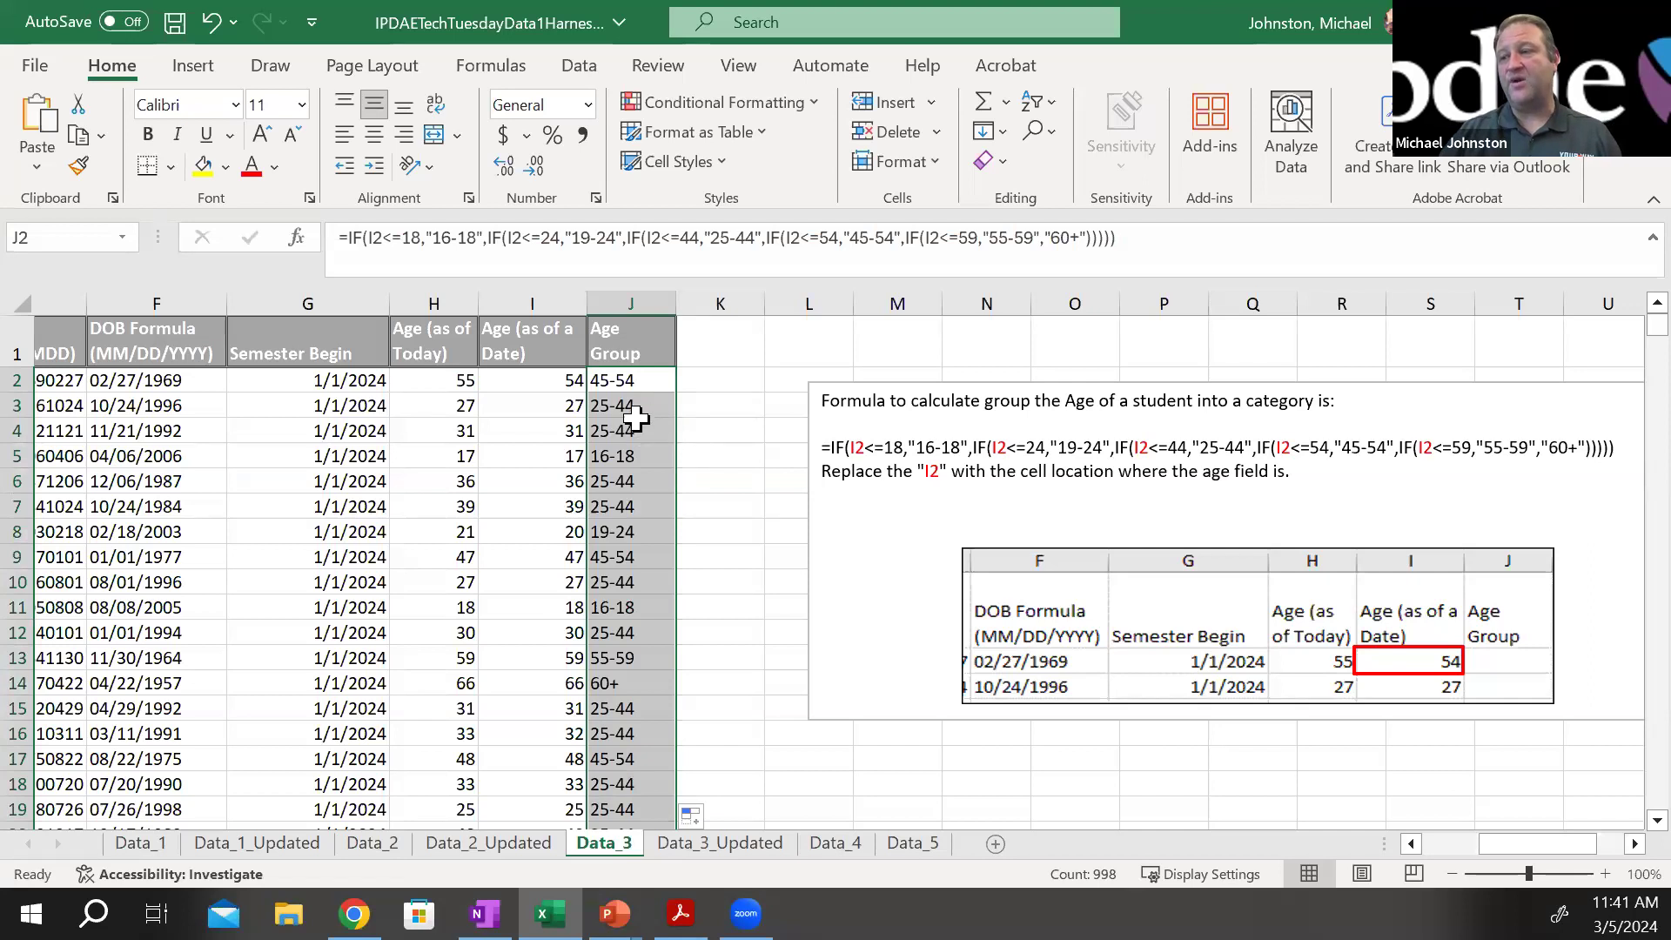
Compare the filled age groups in column J with the ages in column I, checking the formulas in J5 and J2
left_click_drag(637, 418, 634, 557)
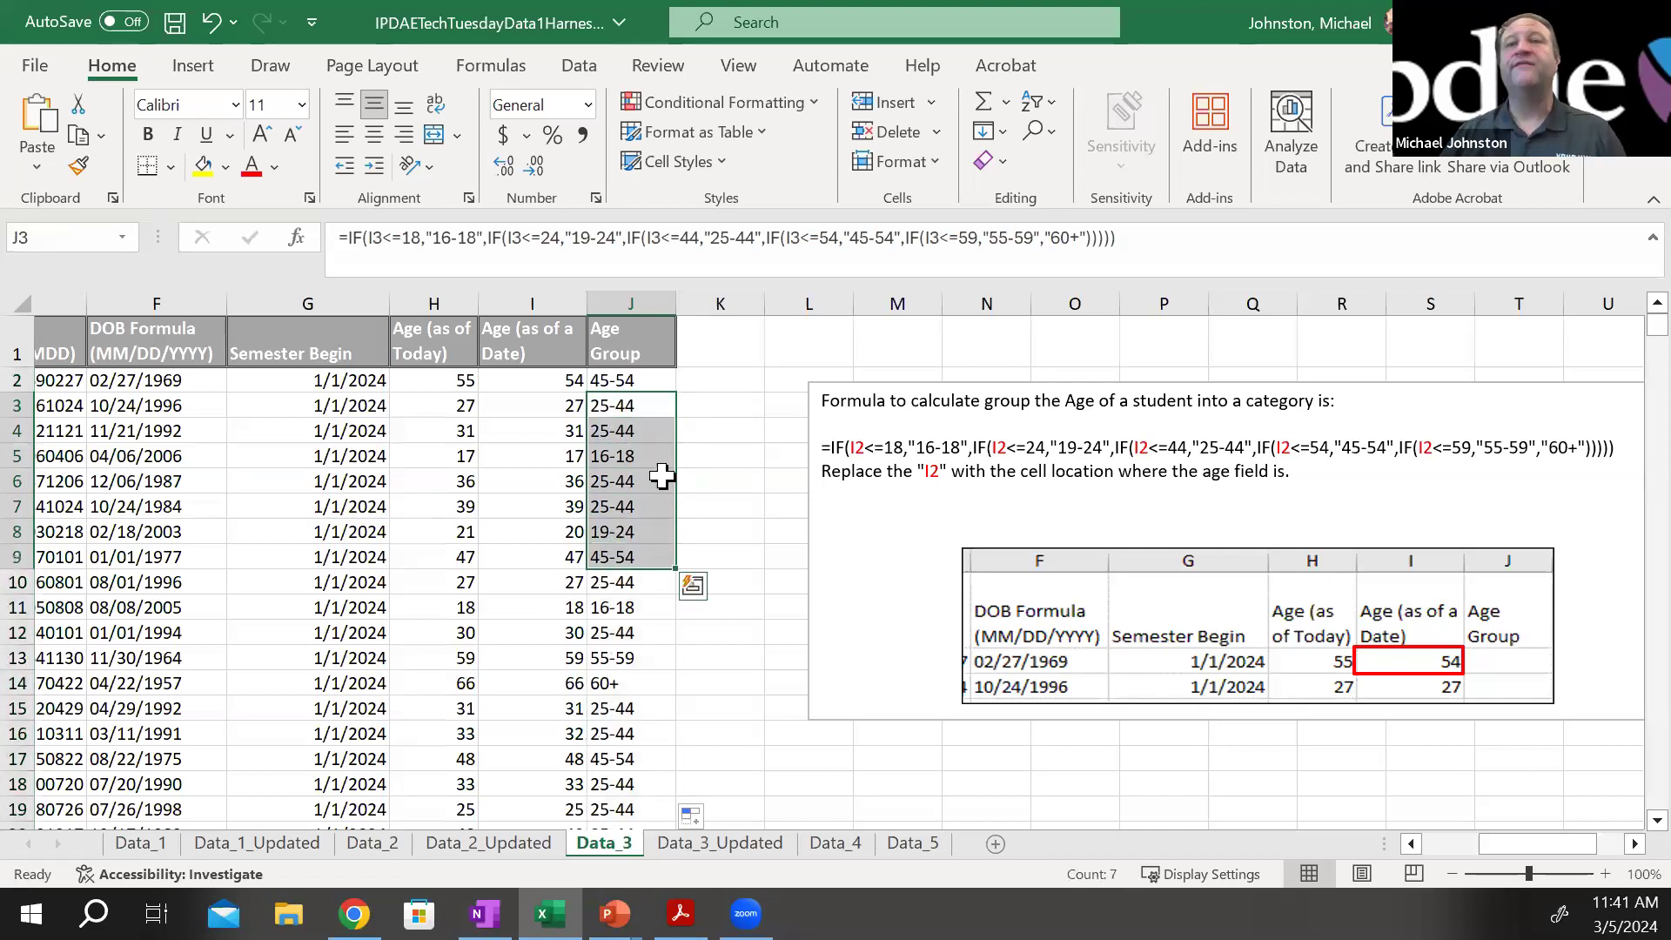
left_click(544, 409)
left_click(555, 458)
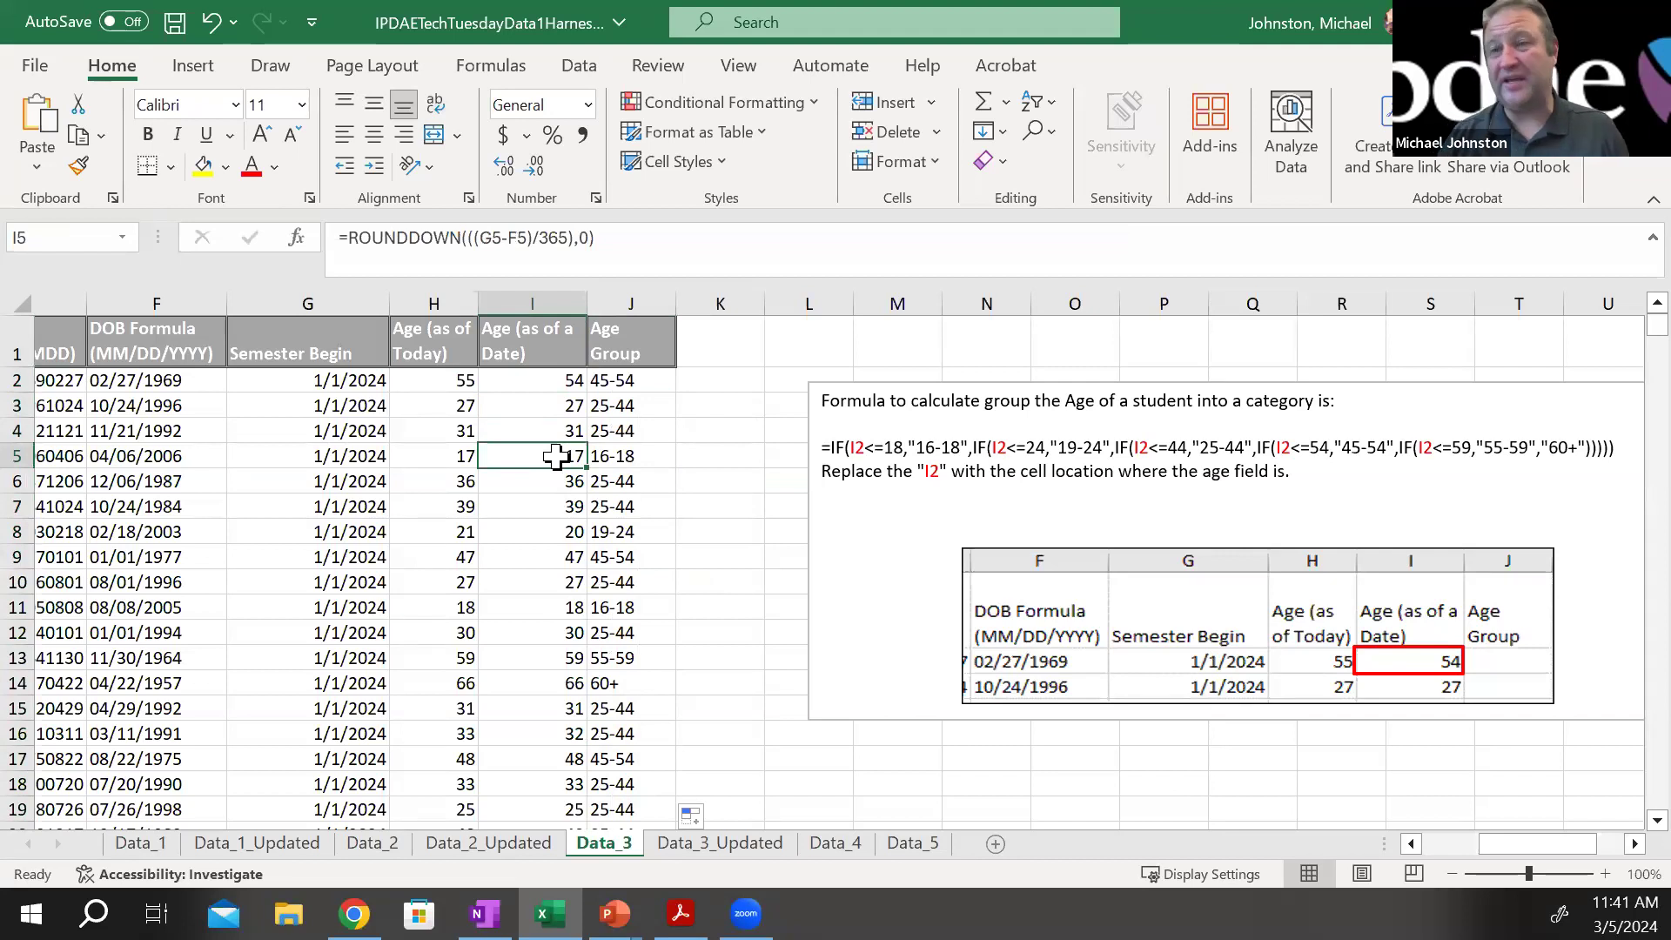
left_click(597, 456)
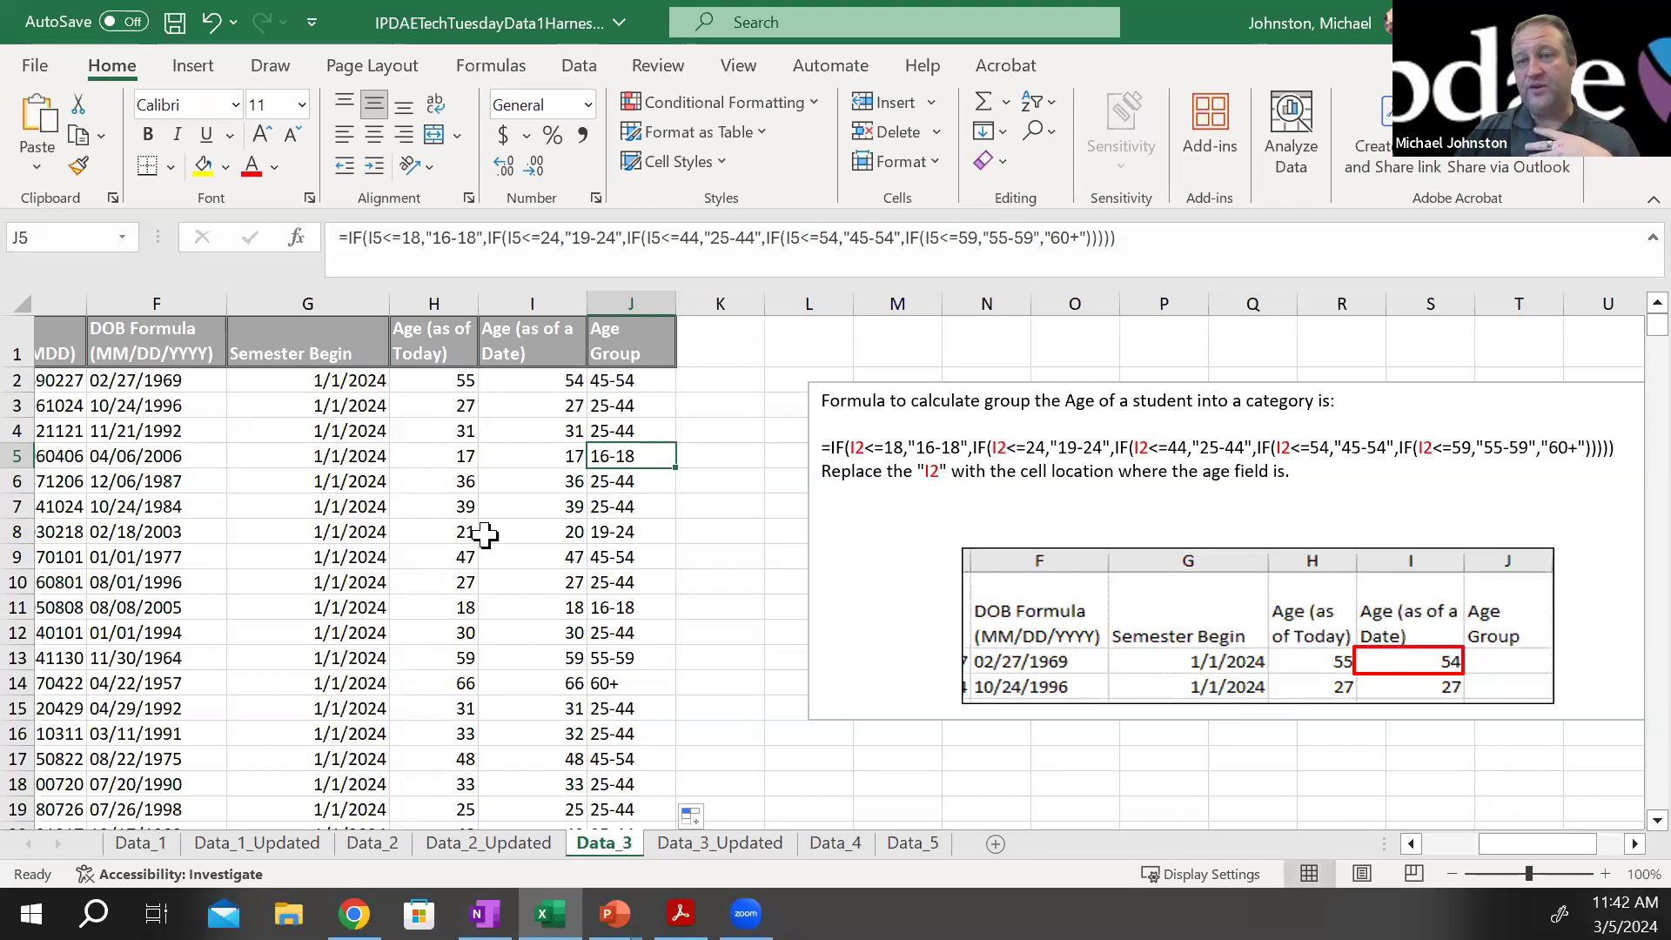
left_click(634, 409)
left_click(618, 385)
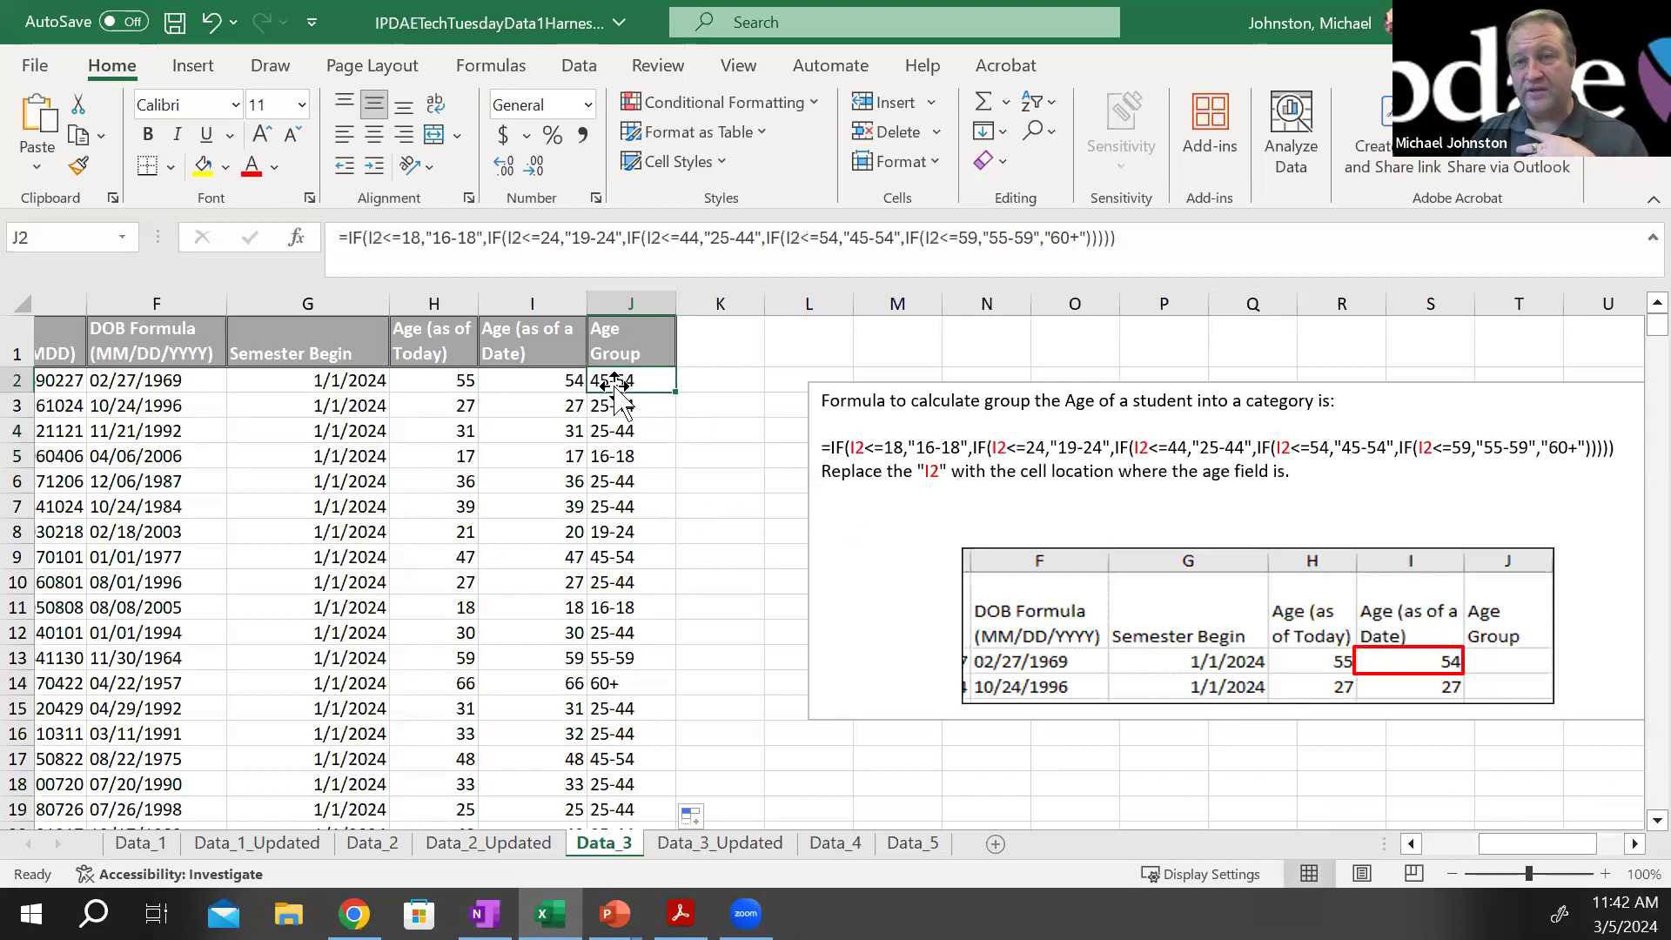
Review the J2 formula and columns A–E versus F–J on the Data_3_Updated sheet, and open the Data_4 sheet
left_click(735, 842)
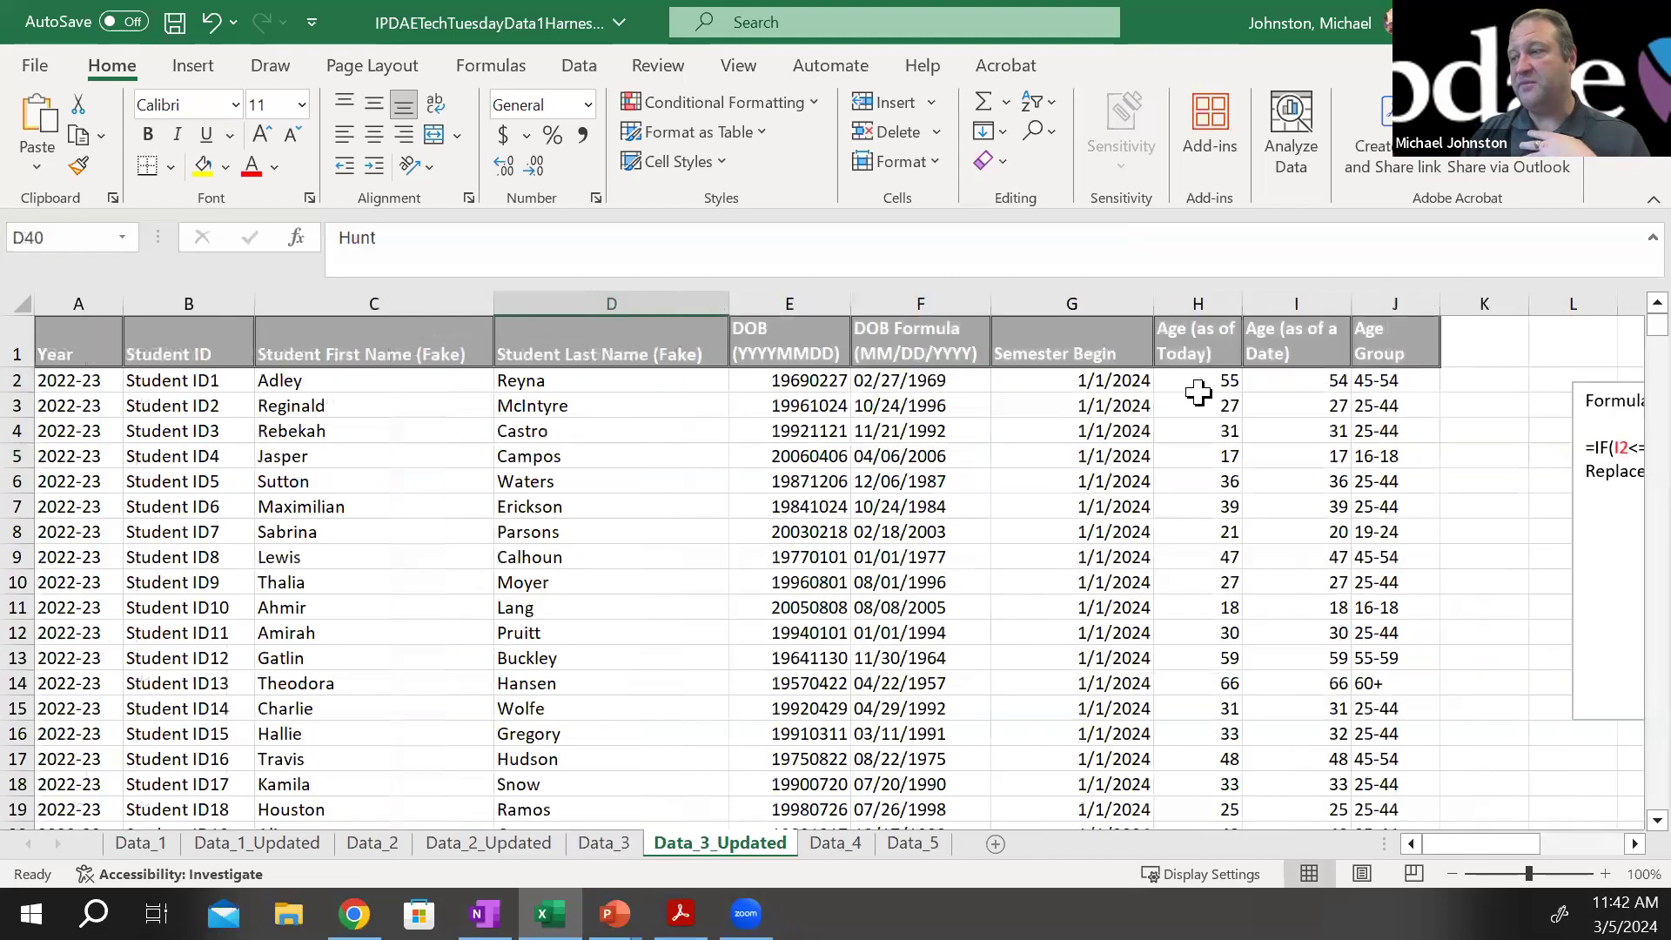
left_click(1394, 384)
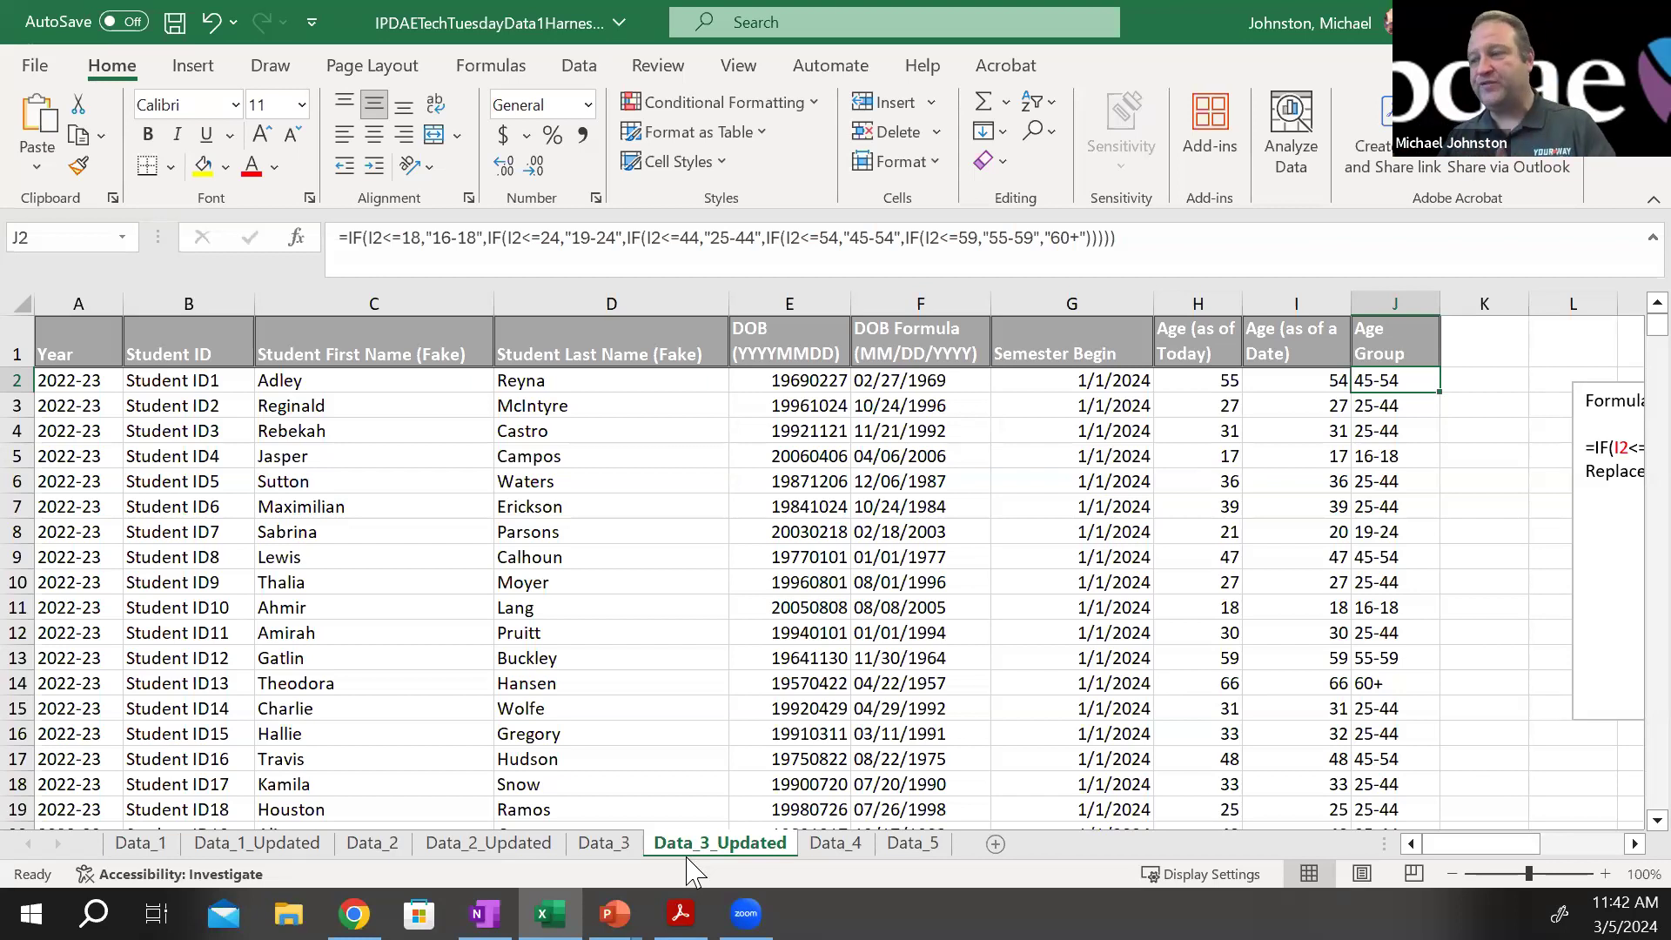
left_click_drag(78, 303, 764, 311)
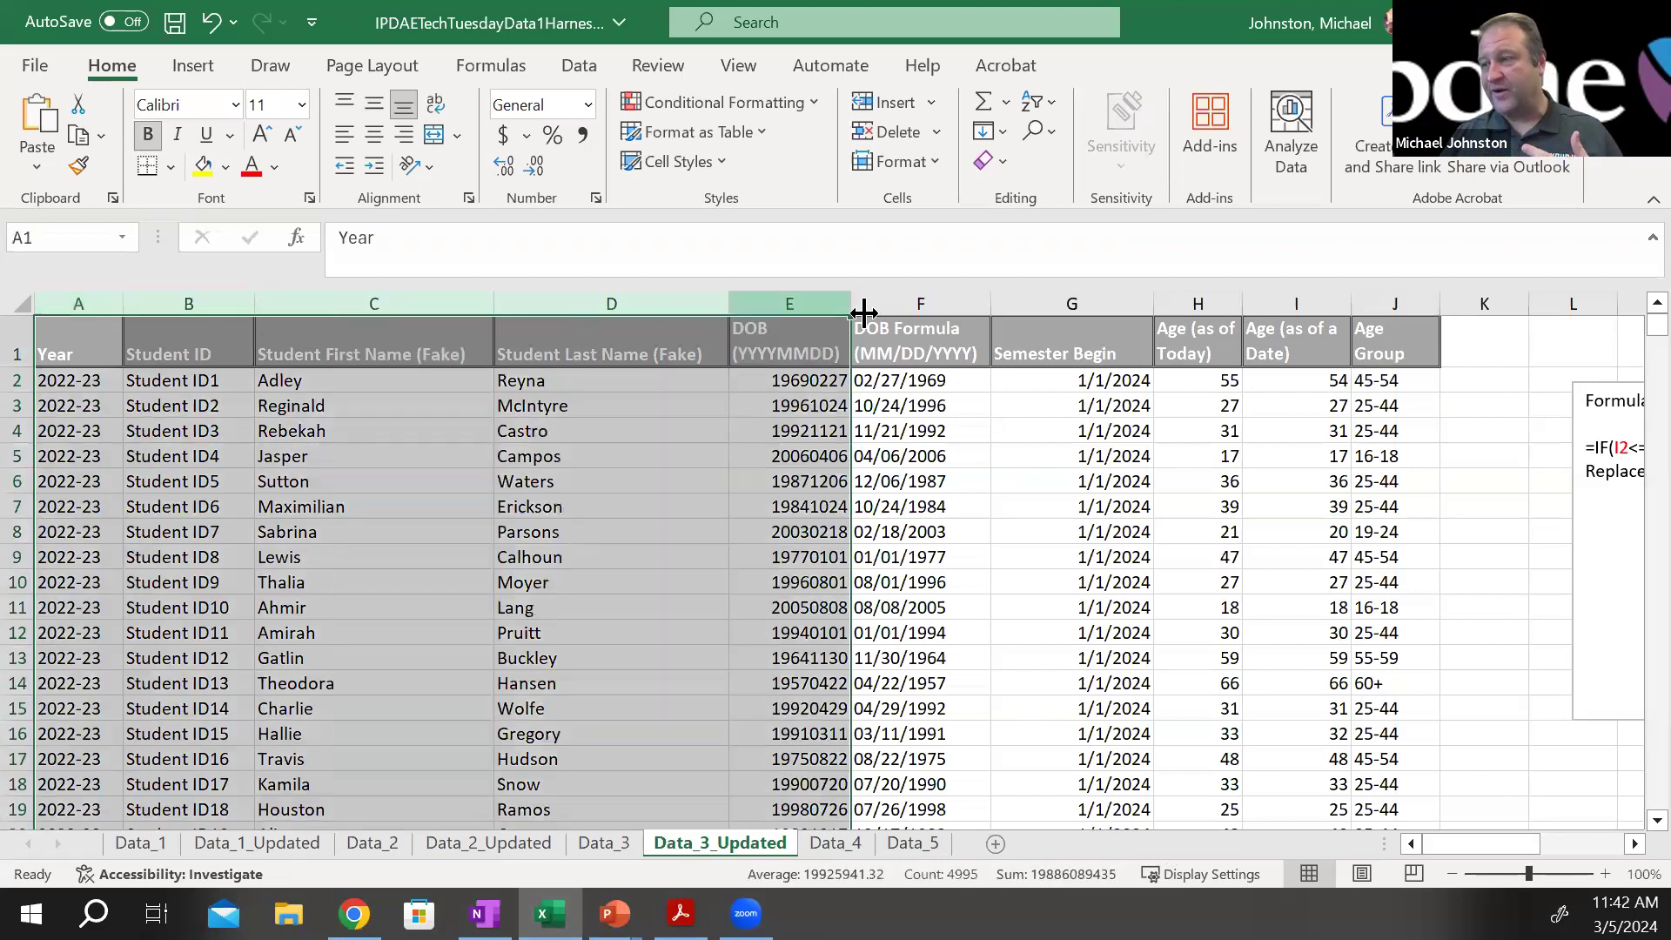
left_click_drag(983, 303, 1363, 272)
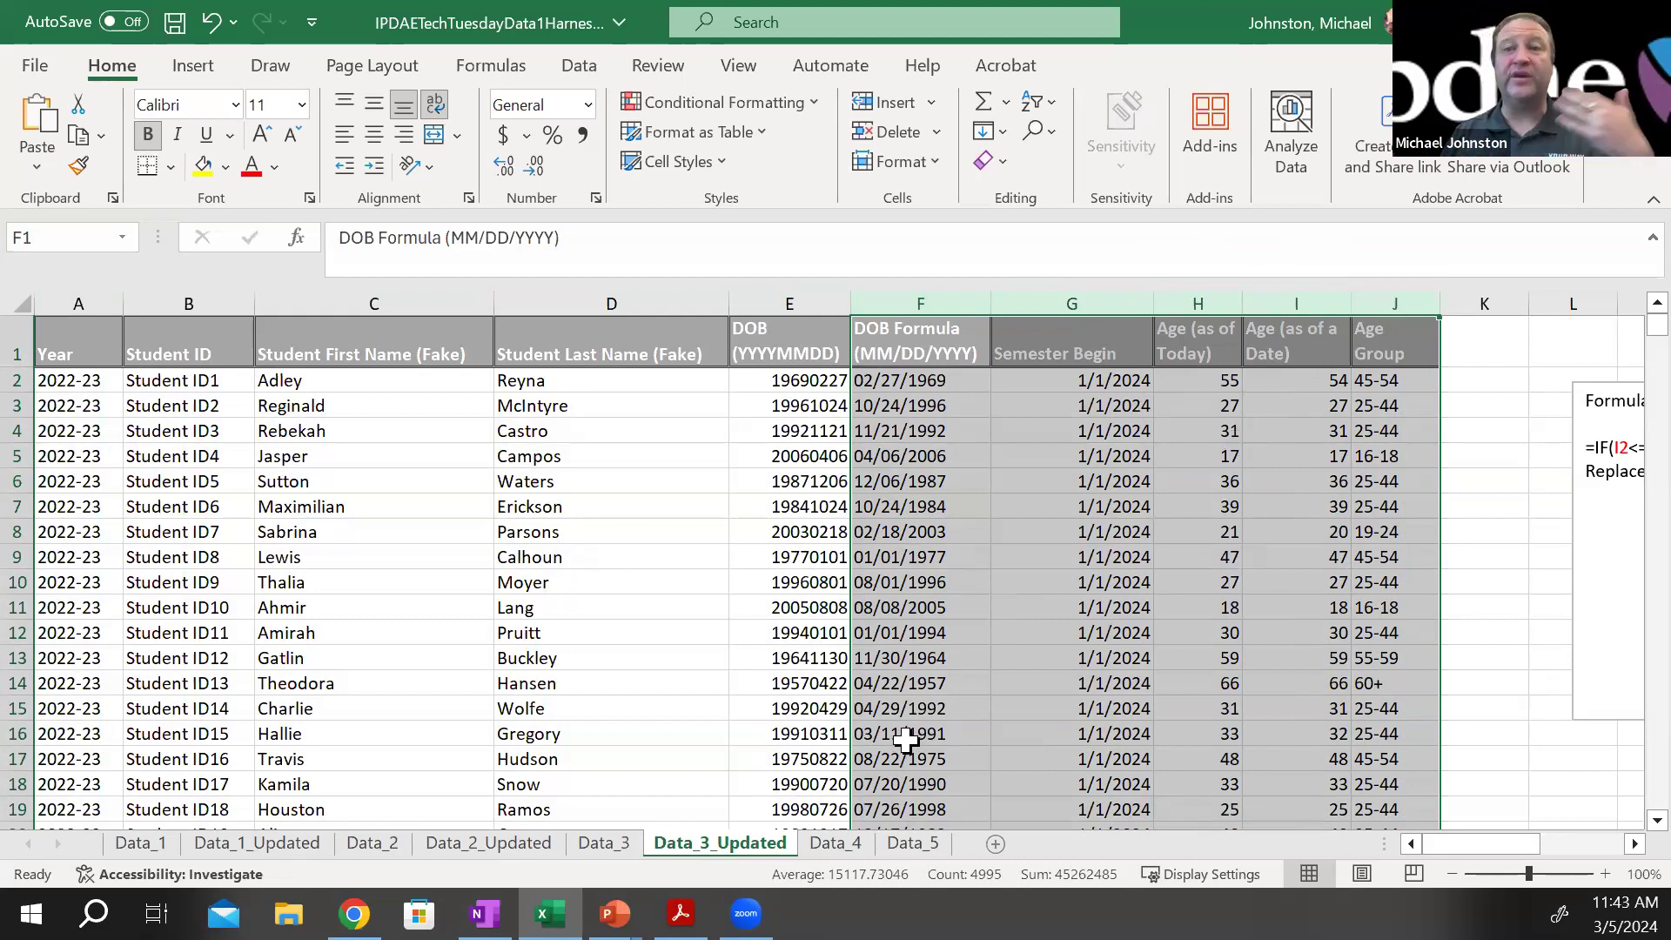
left_click(832, 843)
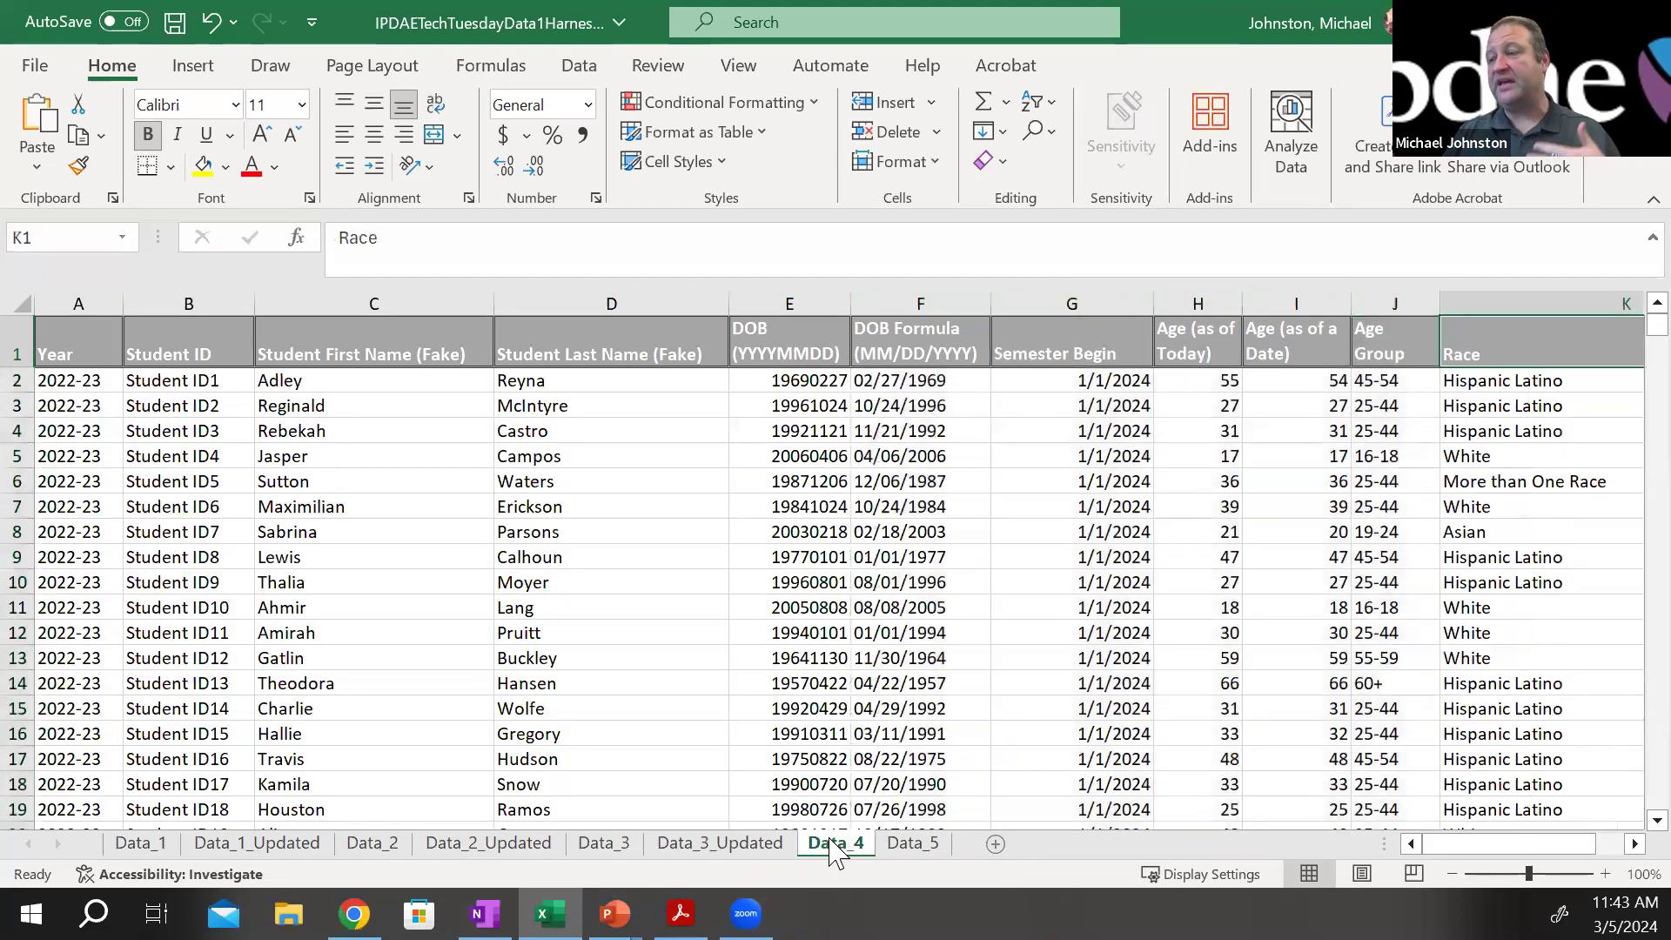